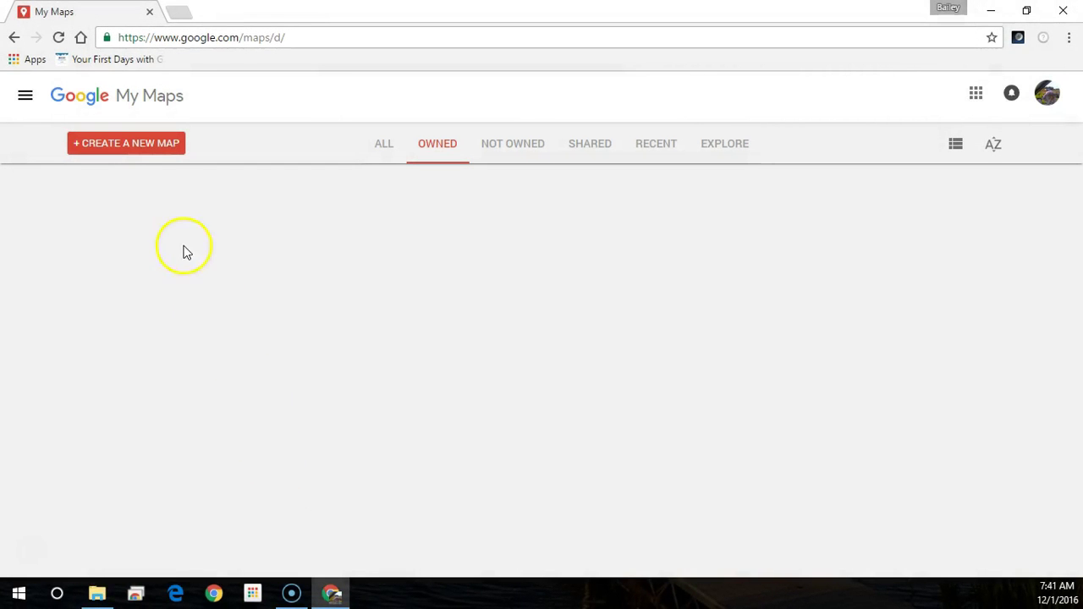
- Create a new map and enter Store Locations as its title
click(144, 148)
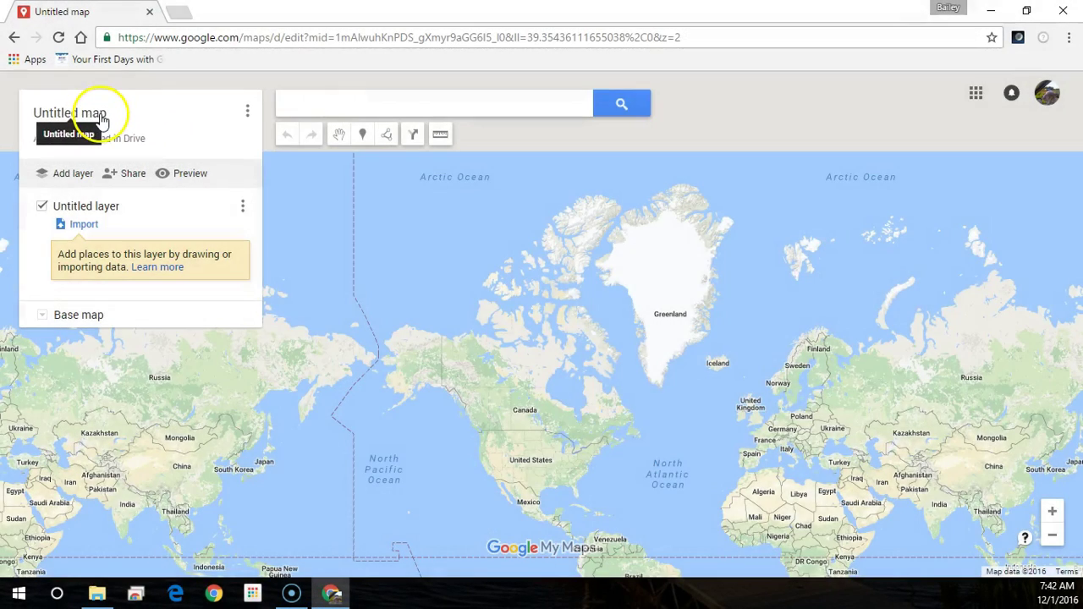
click(100, 119)
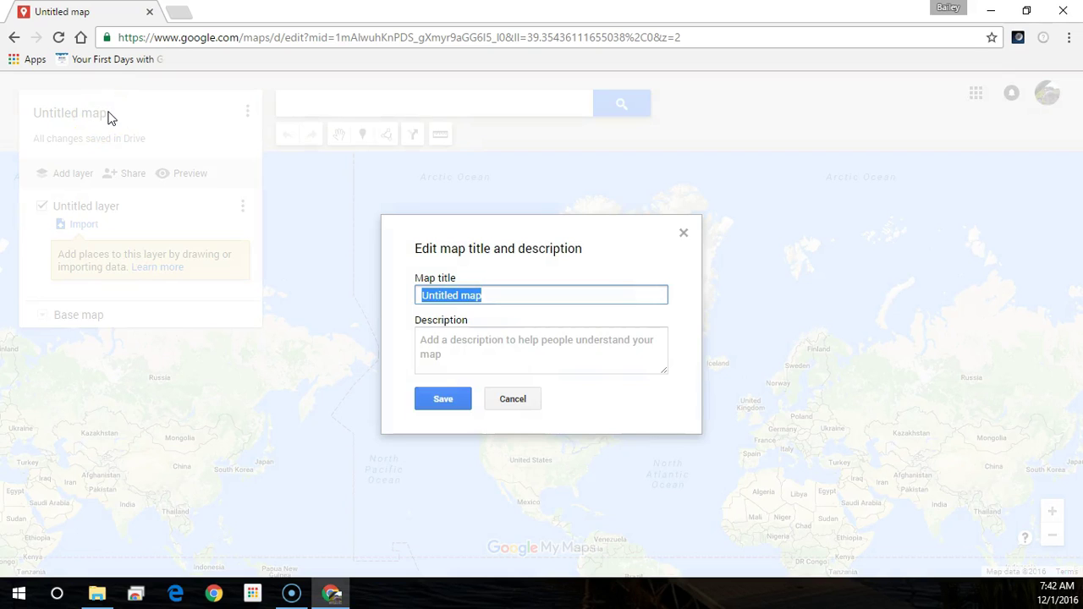
text(Store )
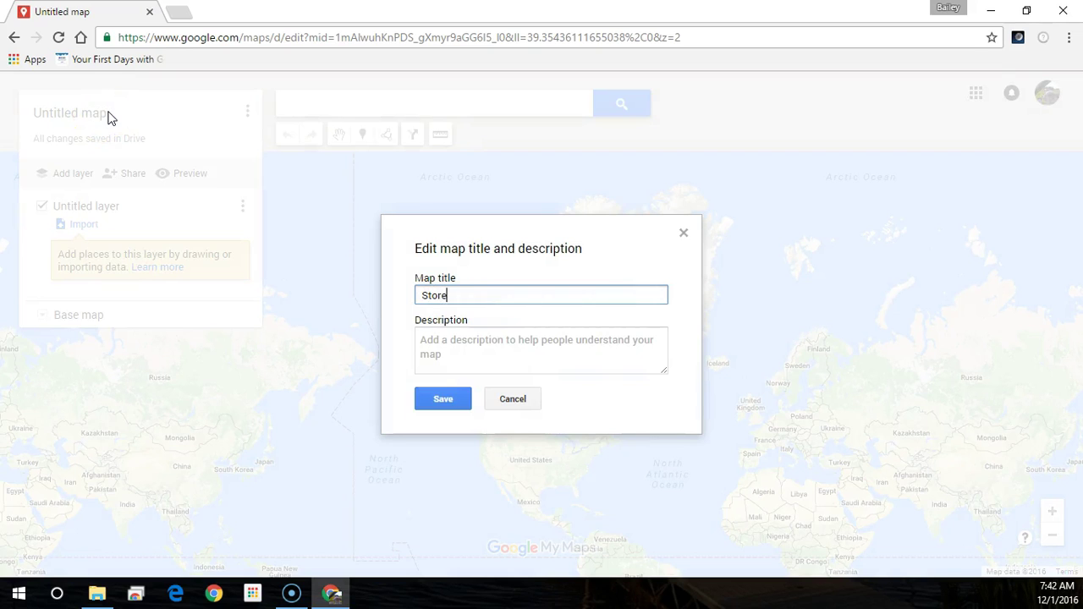
text(Locations)
- Add the map description "List of SaskTech Store Locations" and save the map details
key(Tab)
text(List of S)
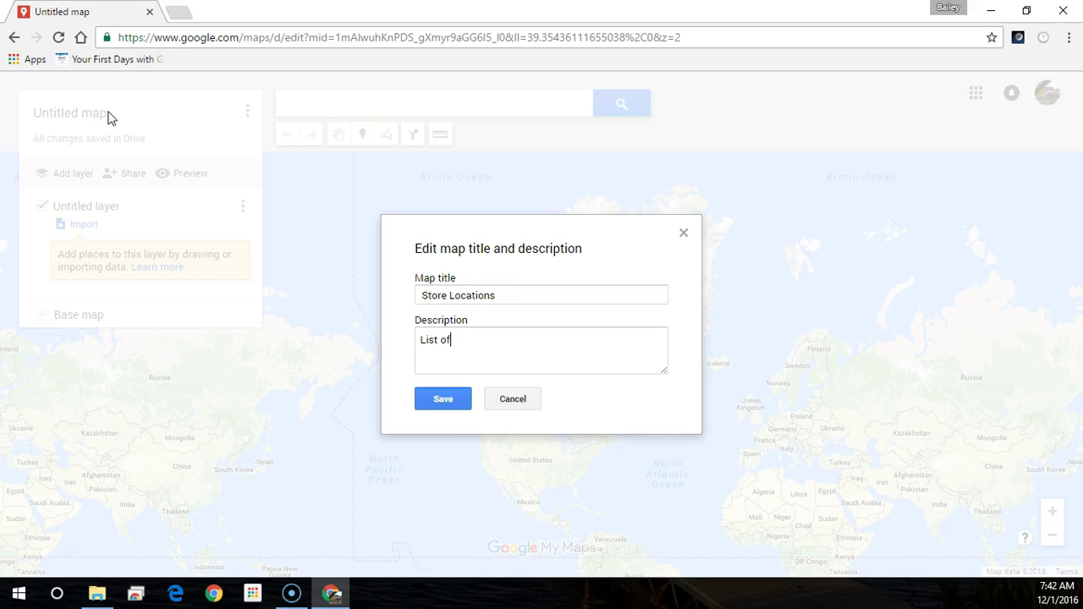
text(askTech S)
key(BackSpace)
key(BackSpace)
text(Sot)
key(BackSpace)
key(BackSpace)
text(tore Locations)
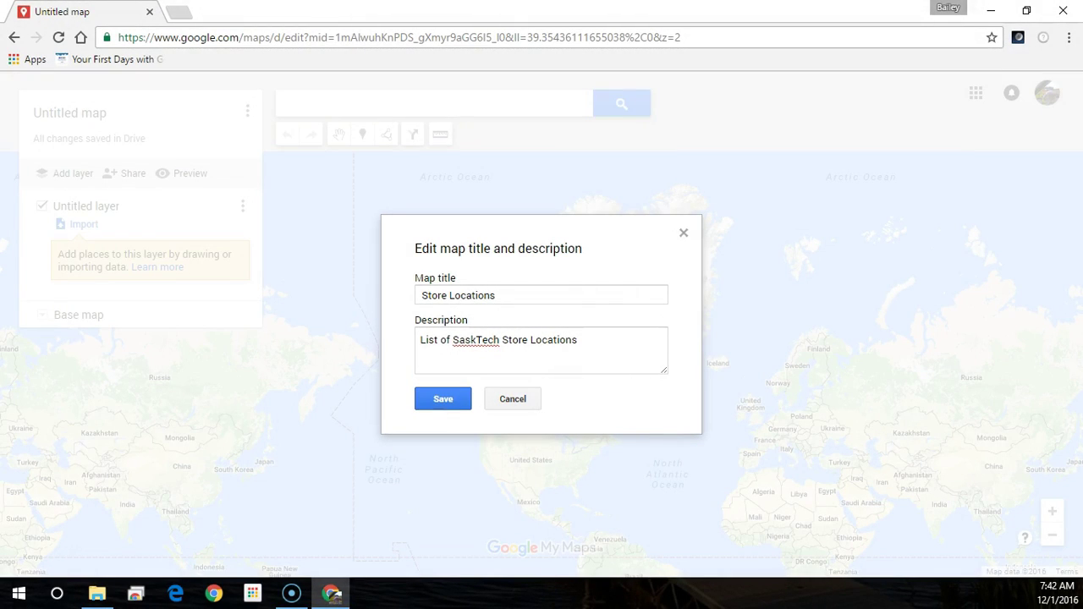
click(454, 404)
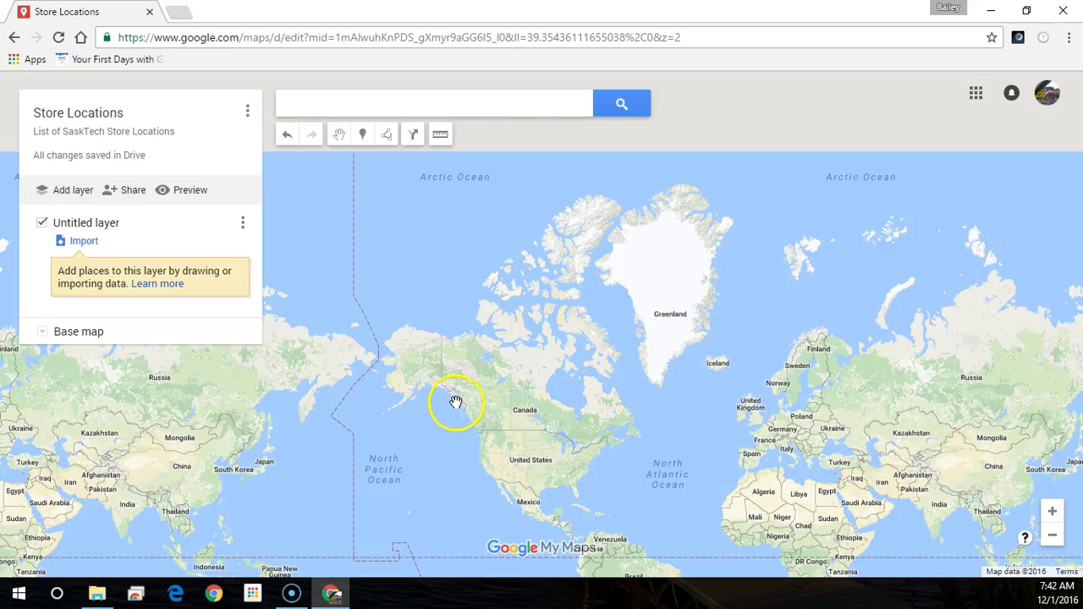
- Rename the untitled layer to SaskTech Stores
click(102, 226)
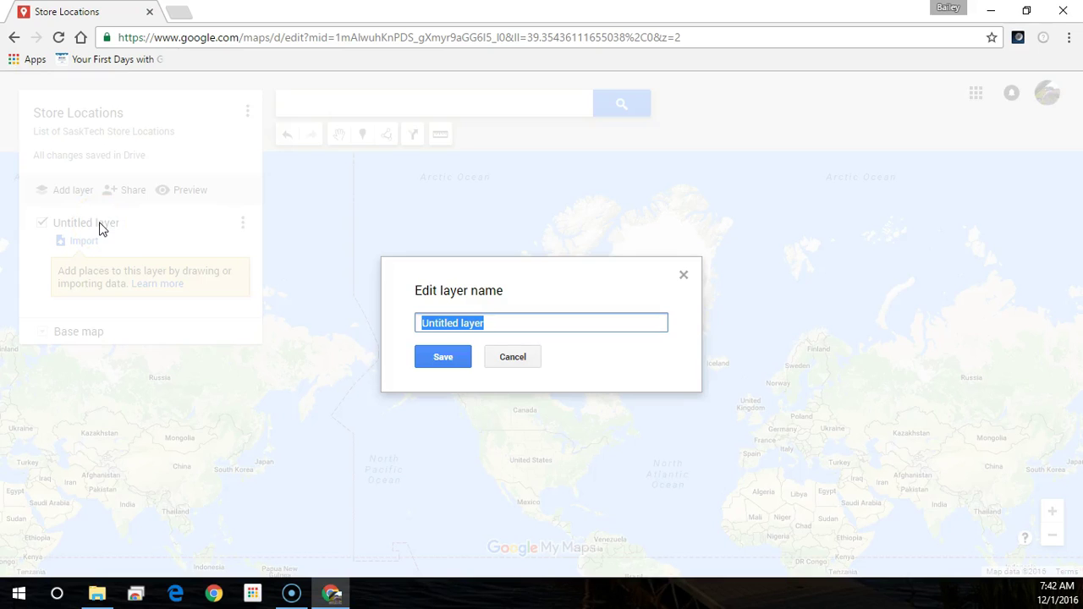
click(208, 268)
text(SaskTech )
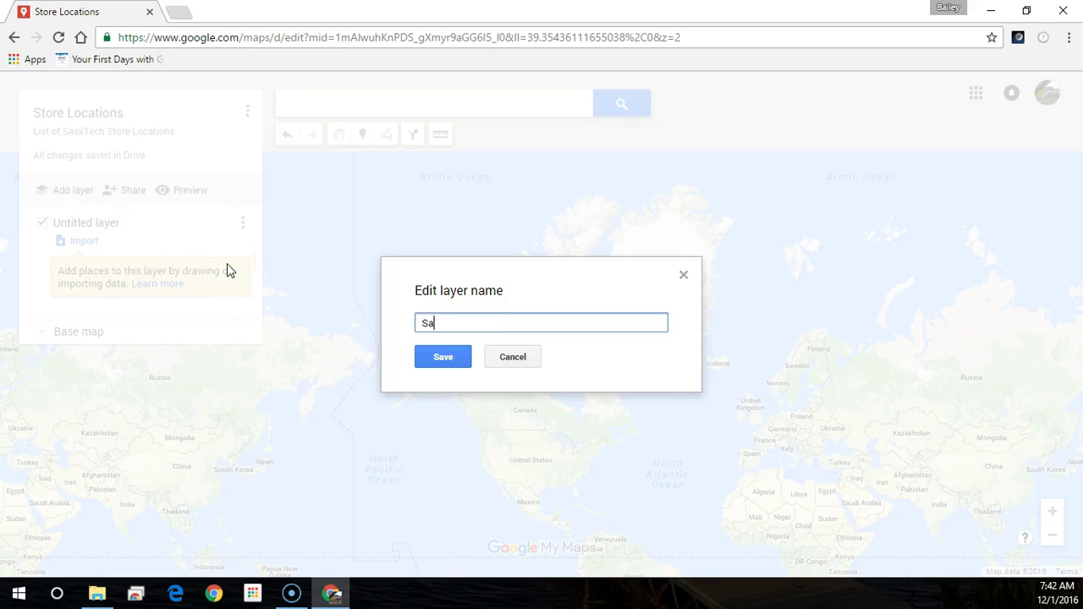
text(Stores)
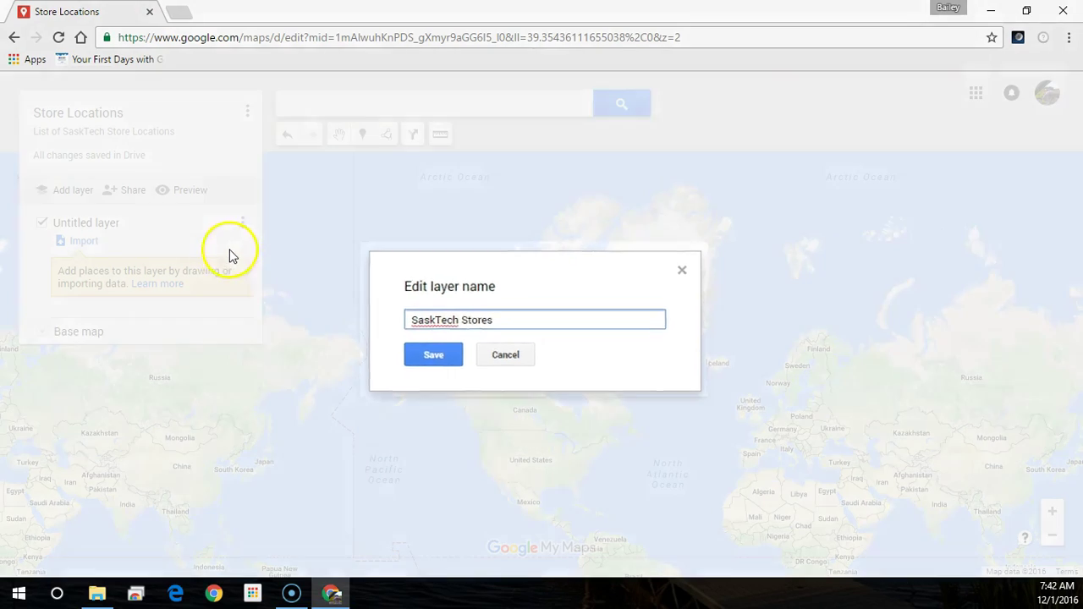
click(429, 360)
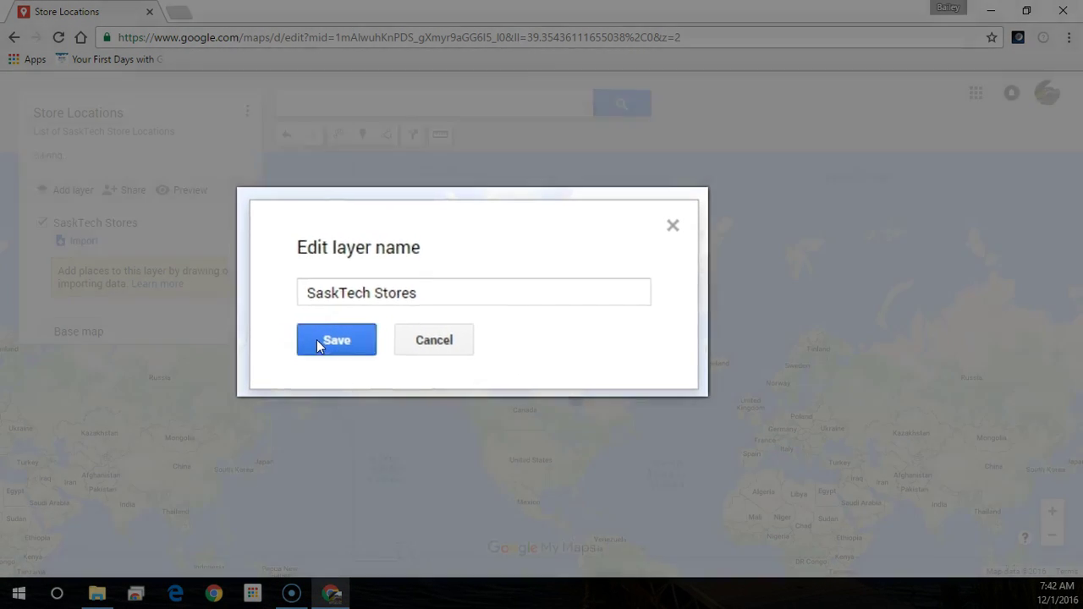
click(316, 340)
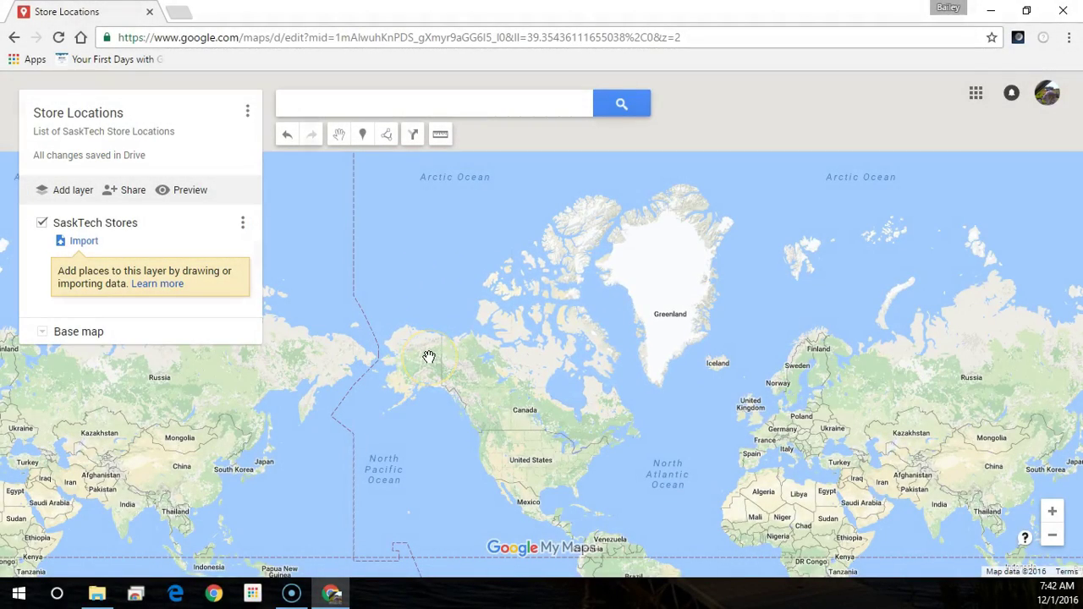
- Search for the Regina store's street address and add the Regus Regina result to the SaskTech Stores layer
click(89, 242)
scroll(526, 425, up, 3)
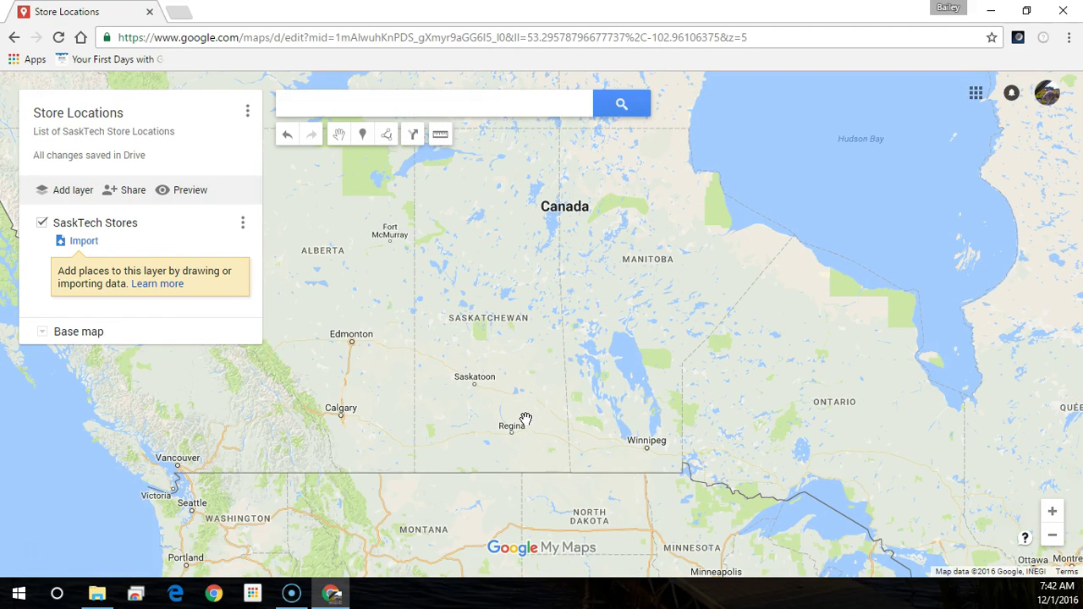
click(296, 97)
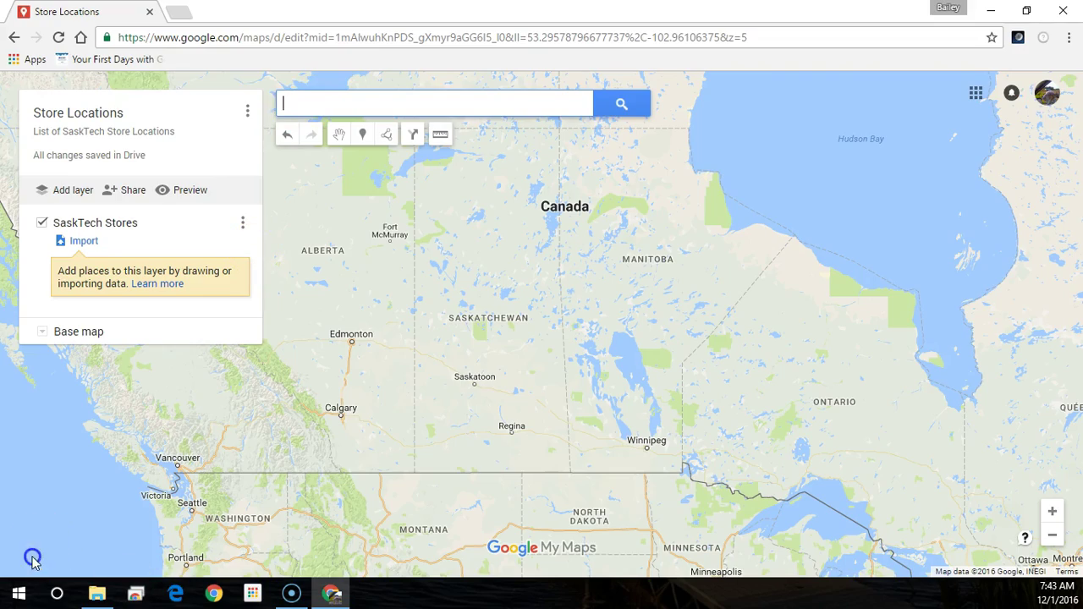
text(7th Floor, 2010 11th Ave, Regina, SK S4P 0J3)
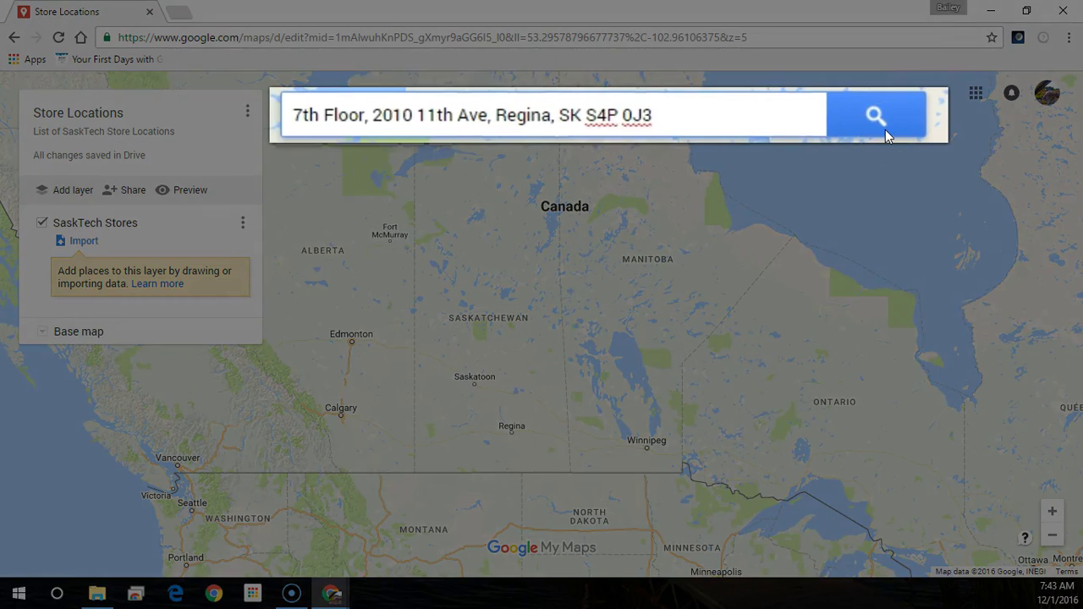
click(627, 115)
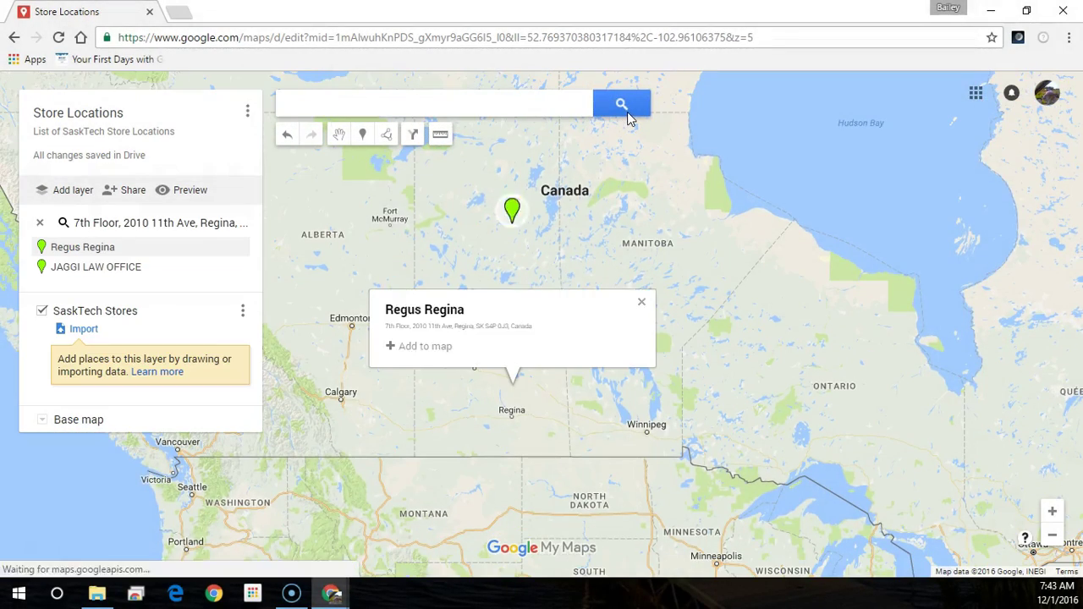
click(410, 332)
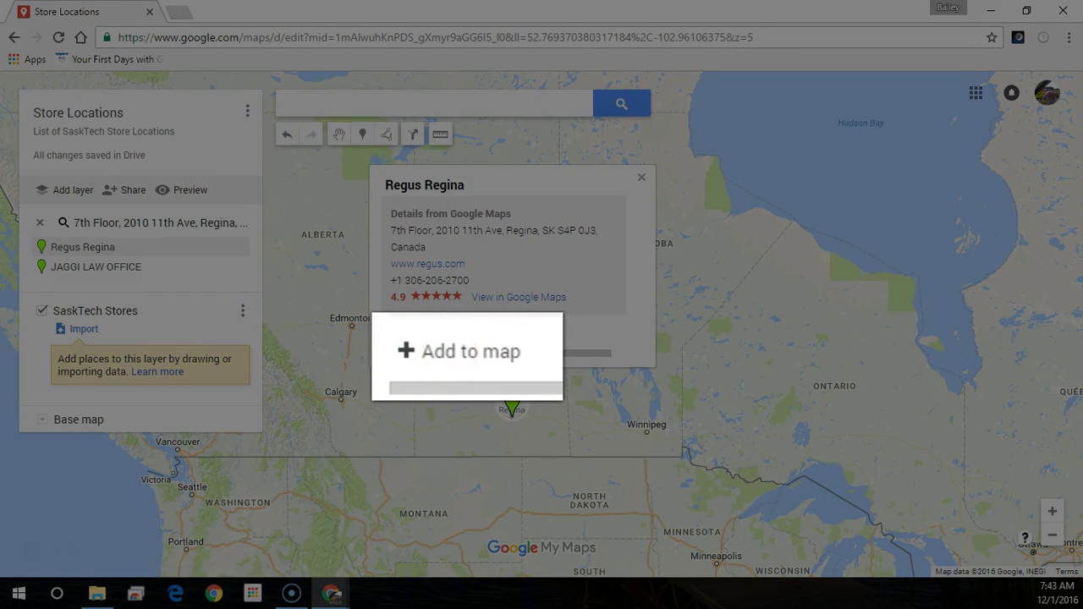
click(452, 362)
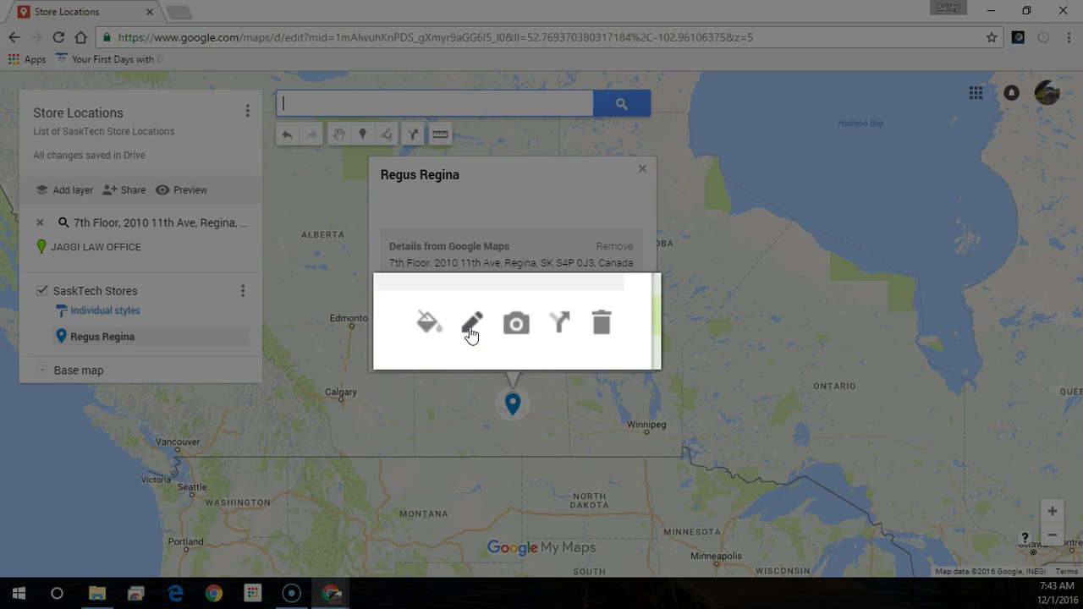
- Rename the Regus Regina marker to SaskTech Regina and clear the leftover search results
click(471, 323)
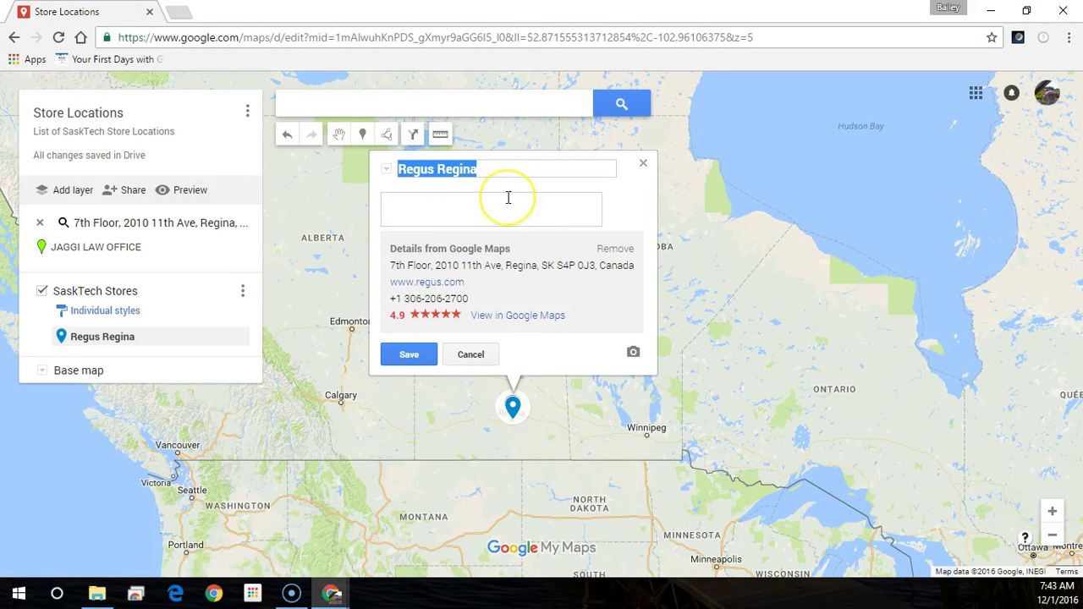
text(SaskTech Regina)
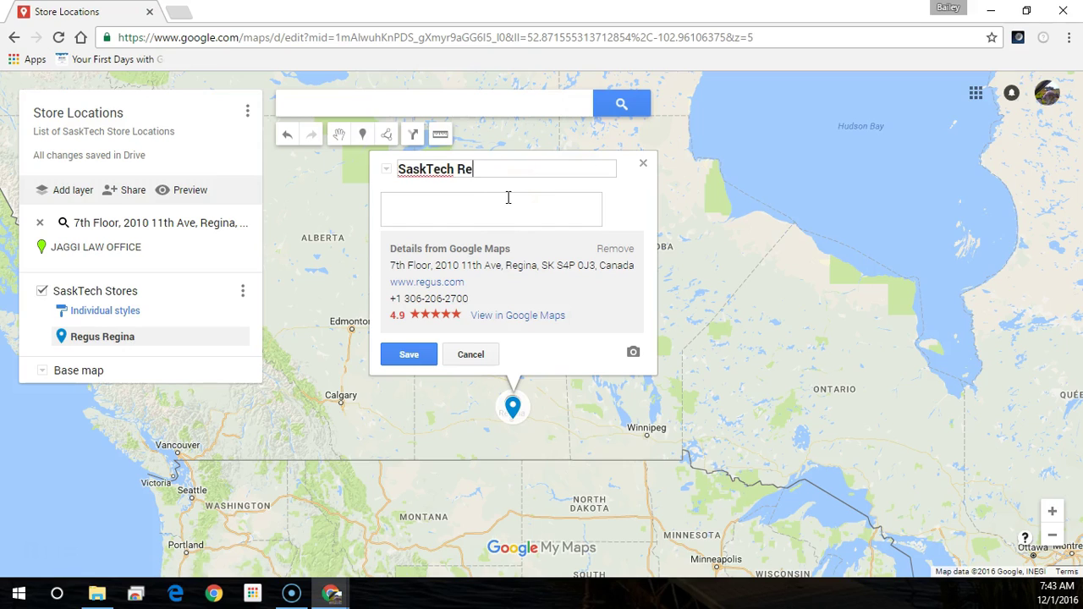
click(507, 198)
click(410, 355)
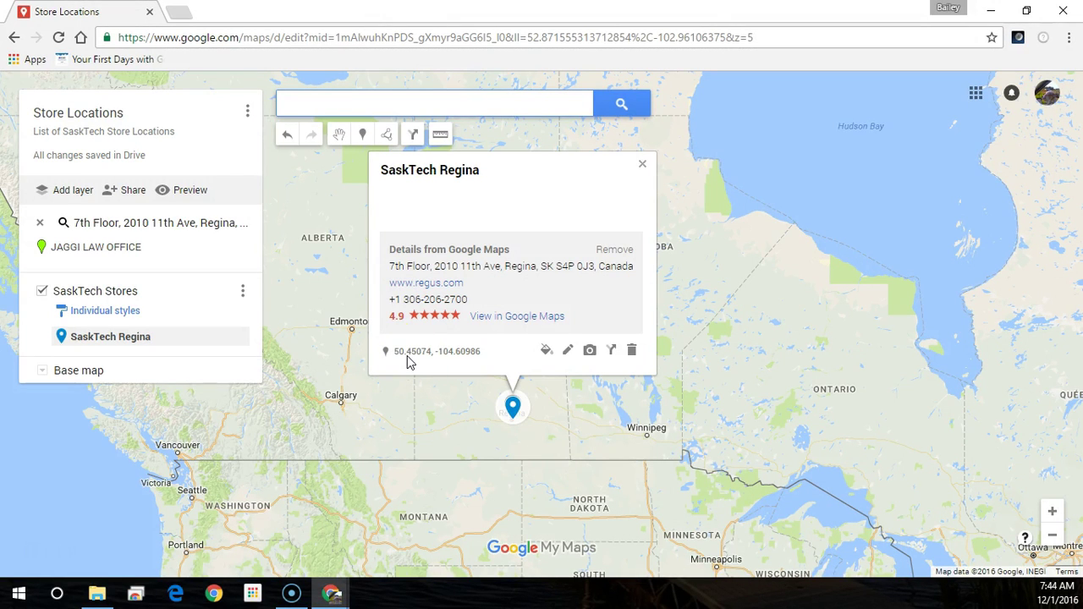
mouse_move(99, 256)
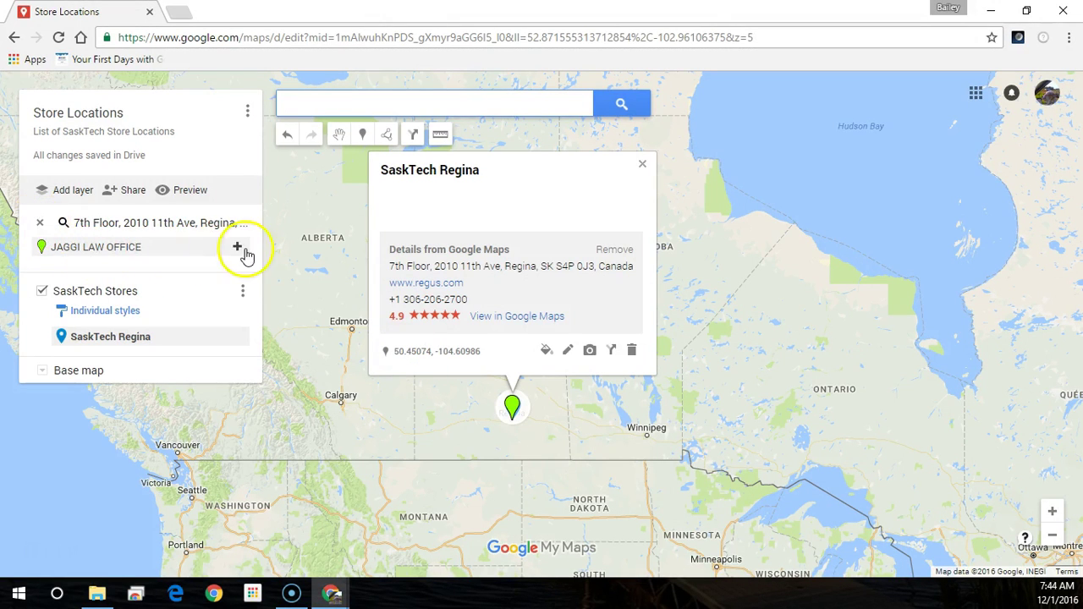
click(40, 222)
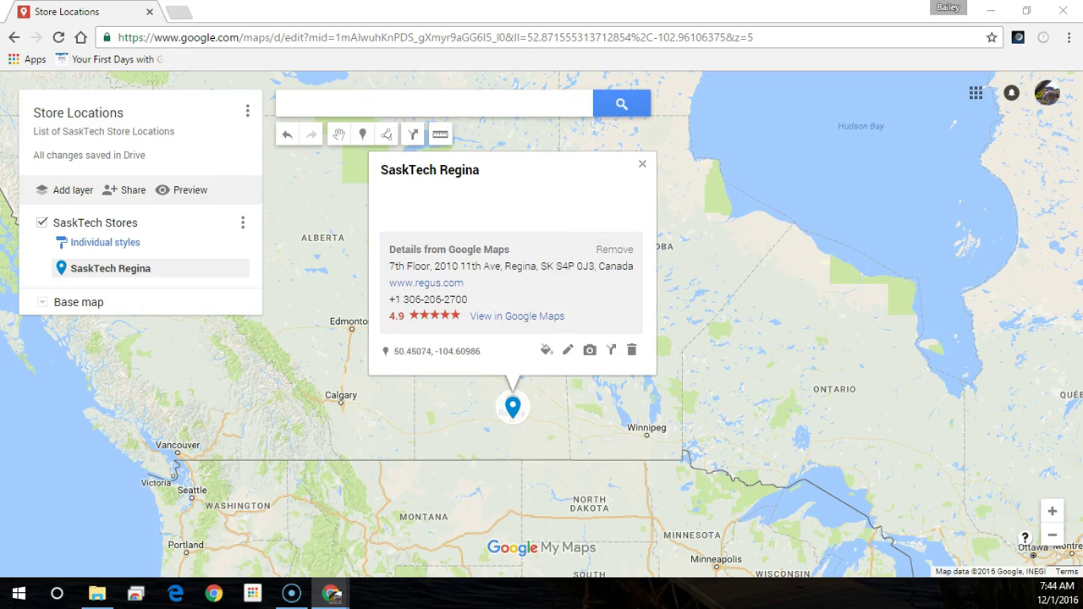
- Search for Calgary Place, choose Calgary Place I on 5 Avenue Southwest, and add it to the map
click(368, 105)
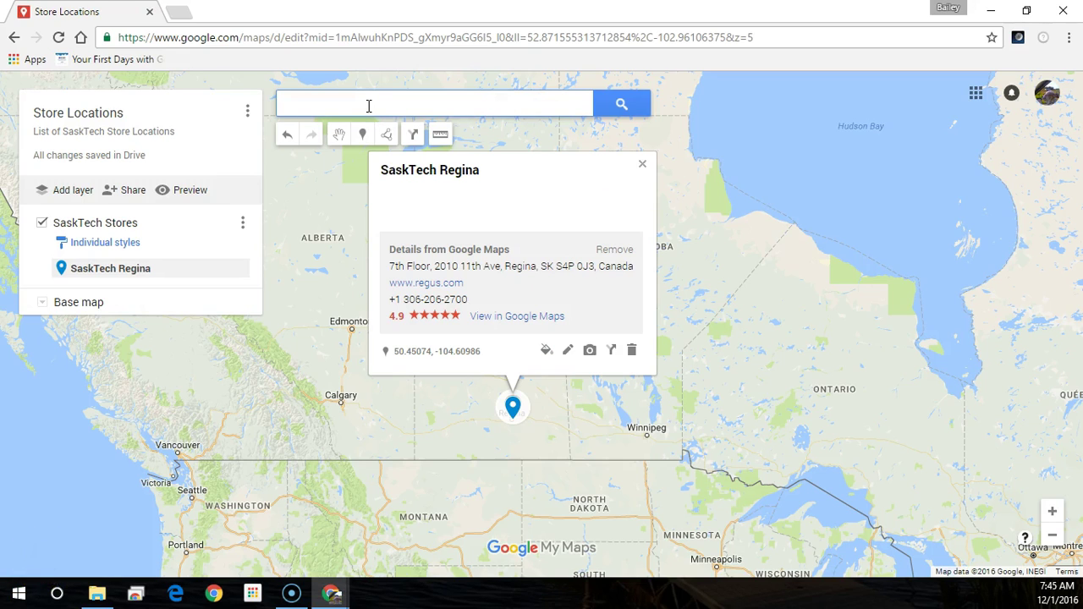
text(Calgary Place)
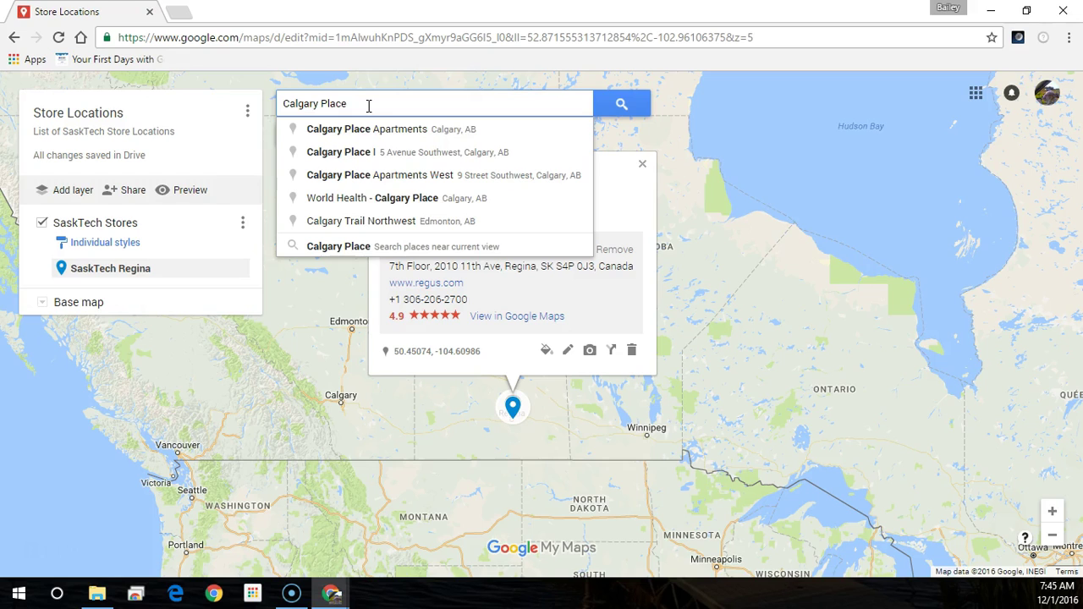
click(367, 160)
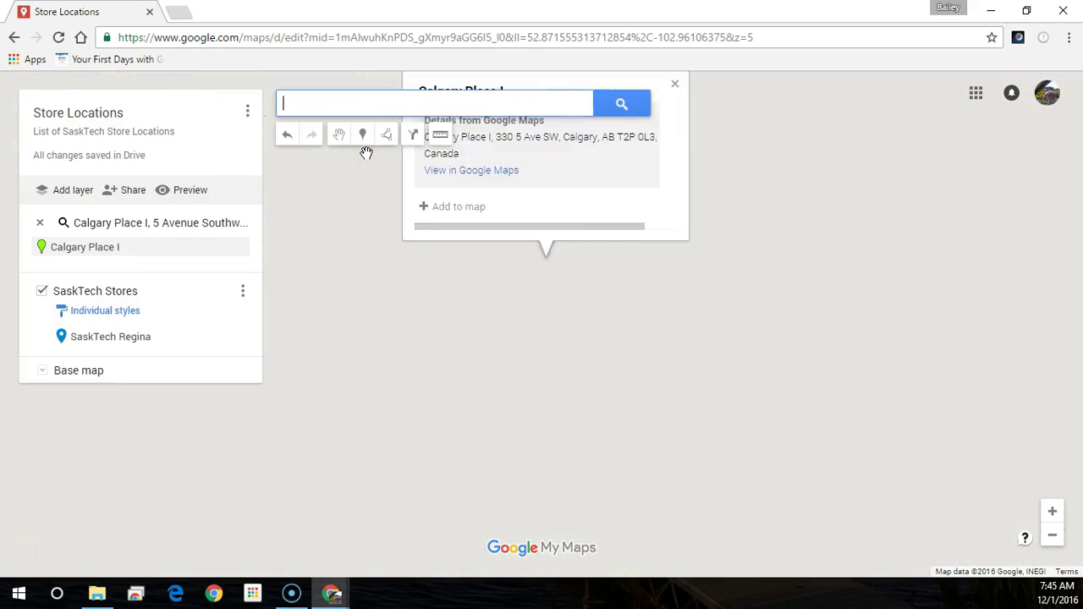
click(451, 267)
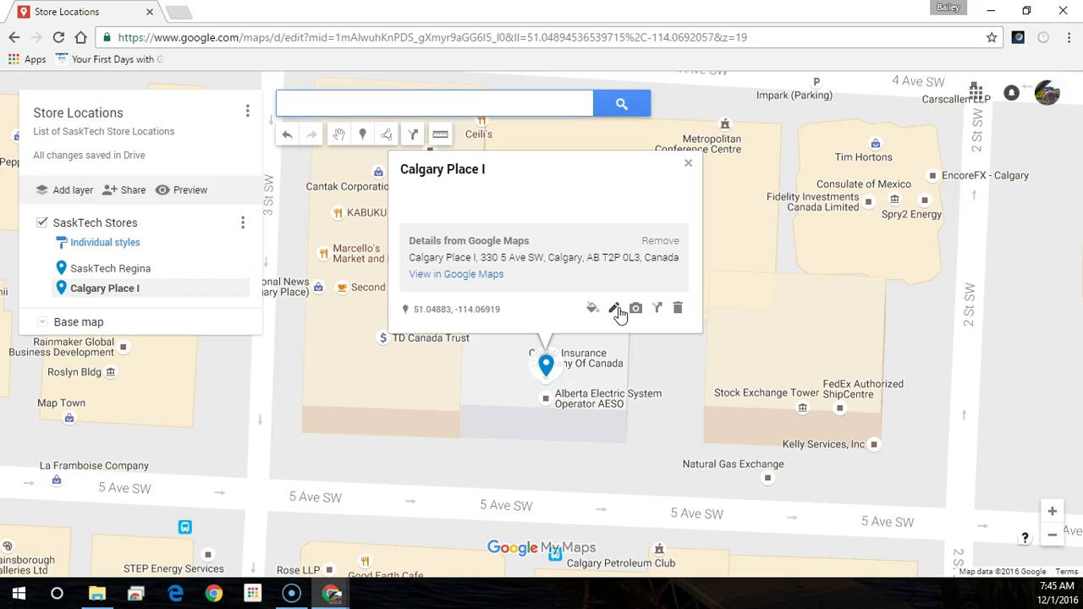
- Rename the Calgary Place I marker to SaskTech Calgary and save it
click(616, 309)
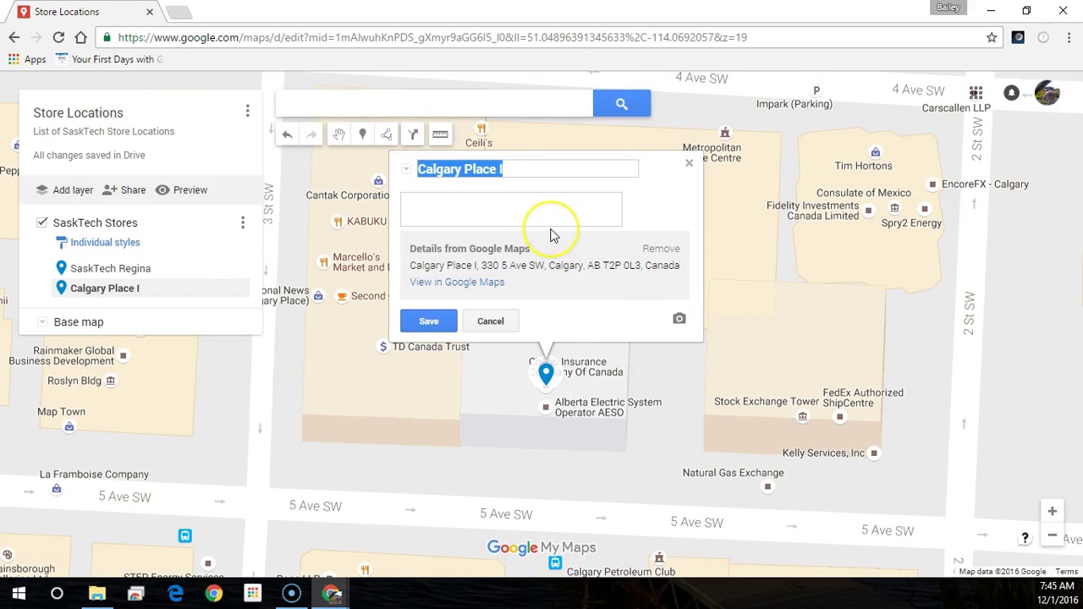
text(SaskTech )
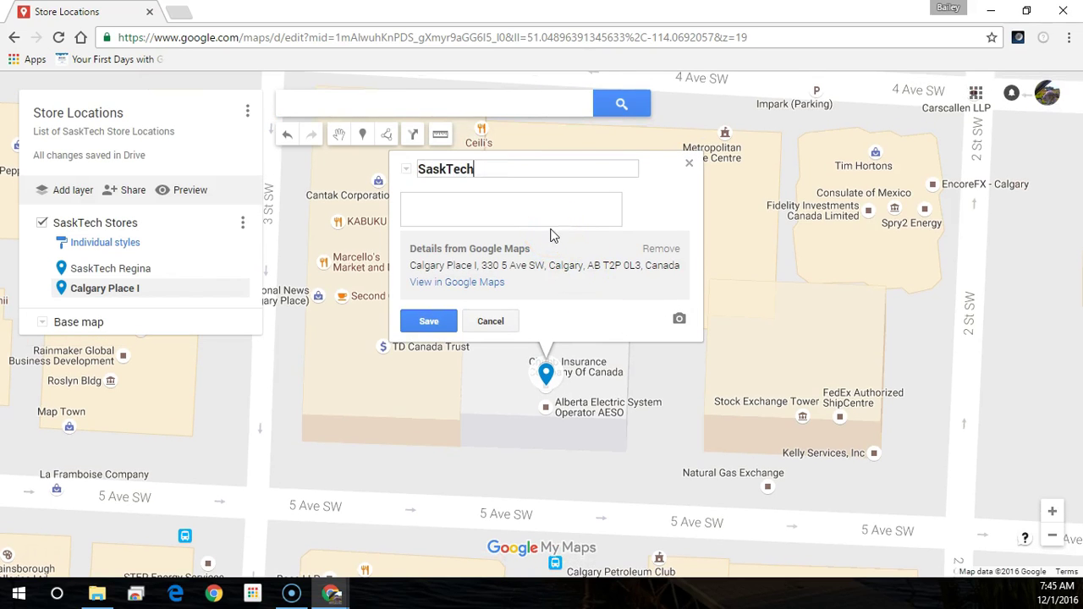
text(Calgary)
click(429, 323)
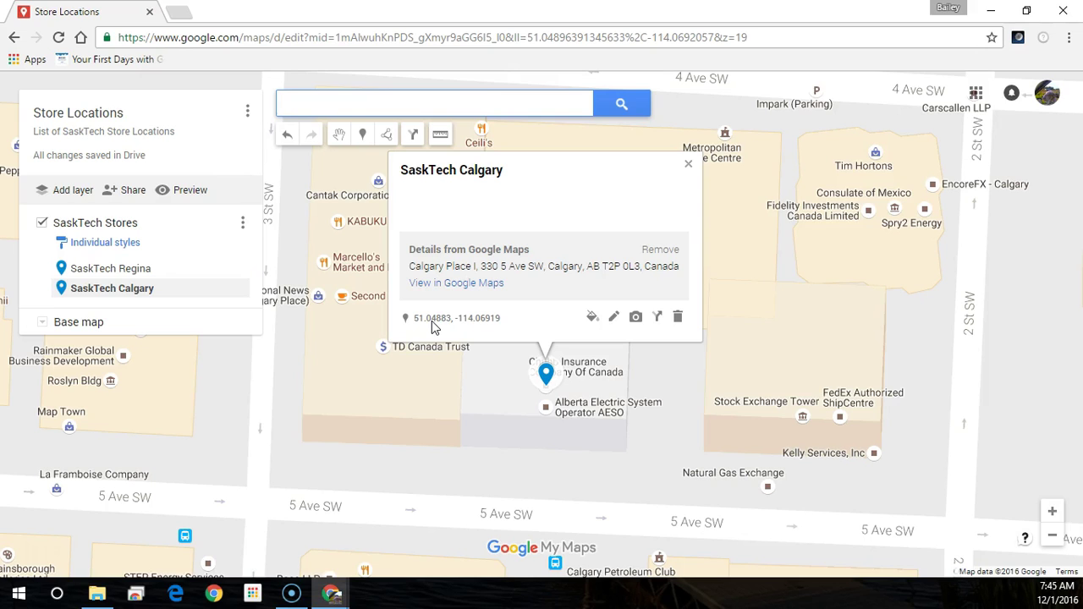
- Search for the Vancouver store's street address, choose the Vancouver, BC match, and add it to the map
click(373, 102)
text(1066 West Hastings Street)
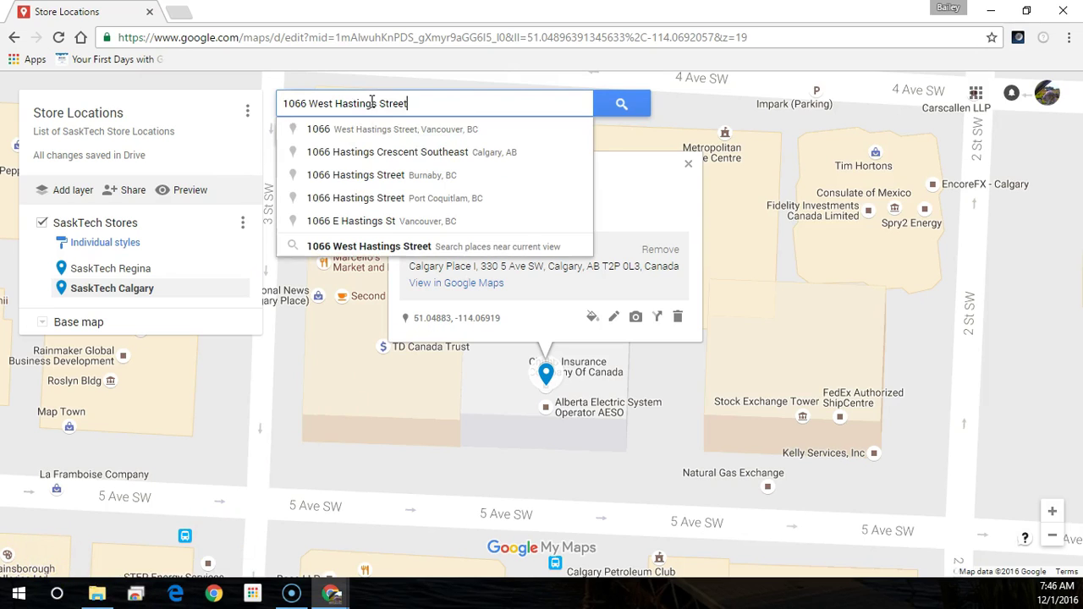
click(435, 133)
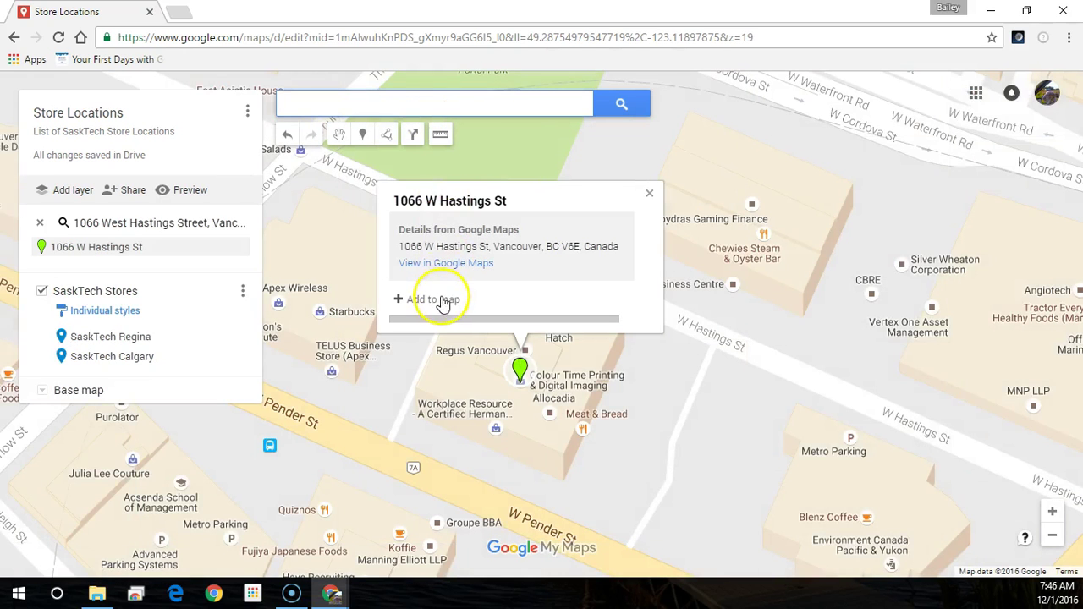
click(433, 300)
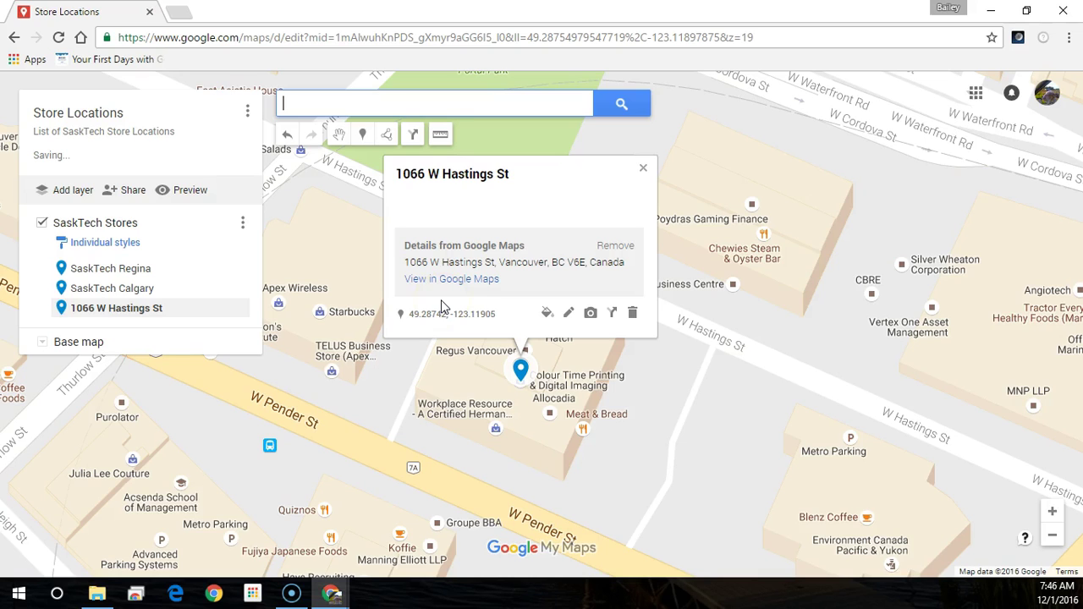
- Rename the newly added Vancouver marker to SaskTech Vancouver and save it
click(568, 314)
text(Sask)
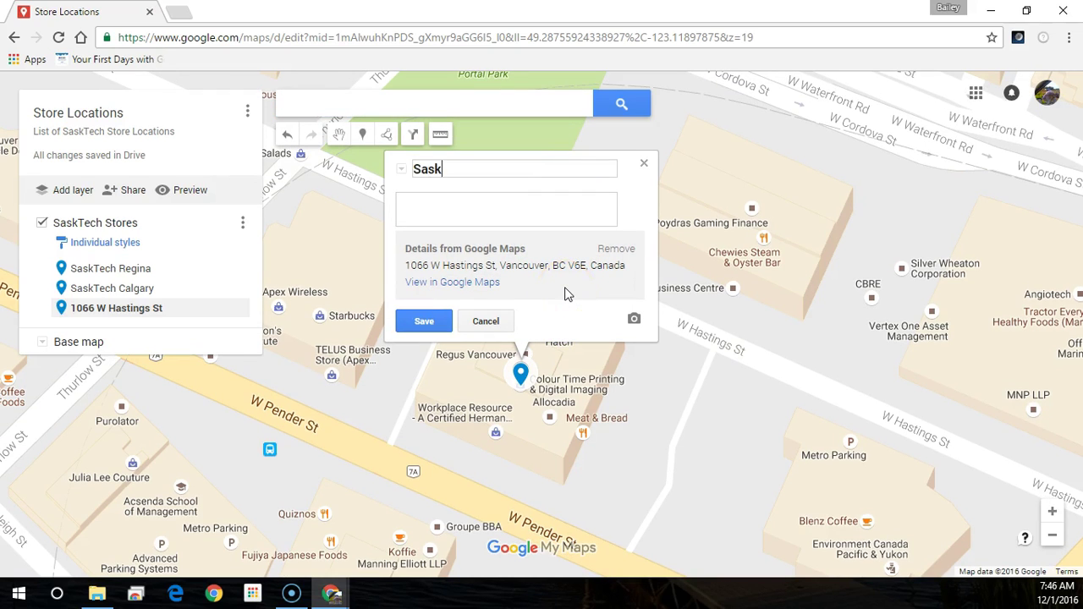
text(Tech Vanco)
click(556, 268)
text(uver)
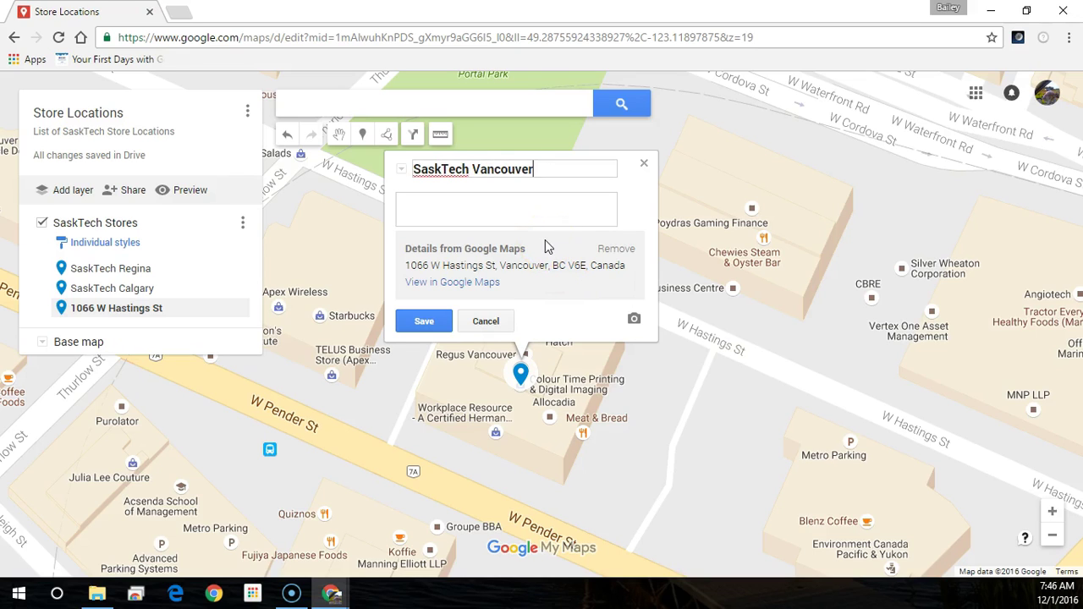
click(447, 242)
click(410, 326)
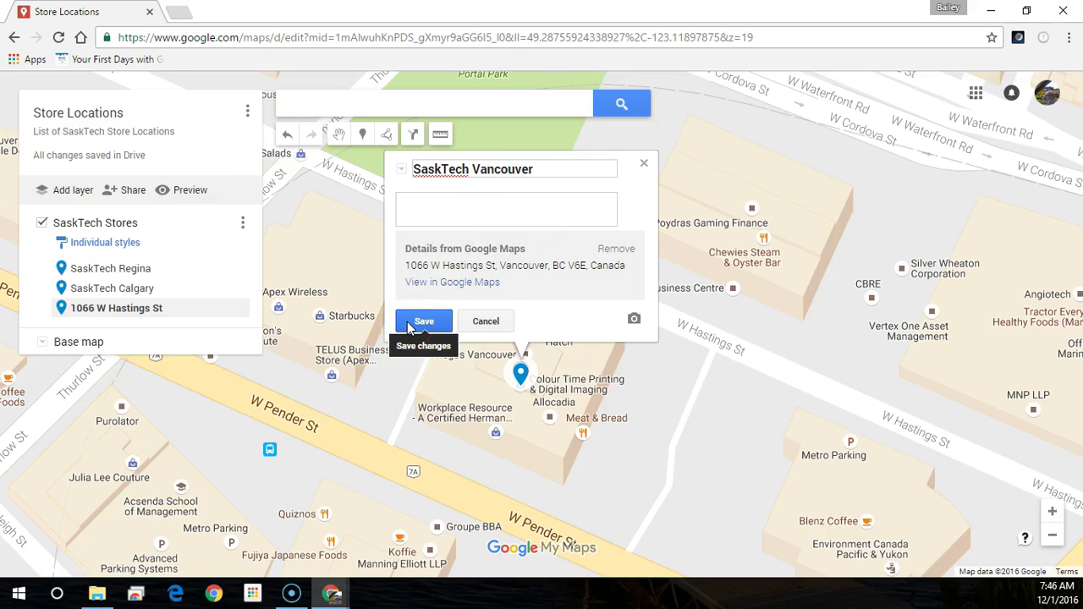
- Save the new name of the Vancouver marker
click(420, 322)
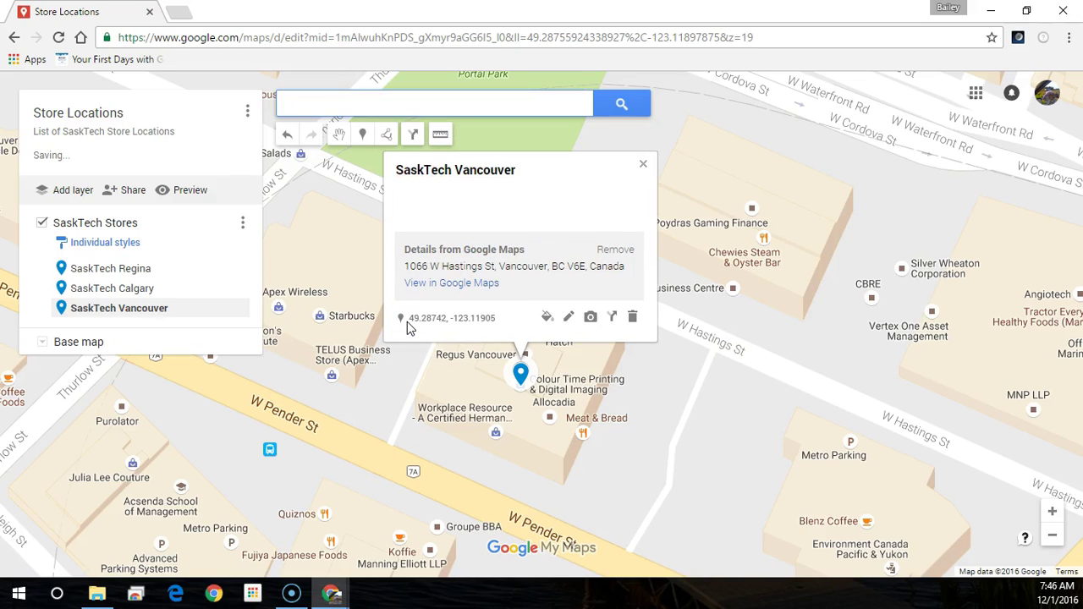
click(435, 217)
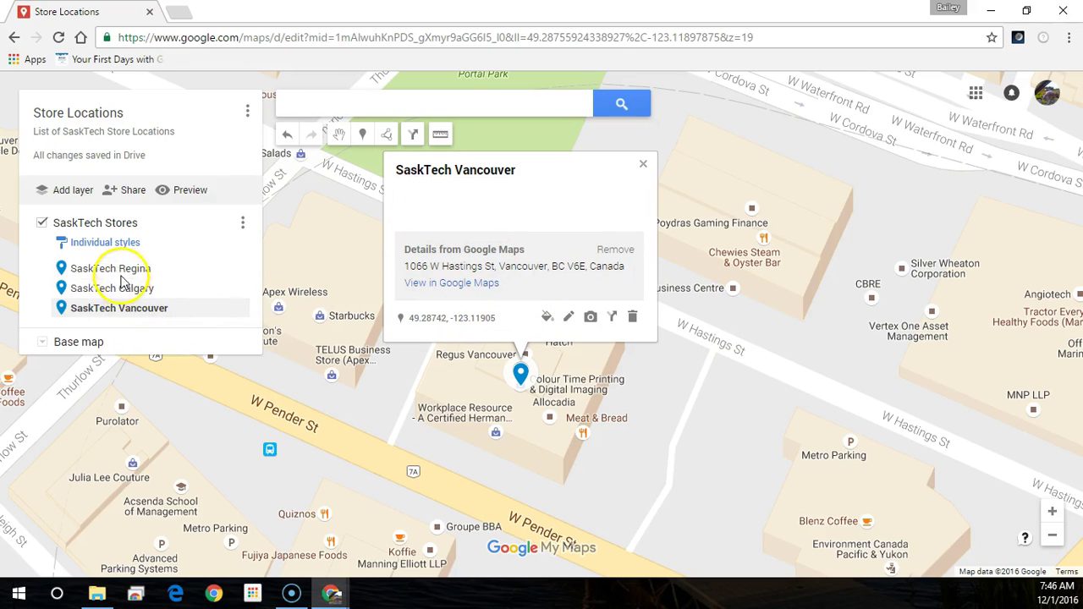
- Review the details of the SaskTech Regina, SaskTech Calgary and SaskTech Vancouver markers one after another
click(123, 272)
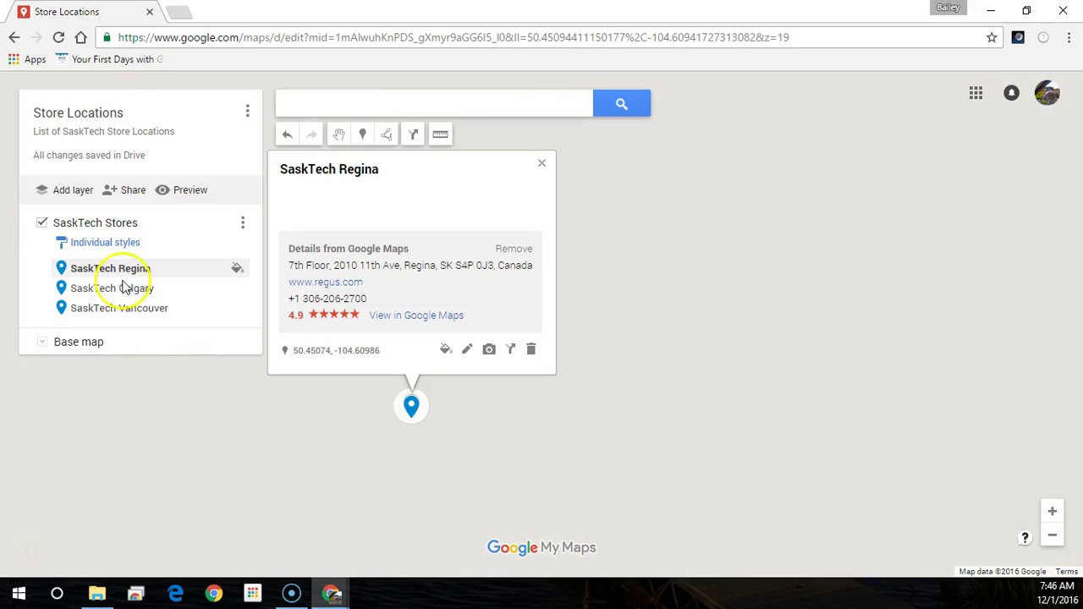
click(125, 291)
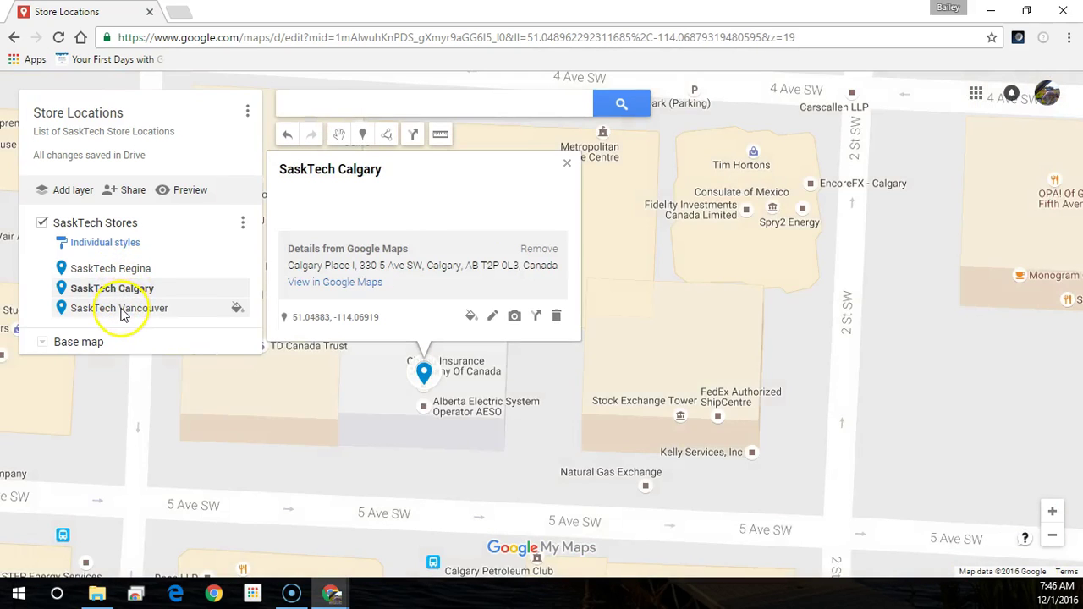
click(121, 310)
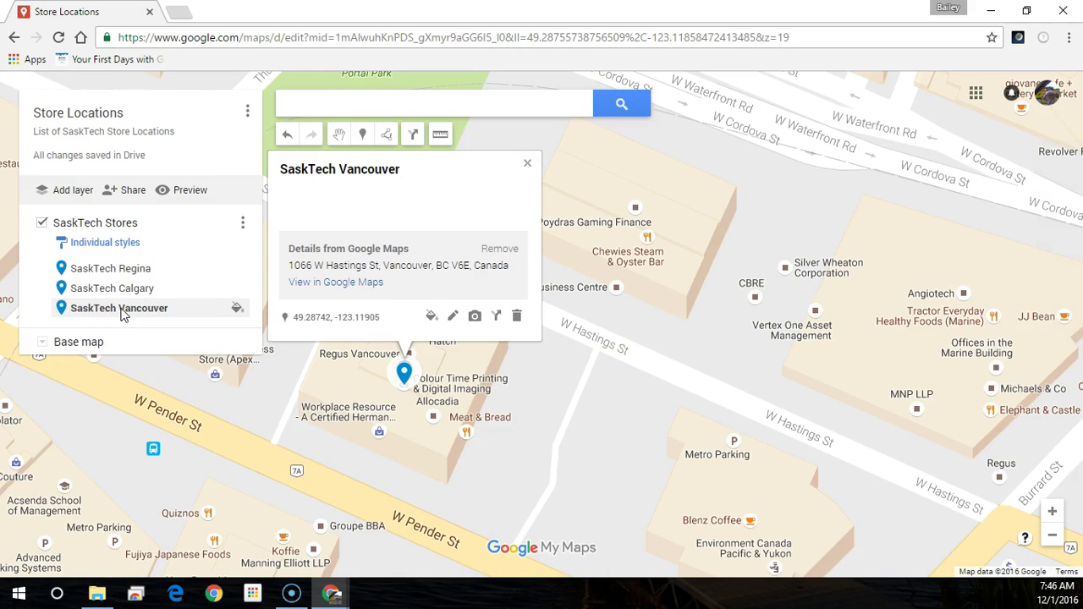
- Close the Vancouver details, place a new marker on Saskatoon, and name it SaskTech Saskatoon
click(1052, 535)
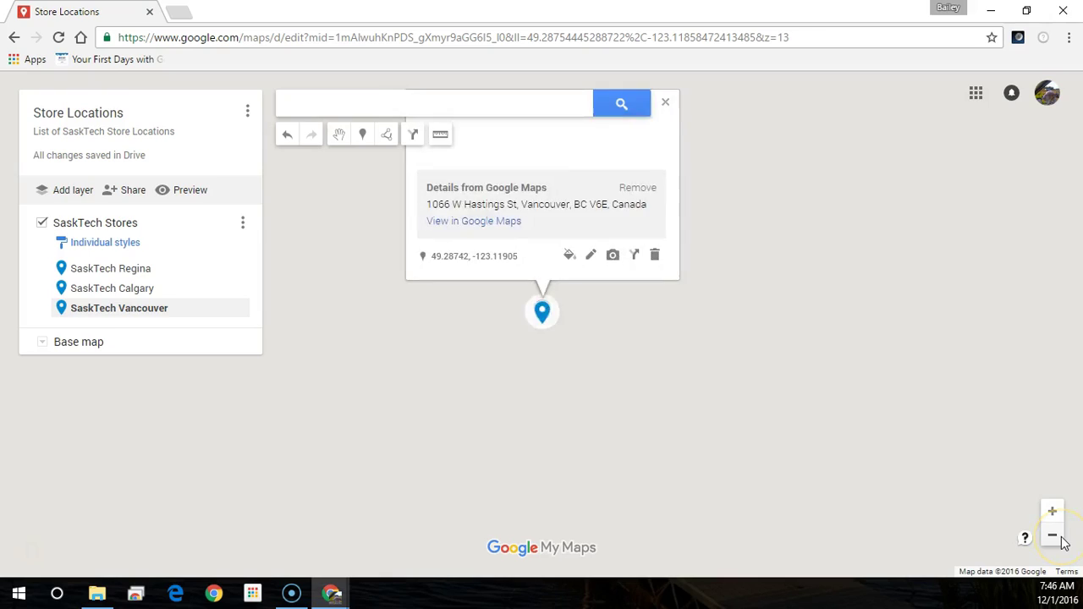
click(1052, 535)
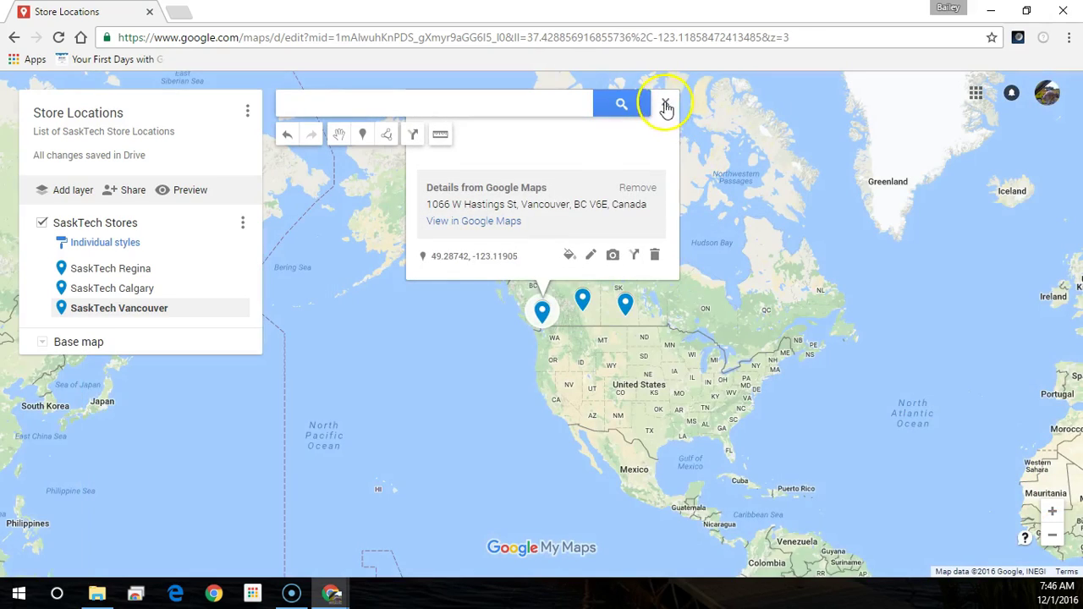
click(665, 102)
double_click(624, 327)
double_click(624, 327)
drag(593, 310, 699, 488)
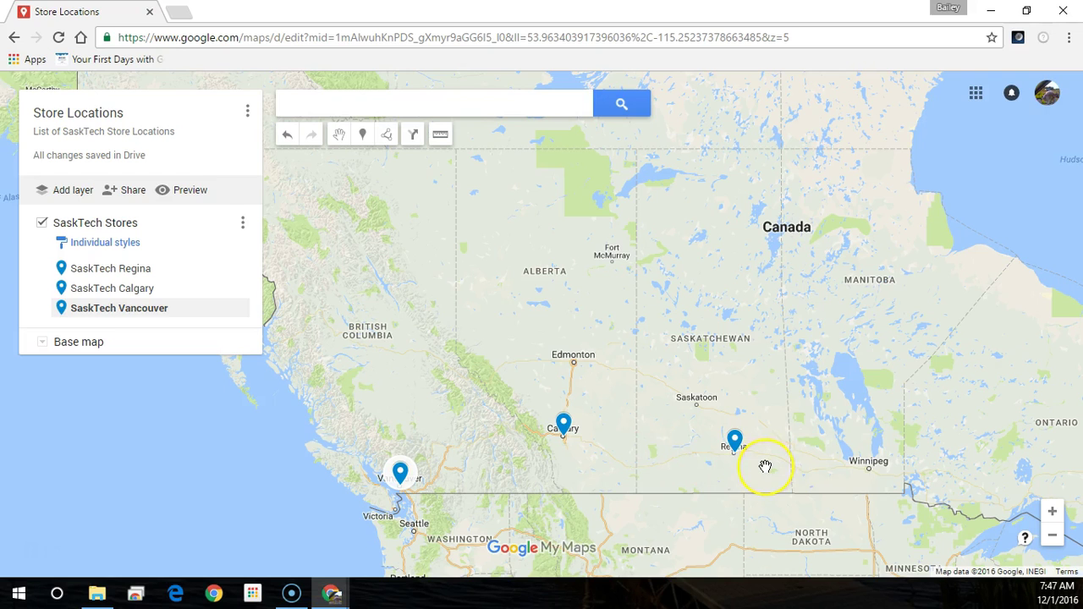
scroll(765, 467, up, 1)
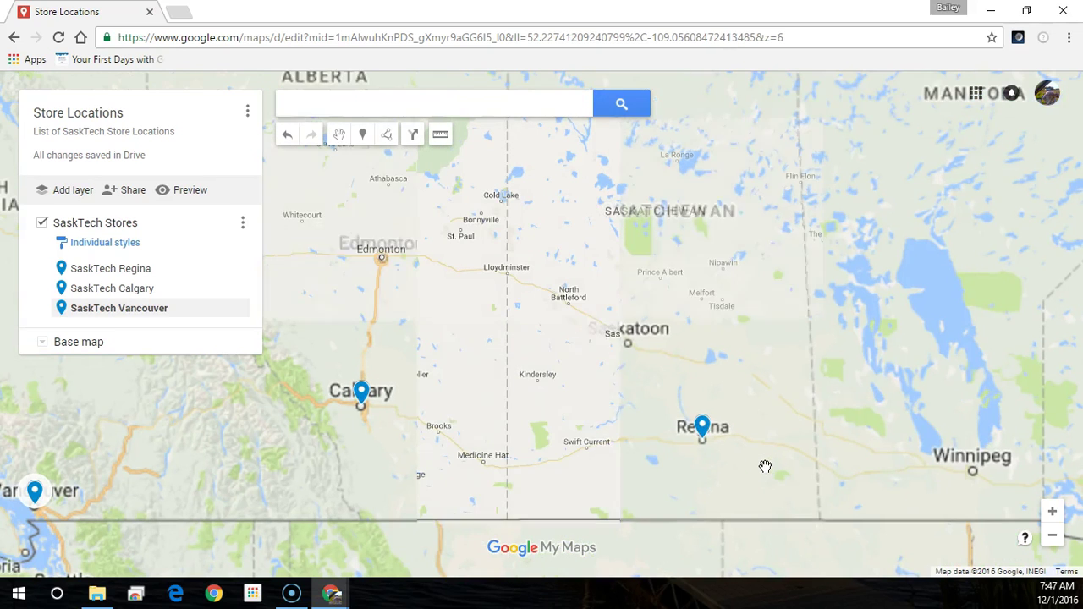
click(361, 134)
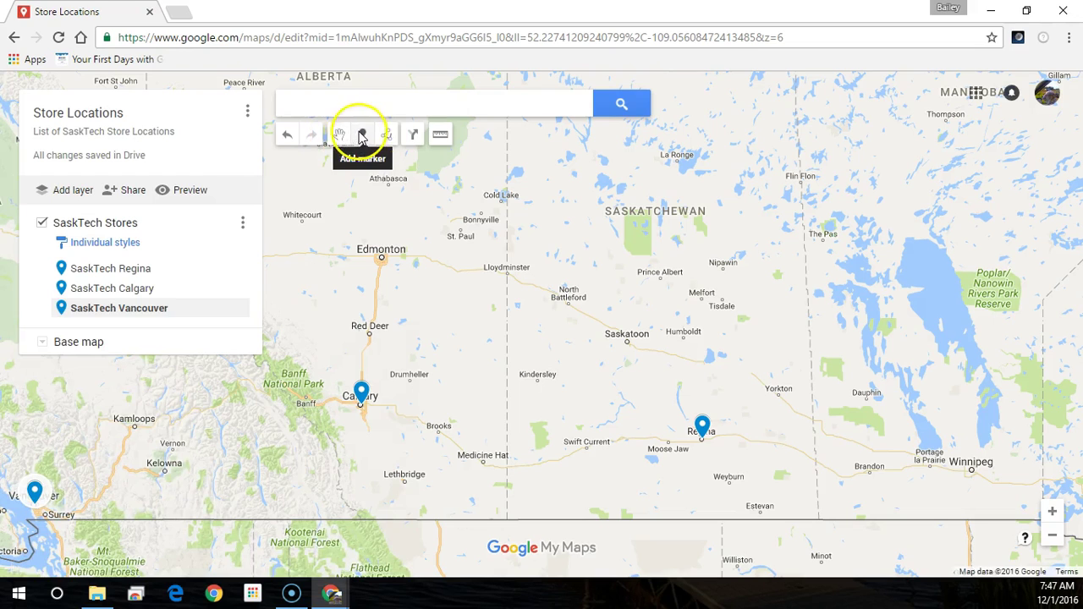
click(627, 343)
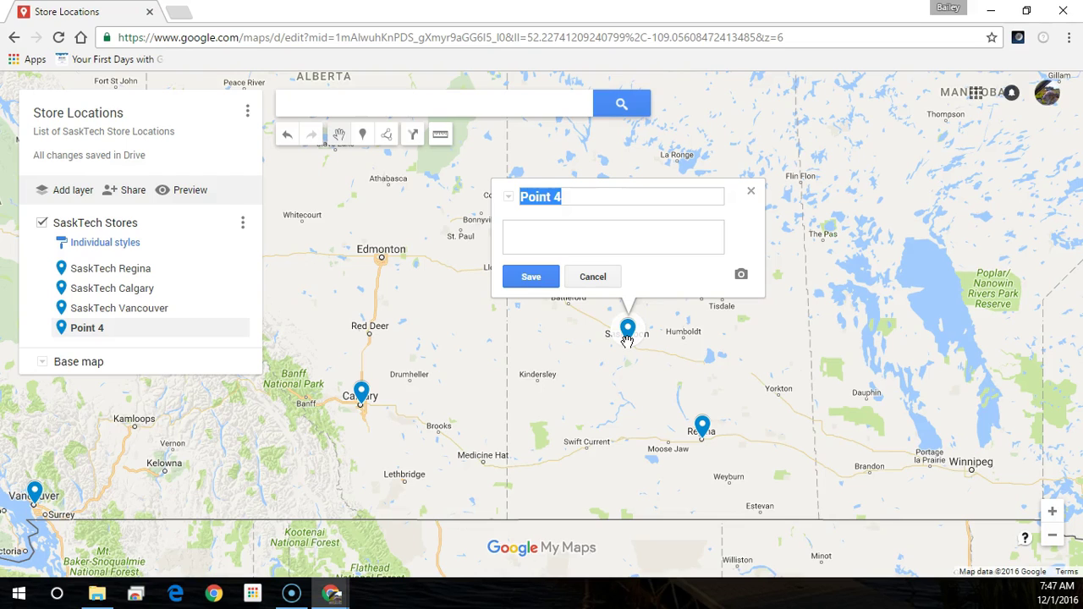
text(SaskT)
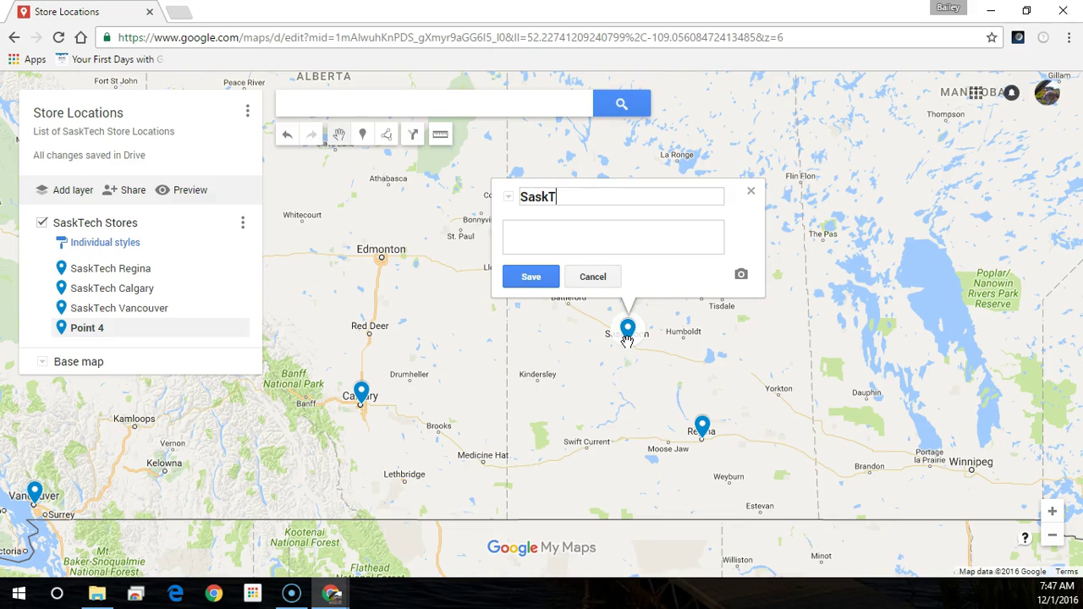
text(ech Saska)
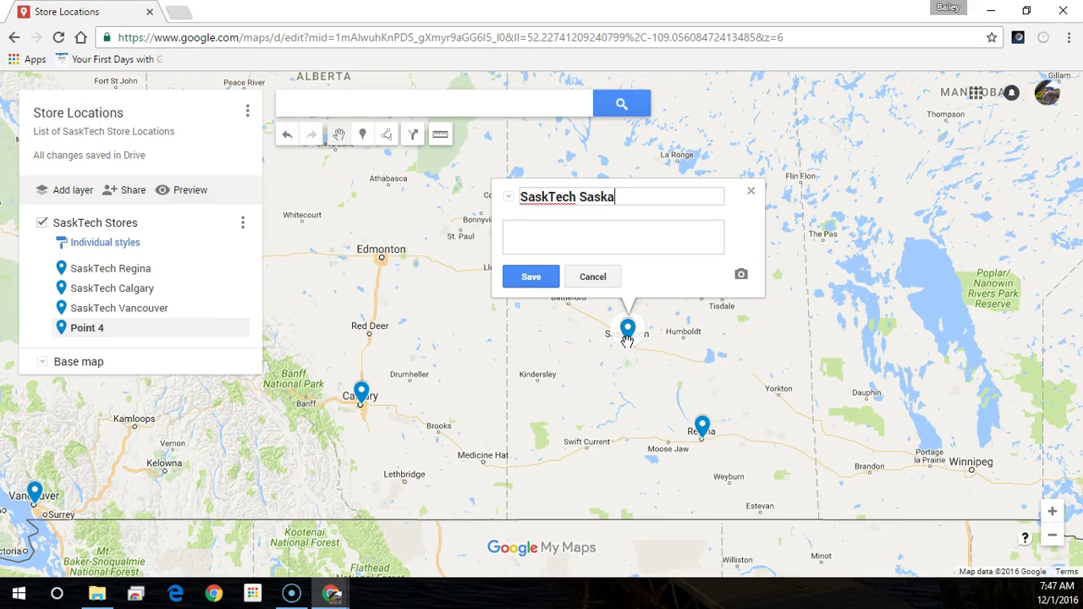
text(toon)
- Give the Saskatoon marker the description "Provides G Suite Help Desk Services" and save it
click(539, 234)
text(Provides)
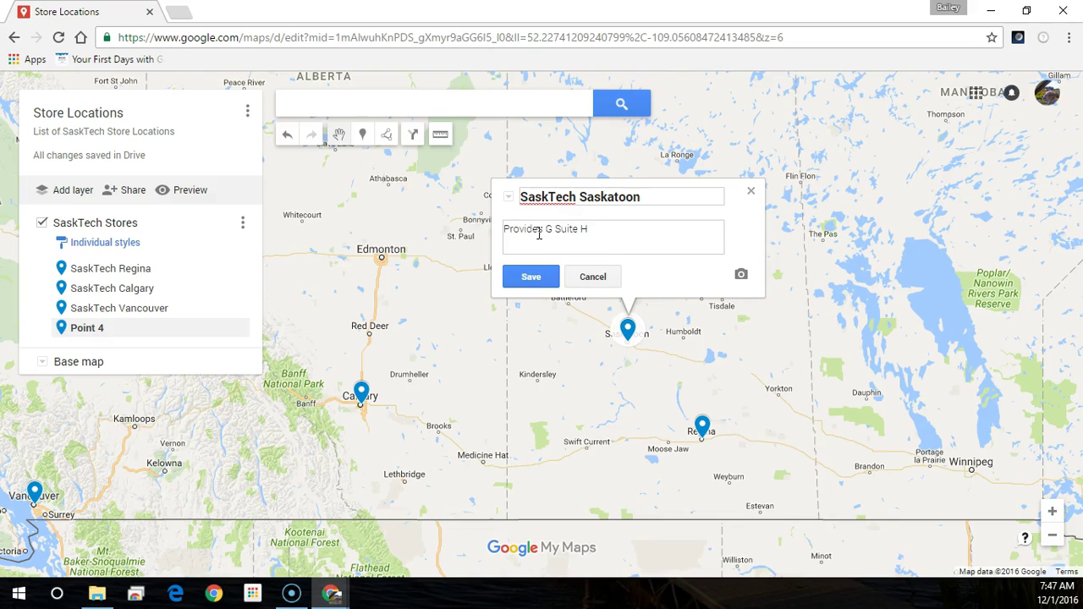
text(G Suite Help Desk Services)
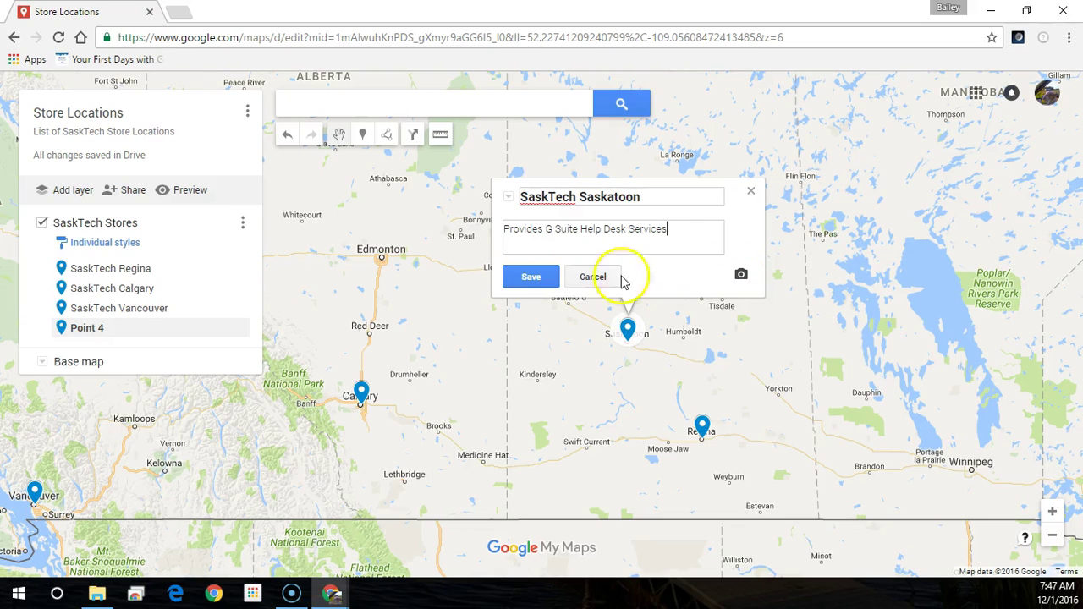
click(531, 277)
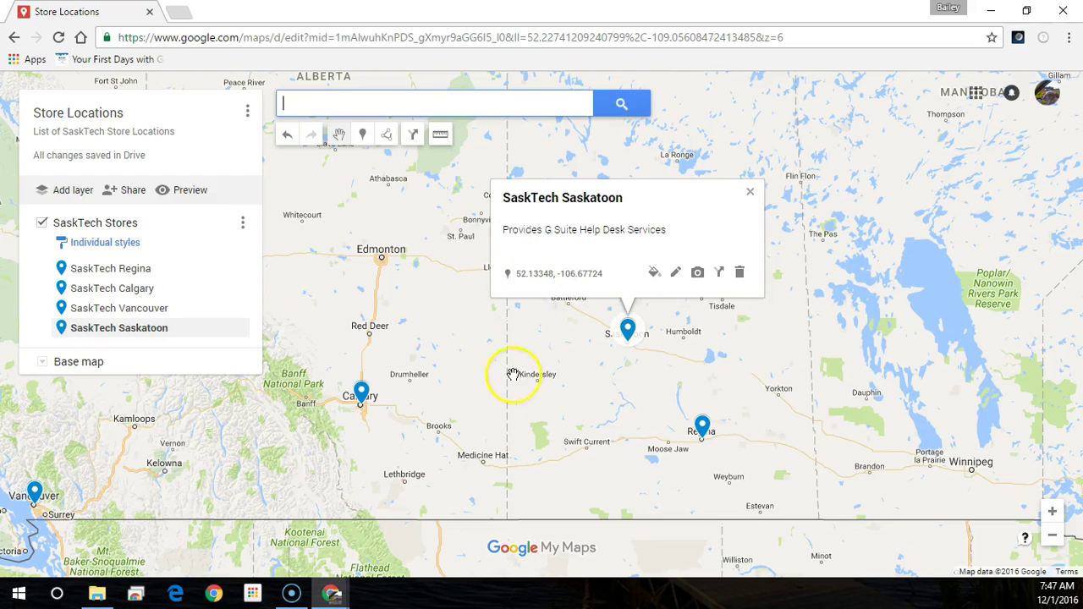
- Add the description "Domain and Hosting Support" to the SaskTech Calgary marker and save it
click(705, 434)
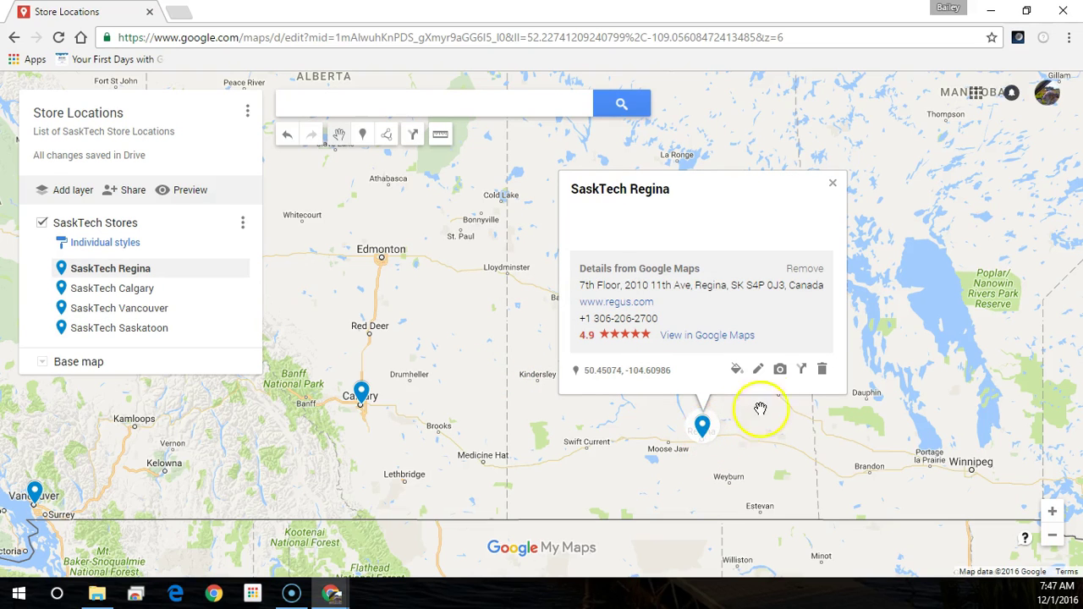
click(363, 394)
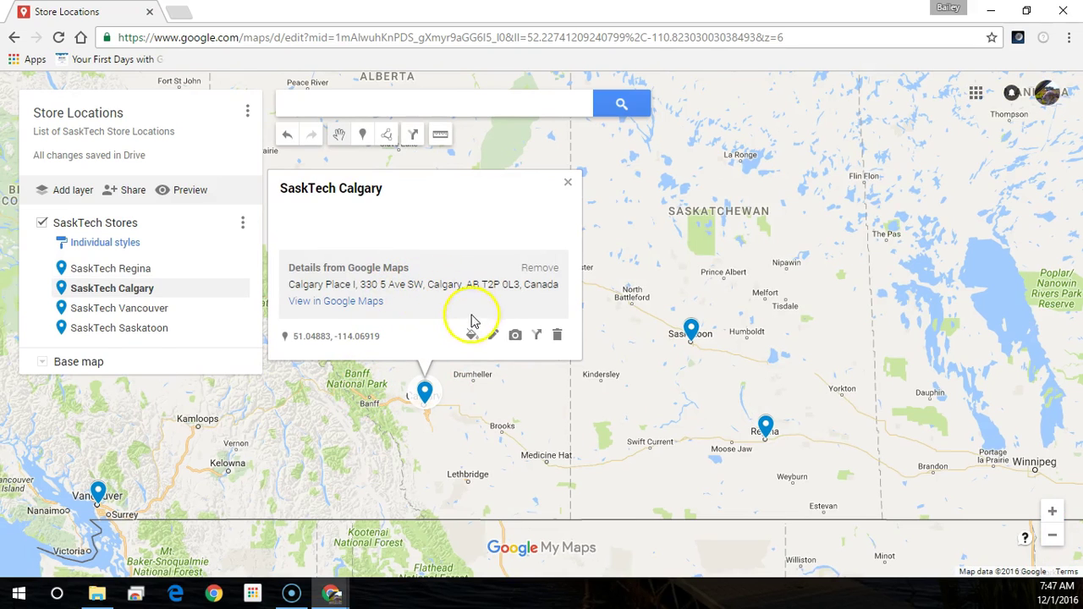
click(495, 339)
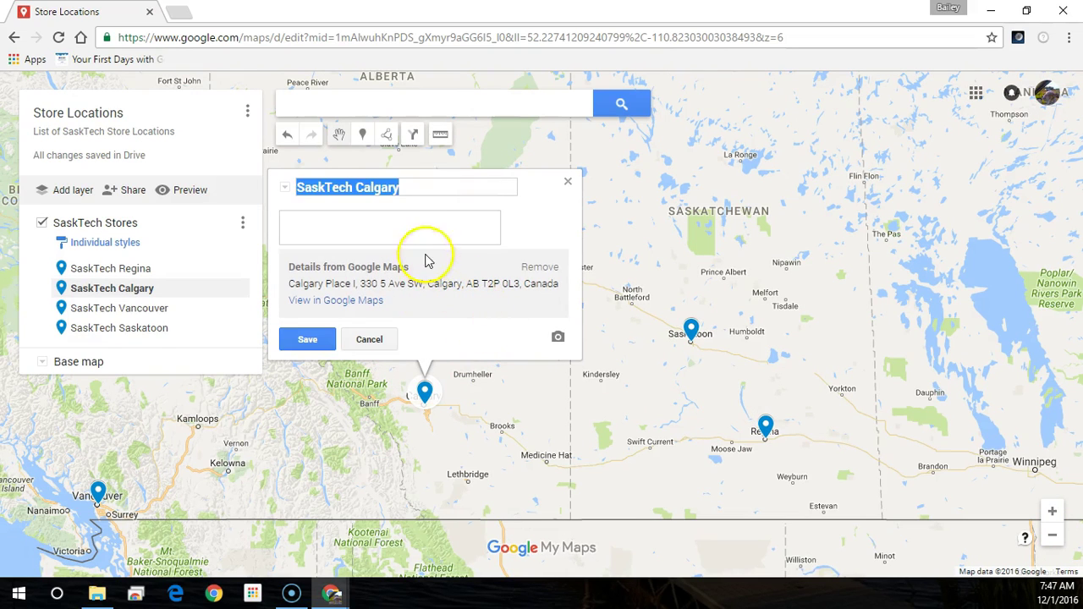
click(418, 229)
text(Domain and Hosting Support)
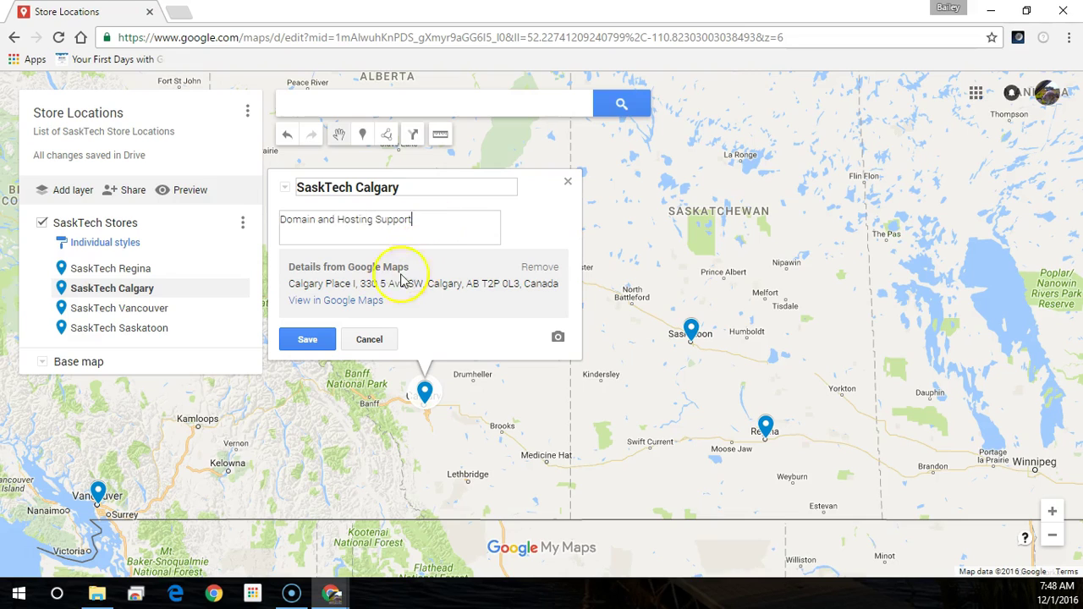
click(308, 339)
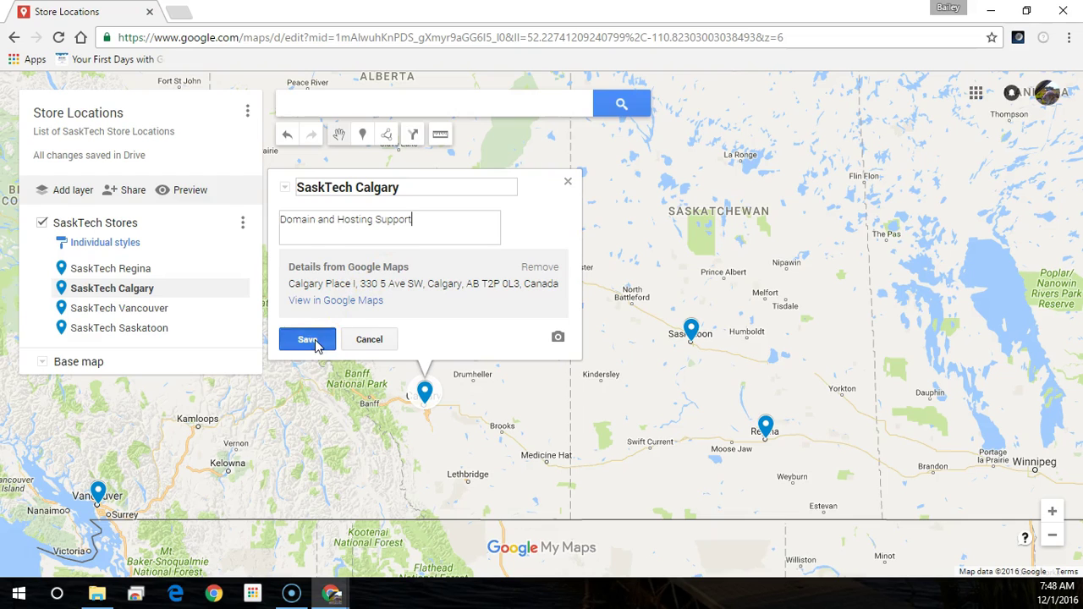
- Add the description "Custom App Data Centre" to the SaskTech Vancouver marker and save it
click(99, 493)
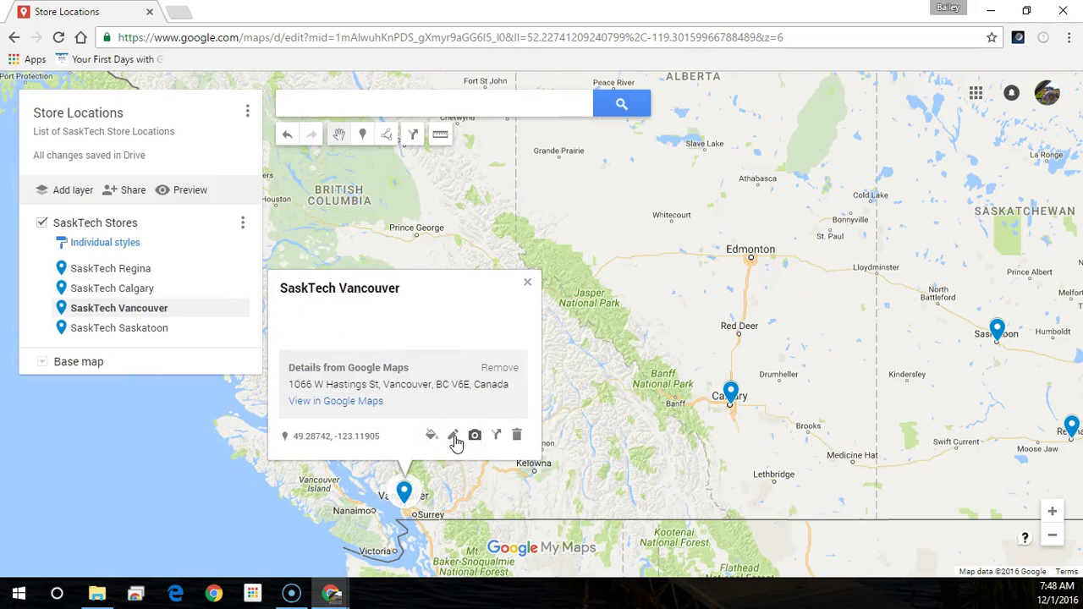
click(454, 437)
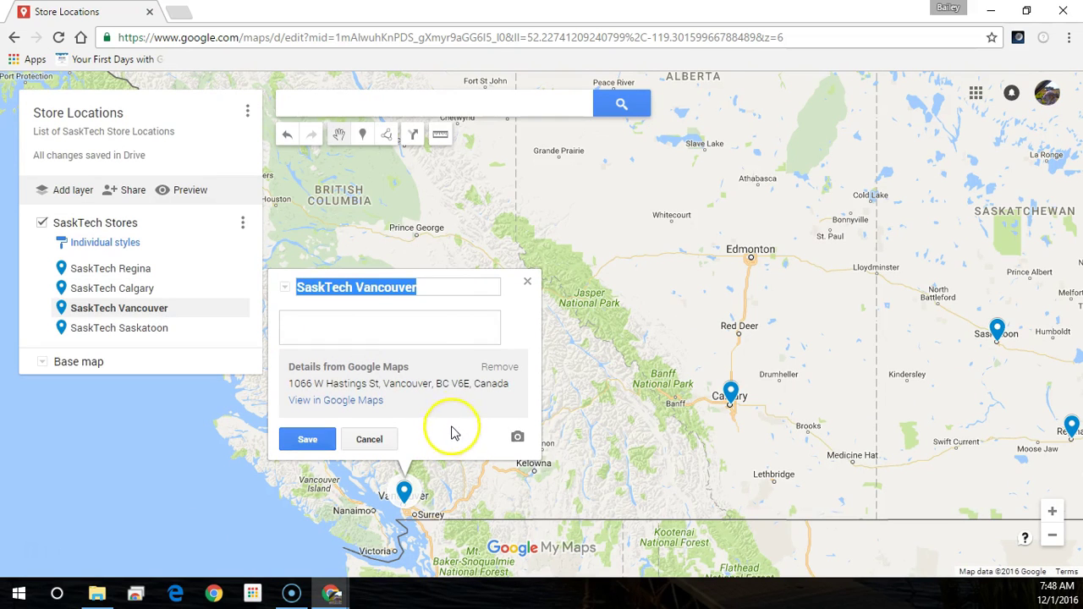
click(381, 333)
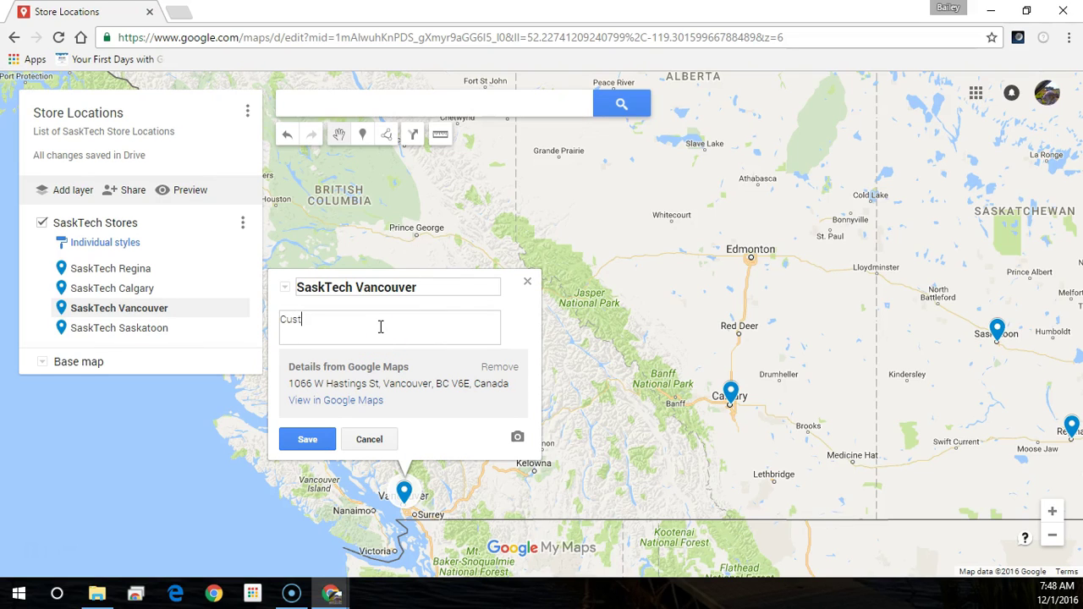
text(Custom App Data Centre)
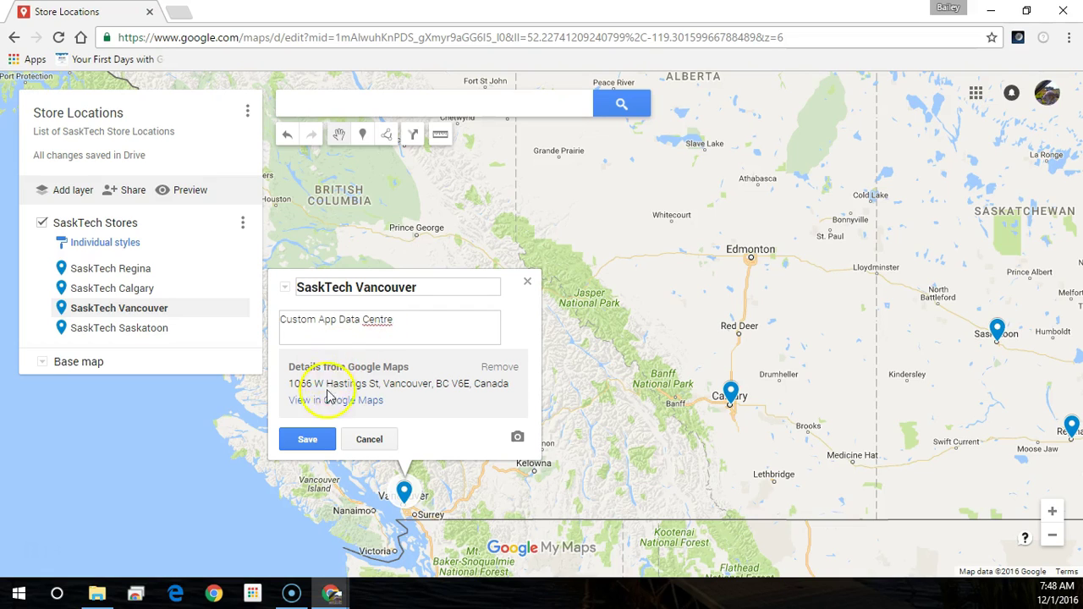
click(322, 443)
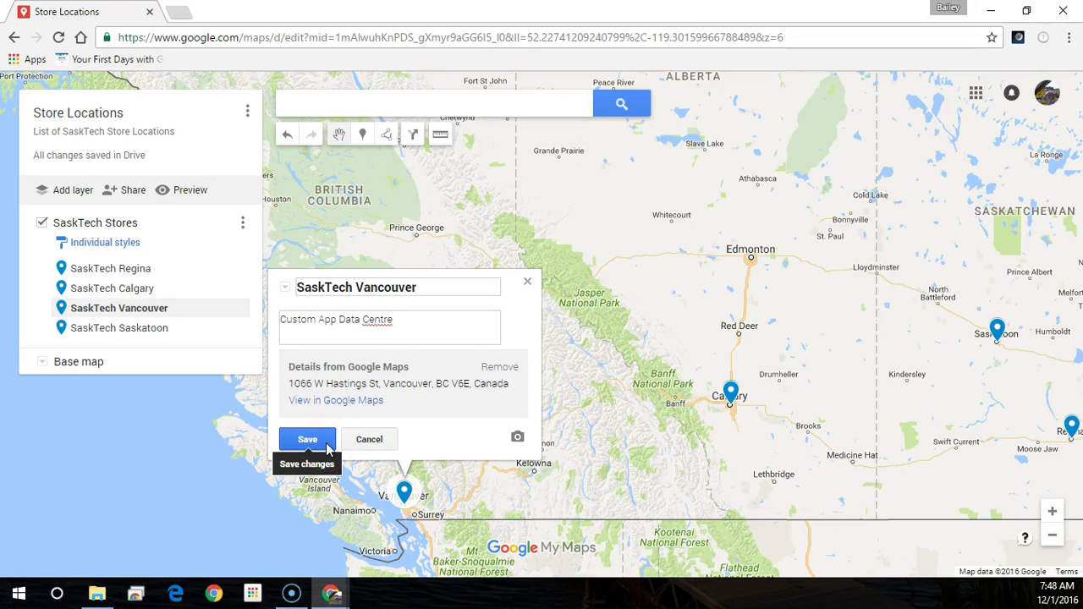
click(326, 445)
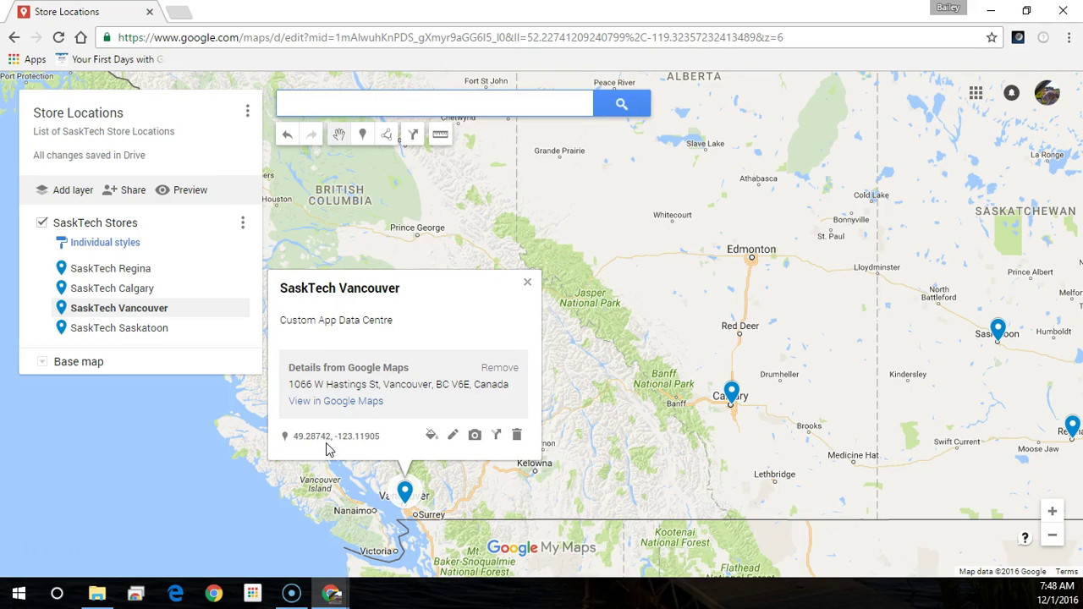
- Locate the streets of central Melville, Saskatchewan, around the intersection of Saskatchewan St and 2 Ave W
drag(902, 439, 857, 443)
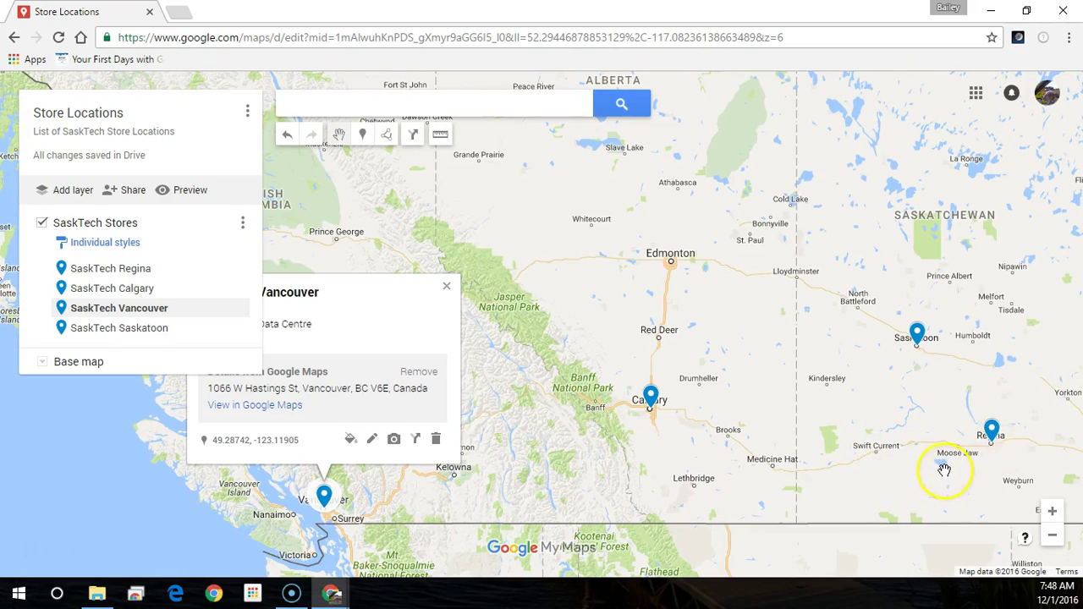
scroll(945, 470, up, 1)
drag(940, 464, 595, 452)
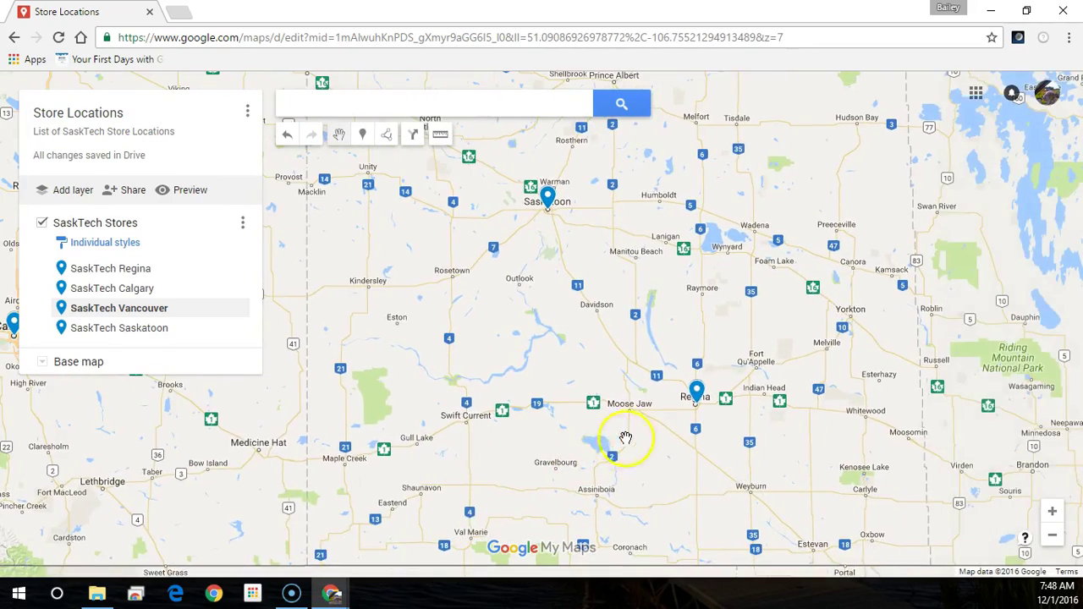
scroll(834, 352, up, 1)
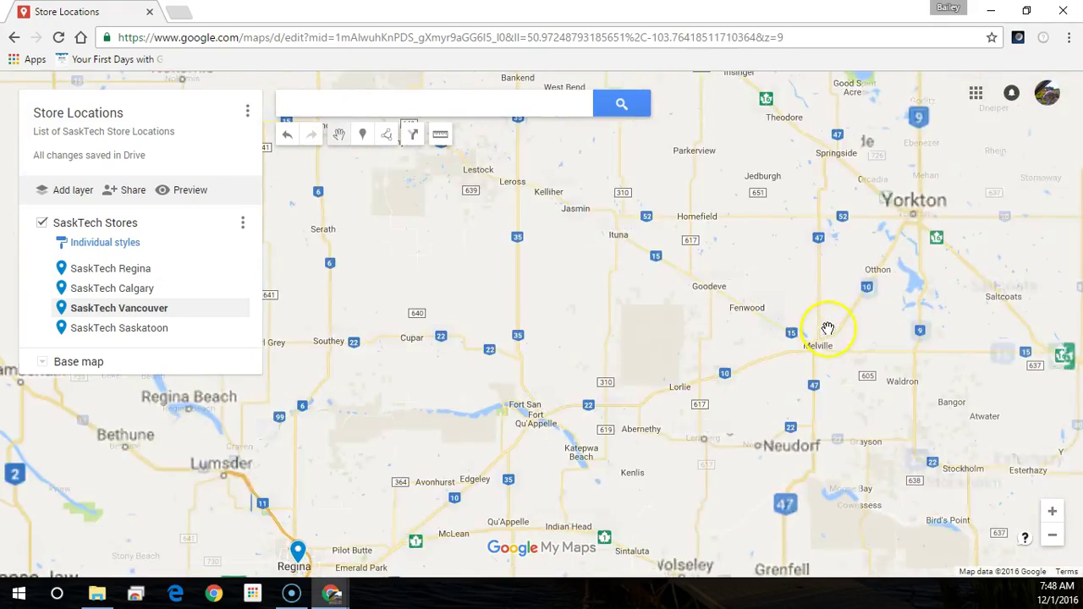
scroll(828, 328, up, 3)
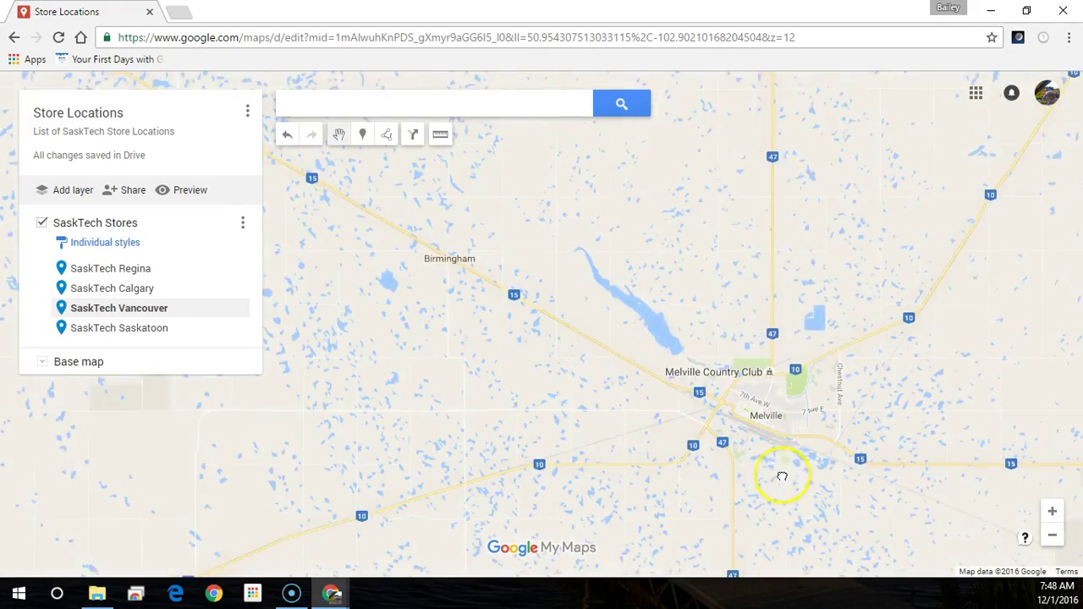
scroll(725, 442, up, 2)
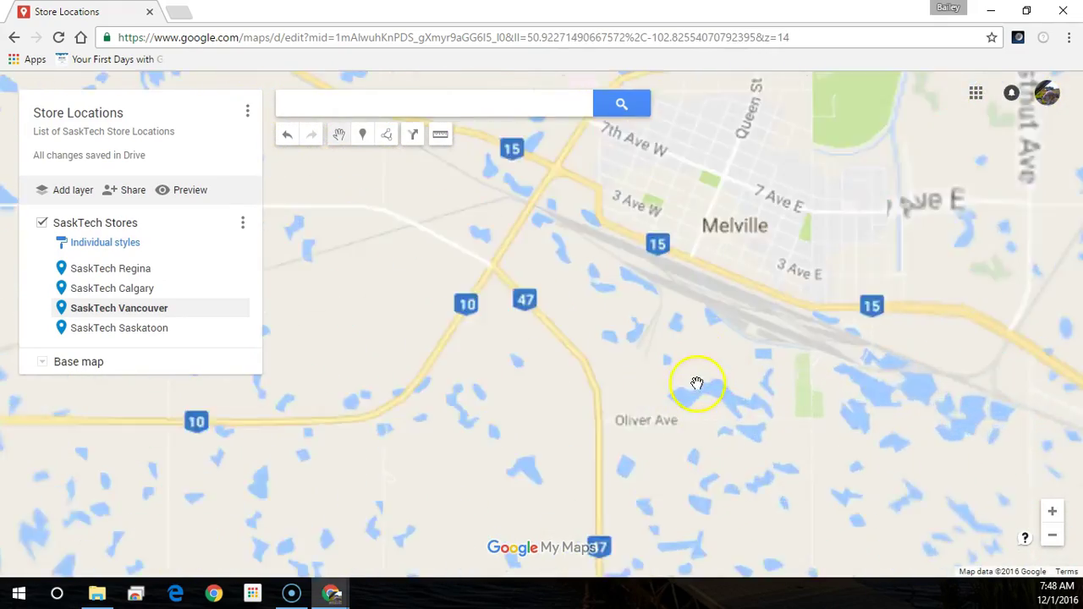
scroll(697, 384, up, 1)
drag(719, 212, 676, 497)
scroll(675, 491, up, 1)
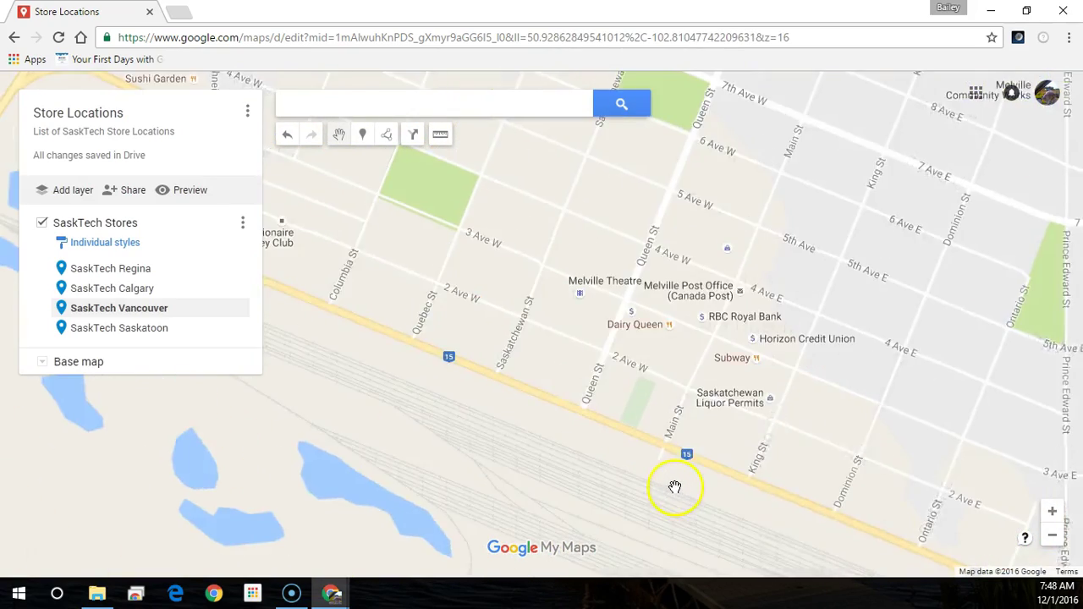
scroll(672, 484, up, 1)
drag(524, 363, 648, 532)
drag(548, 427, 562, 394)
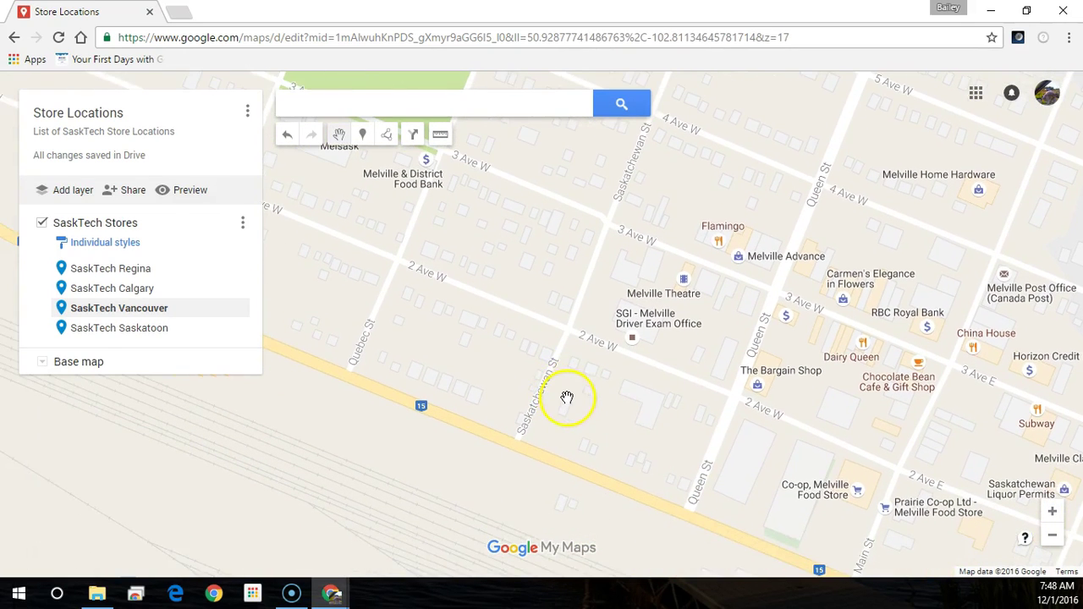
scroll(561, 394, up, 1)
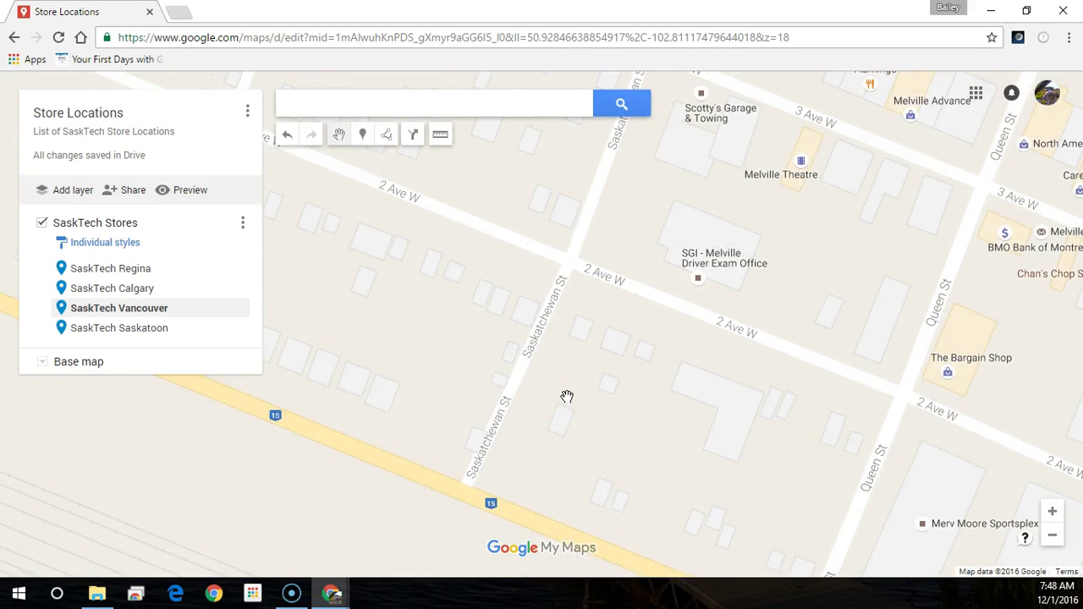
click(573, 390)
click(587, 368)
click(322, 286)
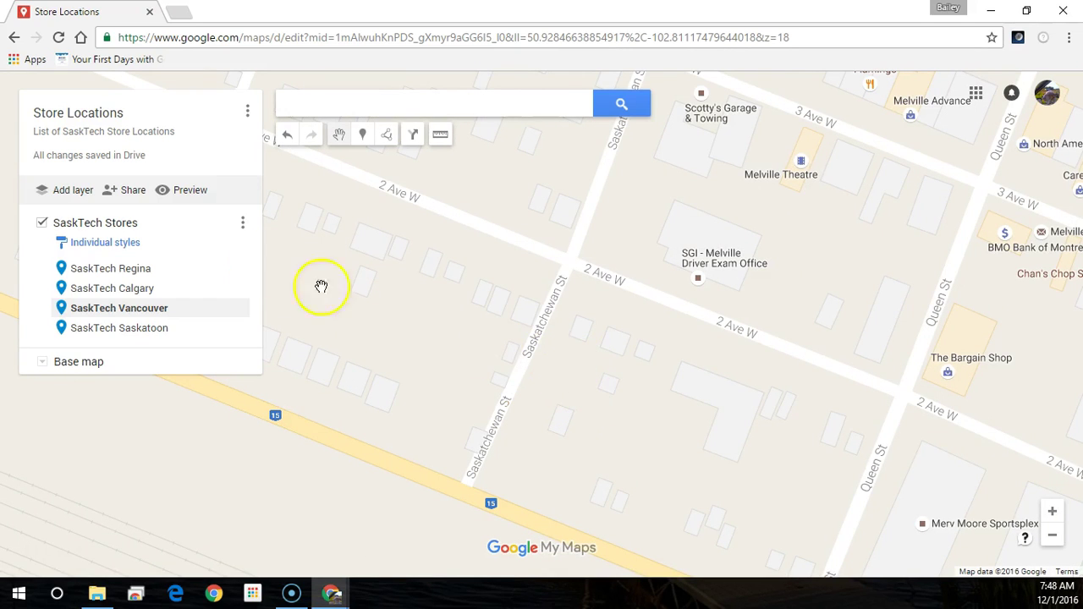
- Draw a closed shape around the Melville block bounded by 2 Ave W, Queen St, Highway 15 and Saskatchewan St
click(389, 139)
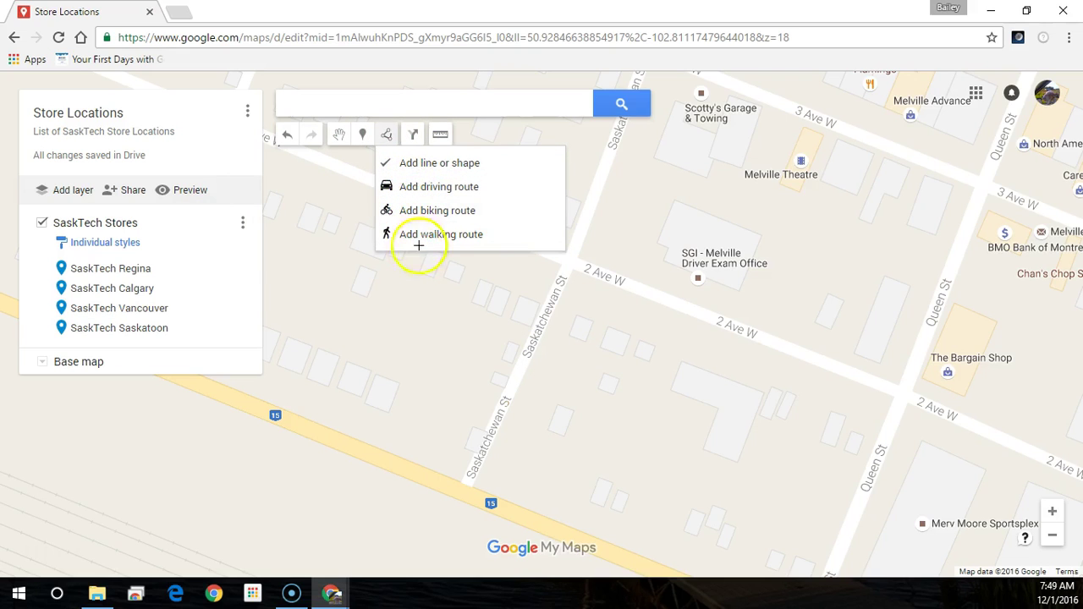
click(437, 174)
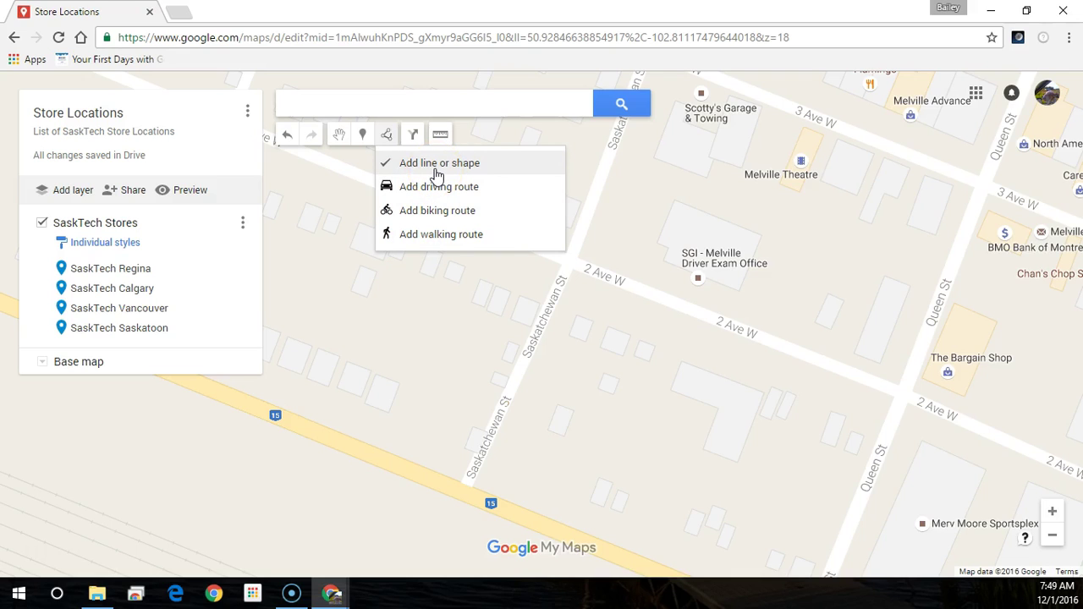
click(437, 172)
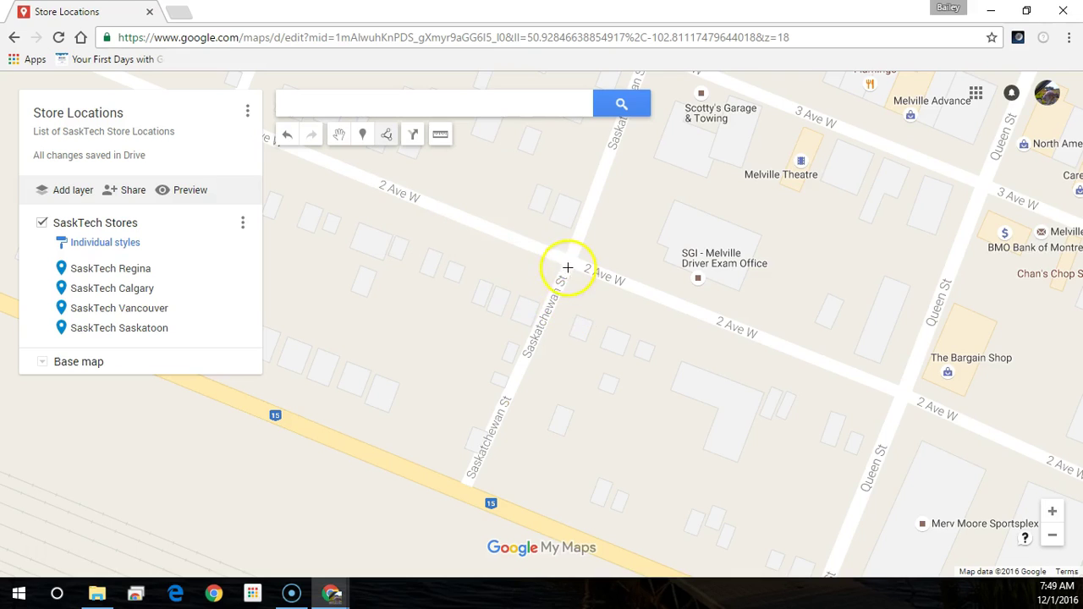
click(575, 263)
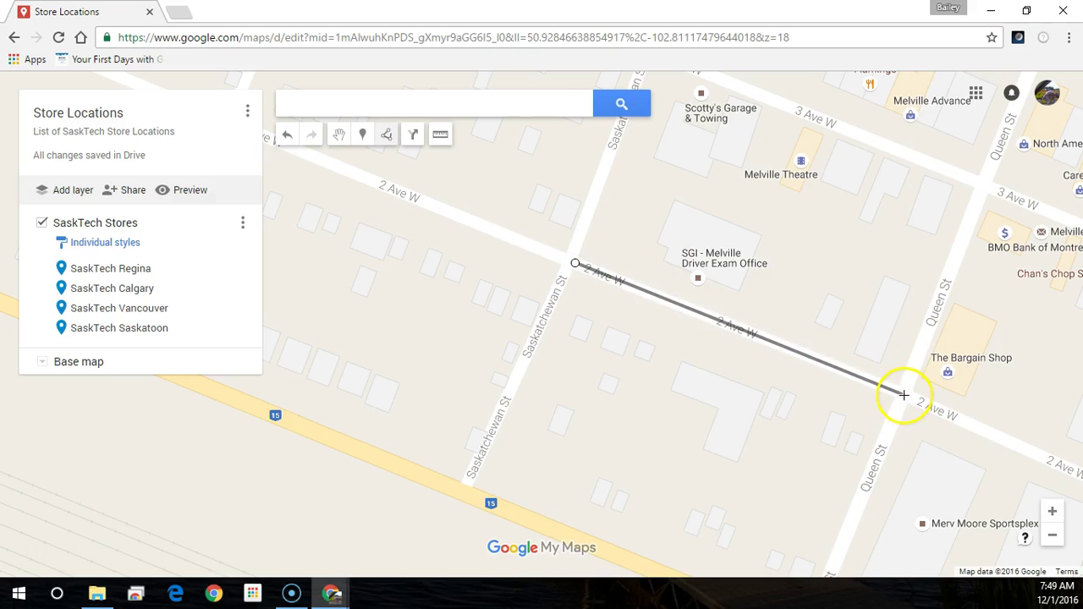
click(903, 396)
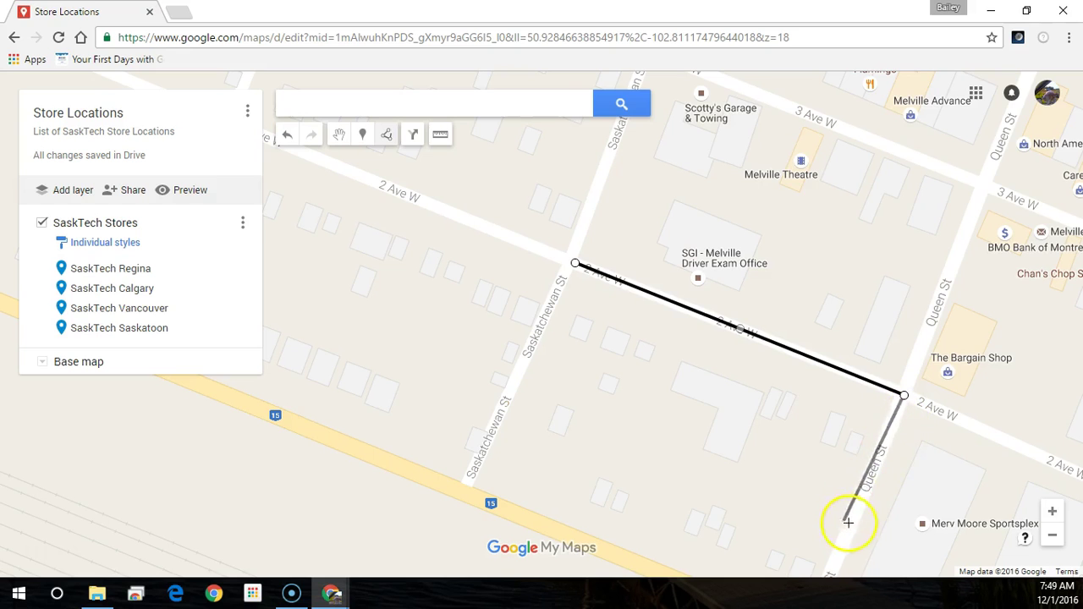
scroll(852, 526, down, 1)
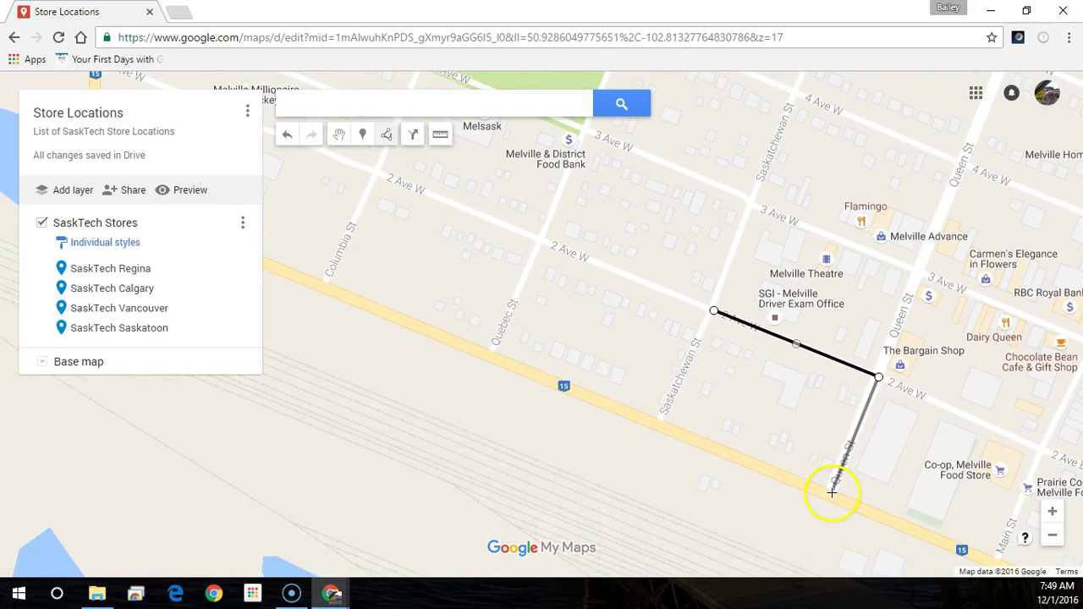
click(832, 492)
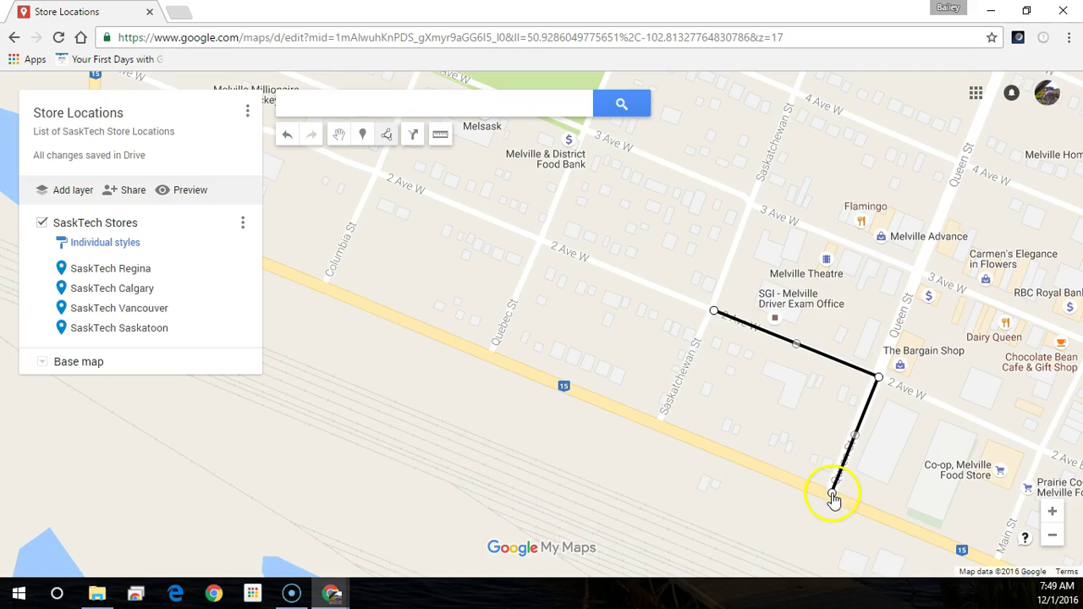
click(658, 424)
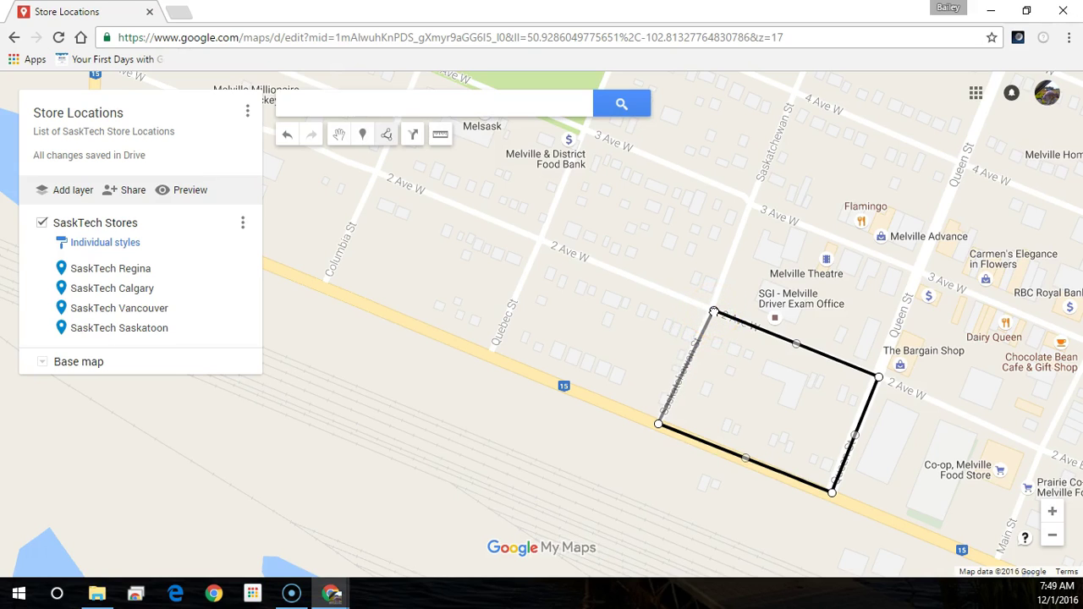
click(713, 312)
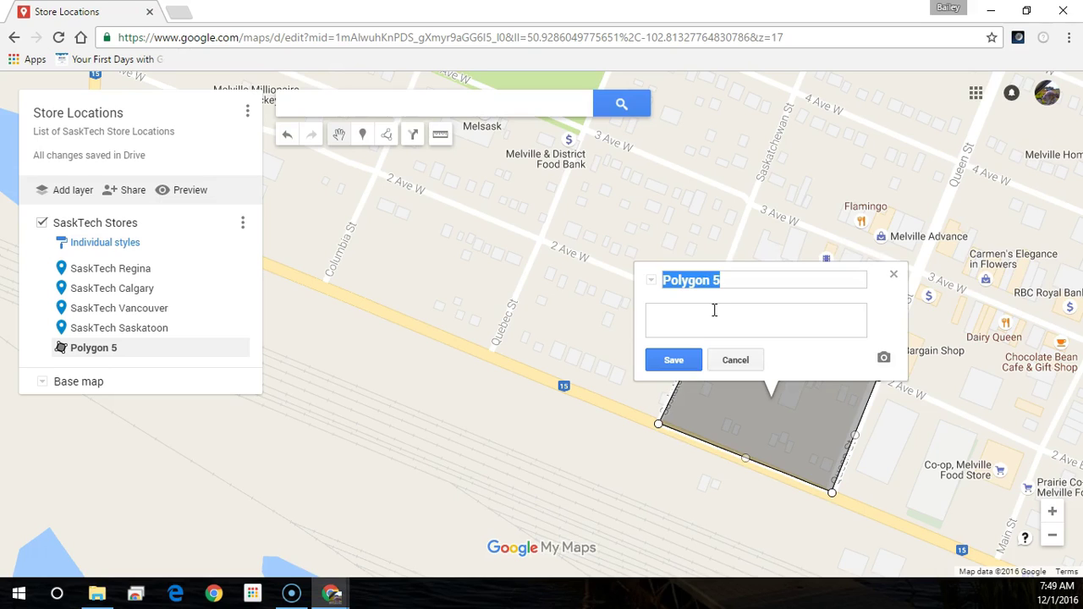
- Name the new shape Beta Testing Area and save it without a description
text(Beta Testing Area)
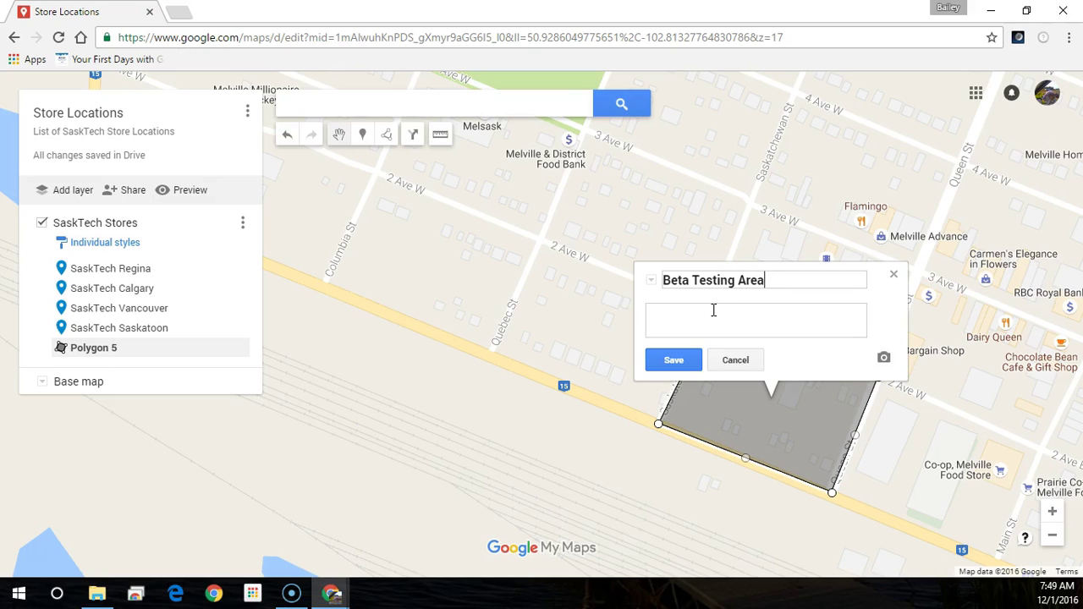
click(718, 310)
click(677, 362)
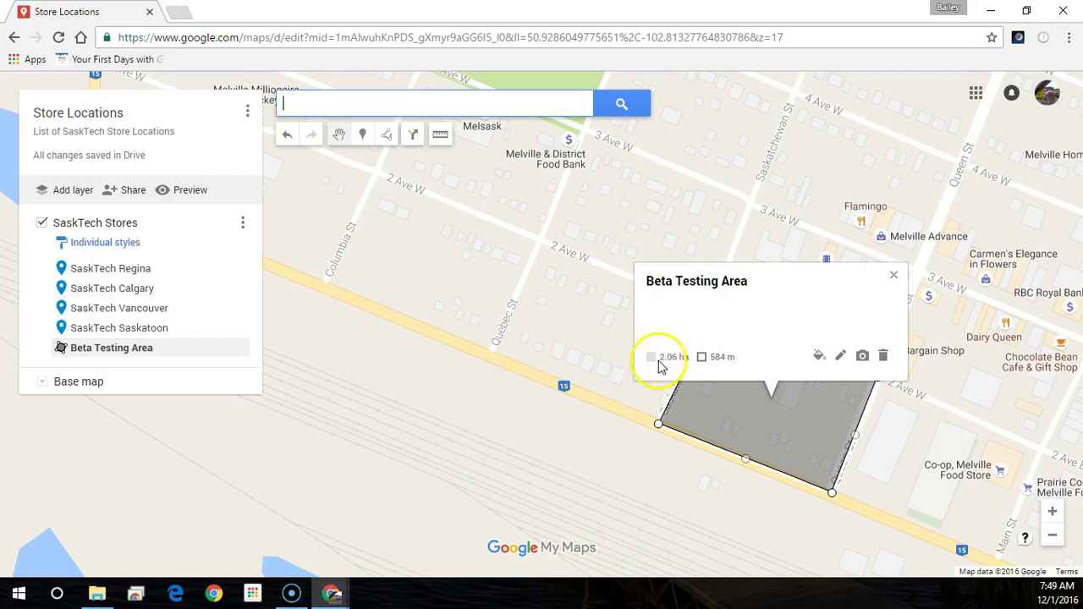
- Colour the Beta Testing Area shape dark pink, RGB (194, 24, 91), and close its details
click(820, 356)
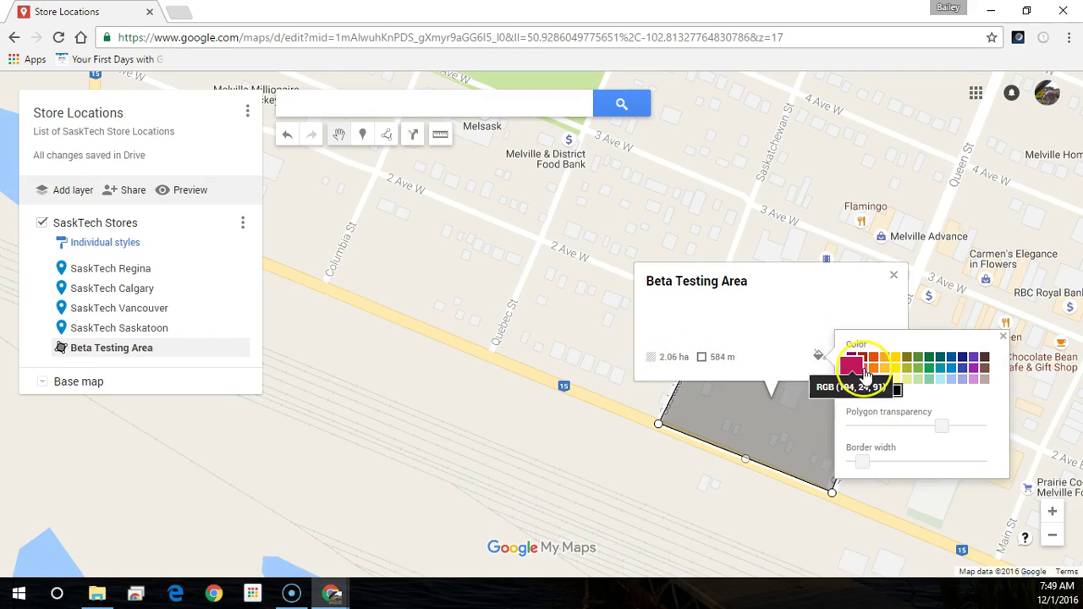
click(862, 373)
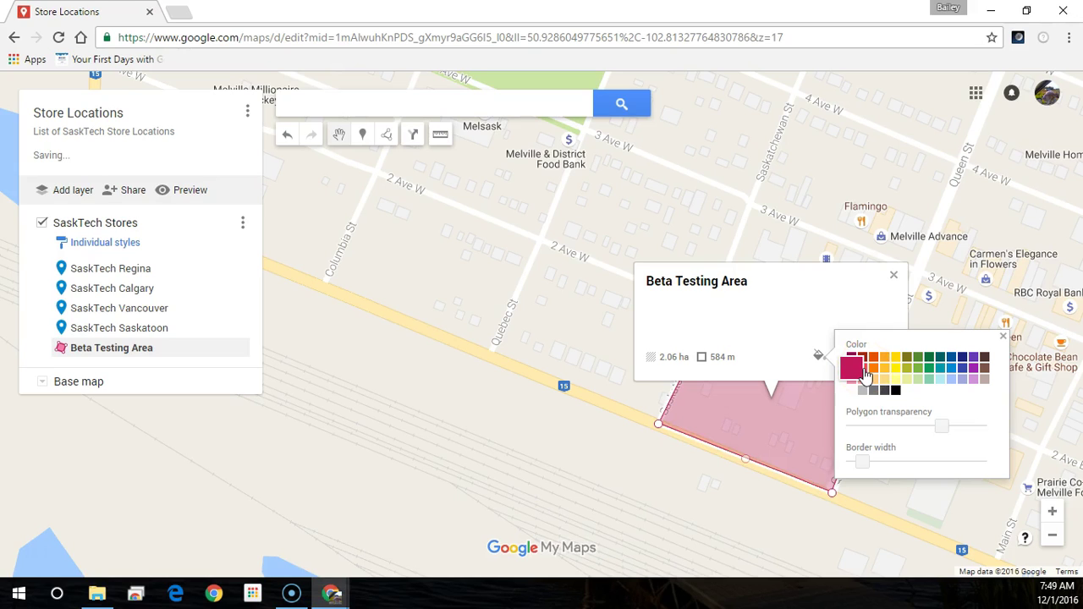
click(1004, 337)
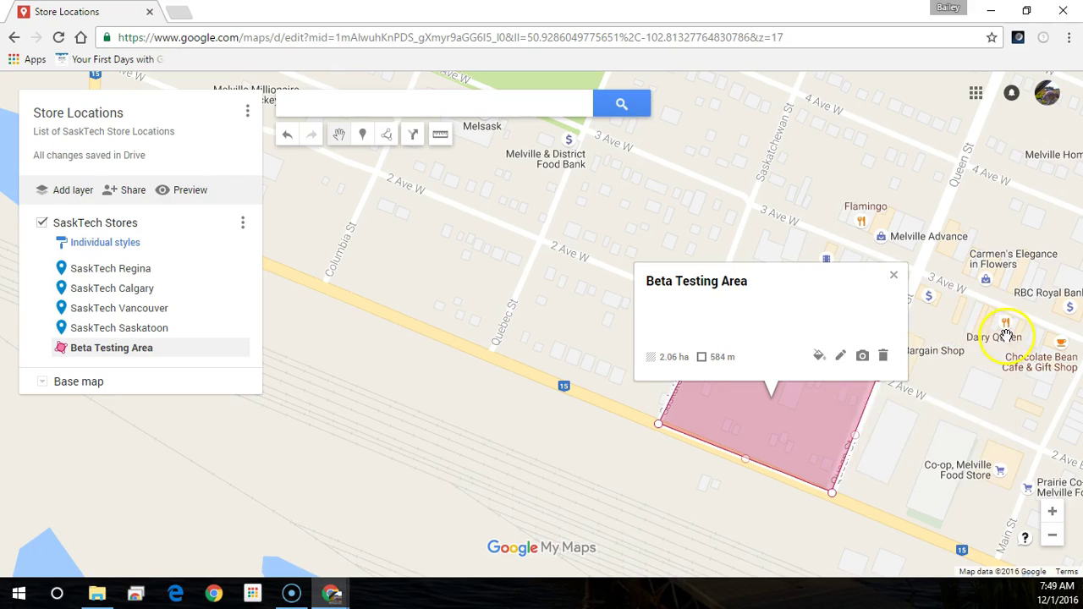
click(895, 278)
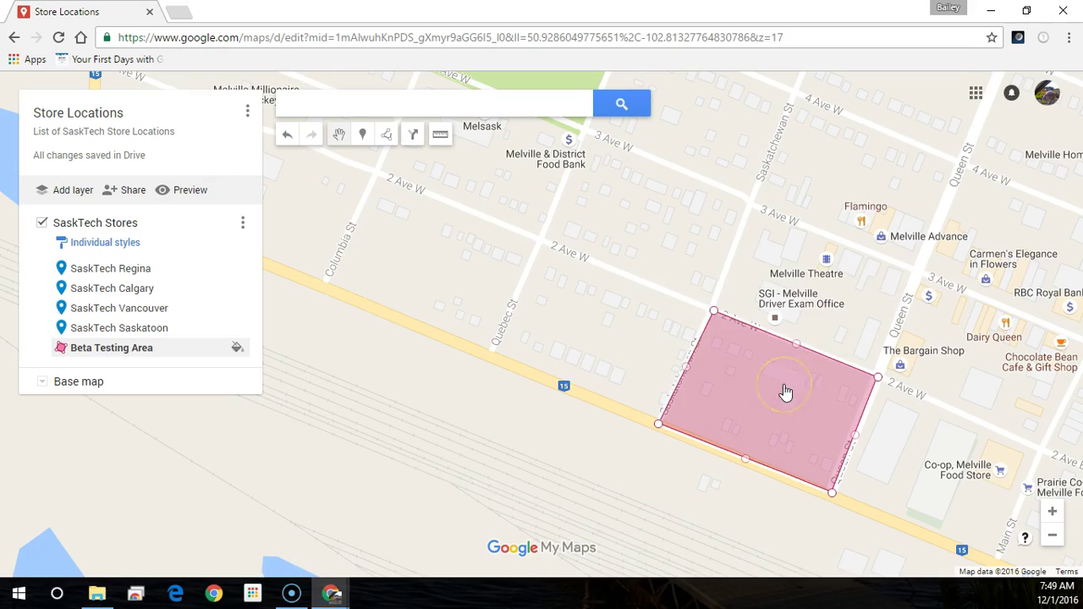
- View the SaskTech store markers across western Canada in relation to Melville
scroll(786, 392, down, 4)
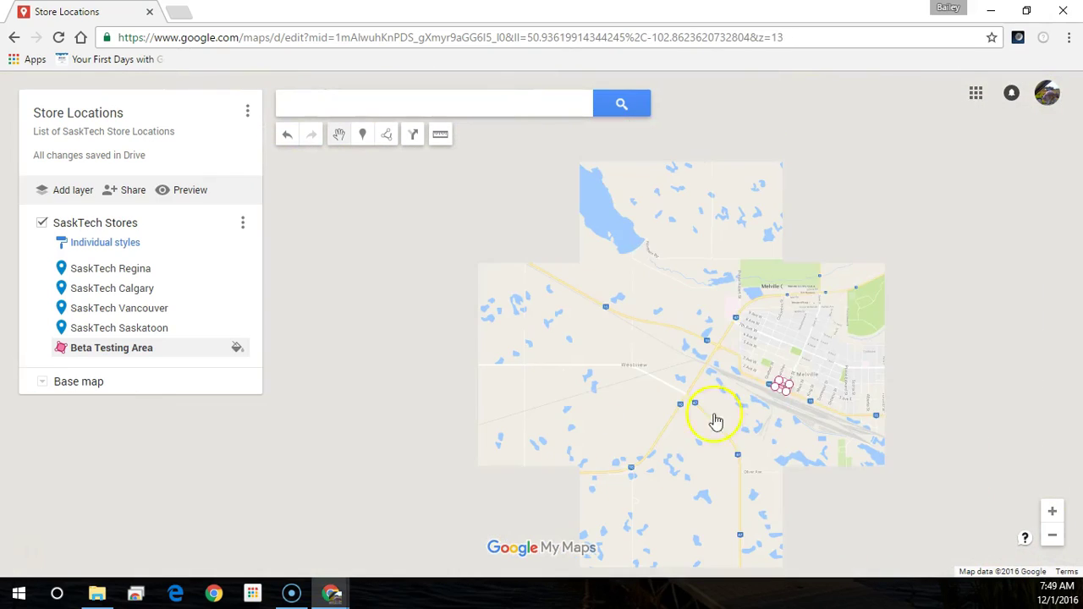
scroll(649, 430, down, 1)
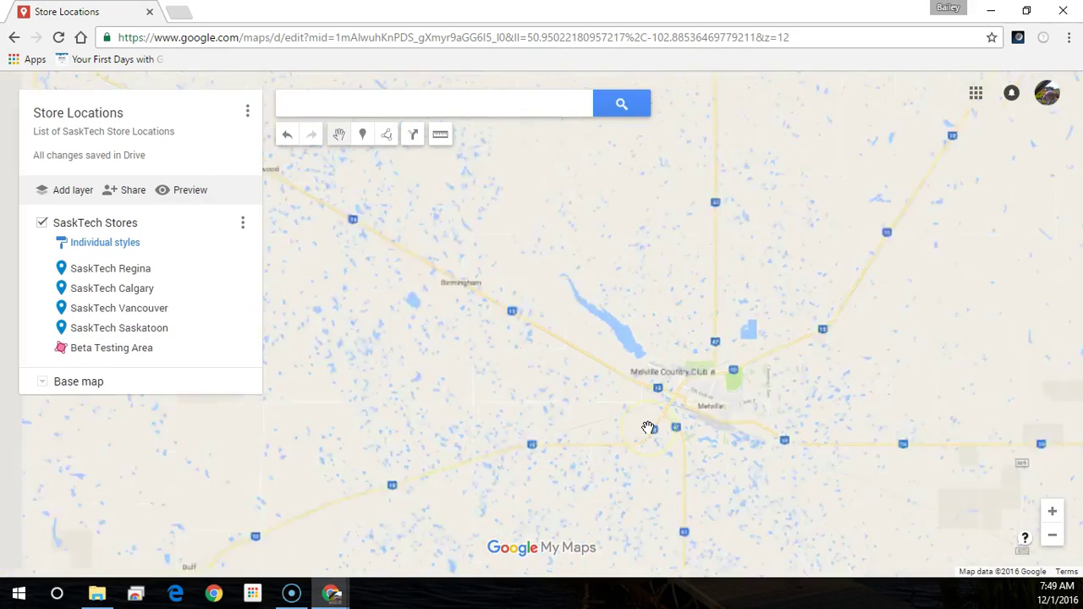
scroll(648, 428, down, 4)
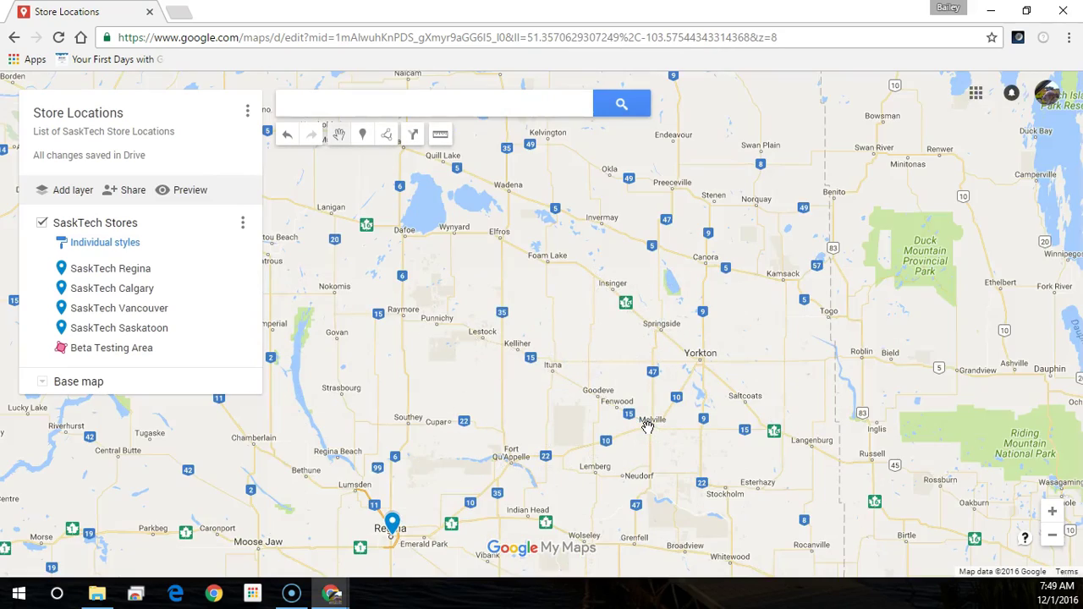
scroll(648, 428, down, 1)
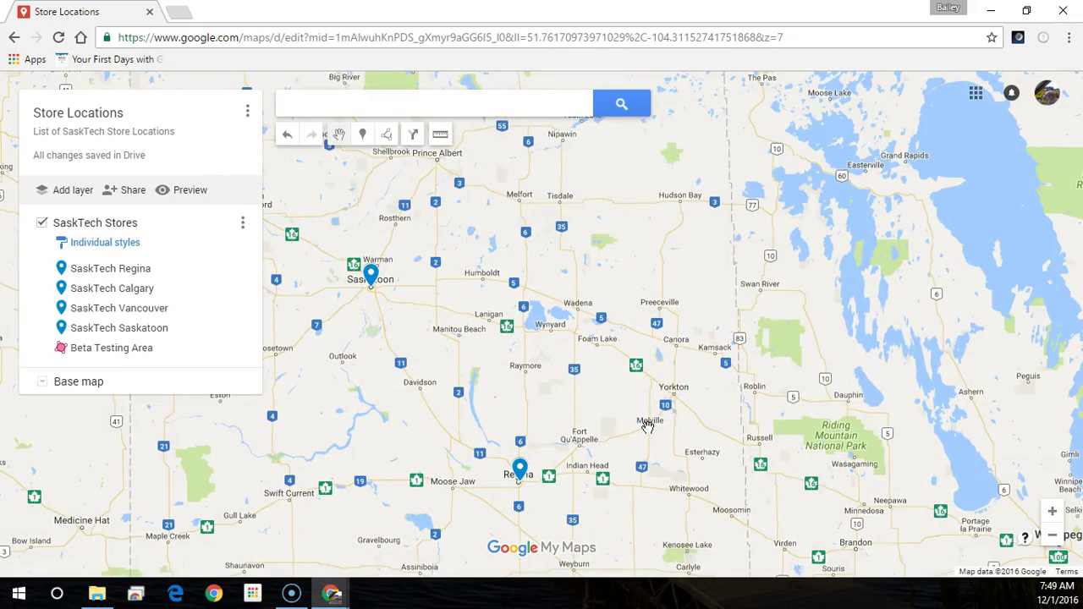
scroll(649, 427, down, 2)
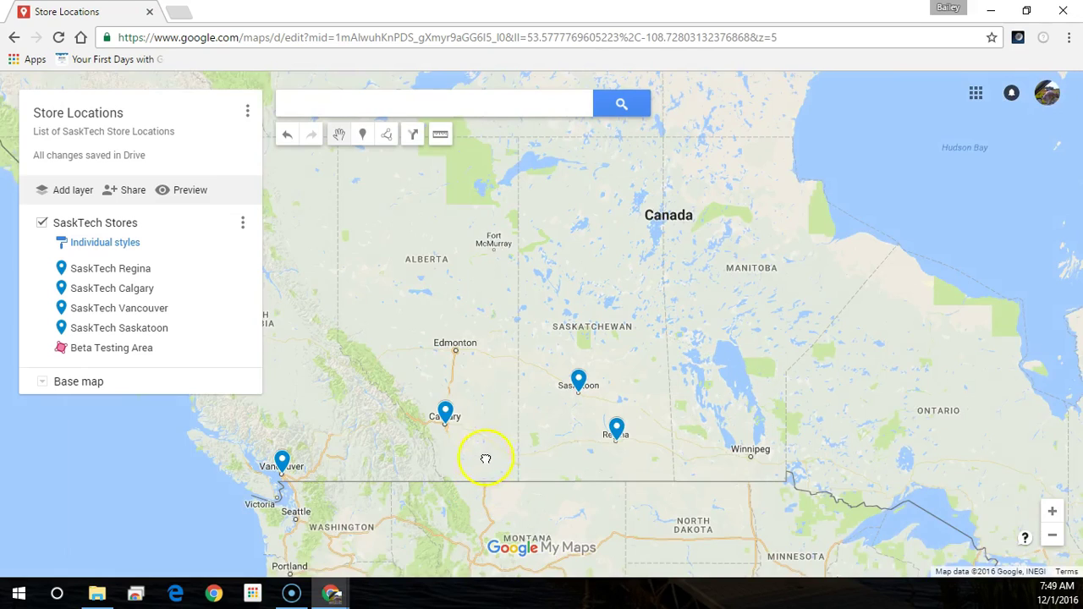
mouse_move(489, 457)
mouse_down()
mouse_move(532, 448)
mouse_move(481, 449)
mouse_up()
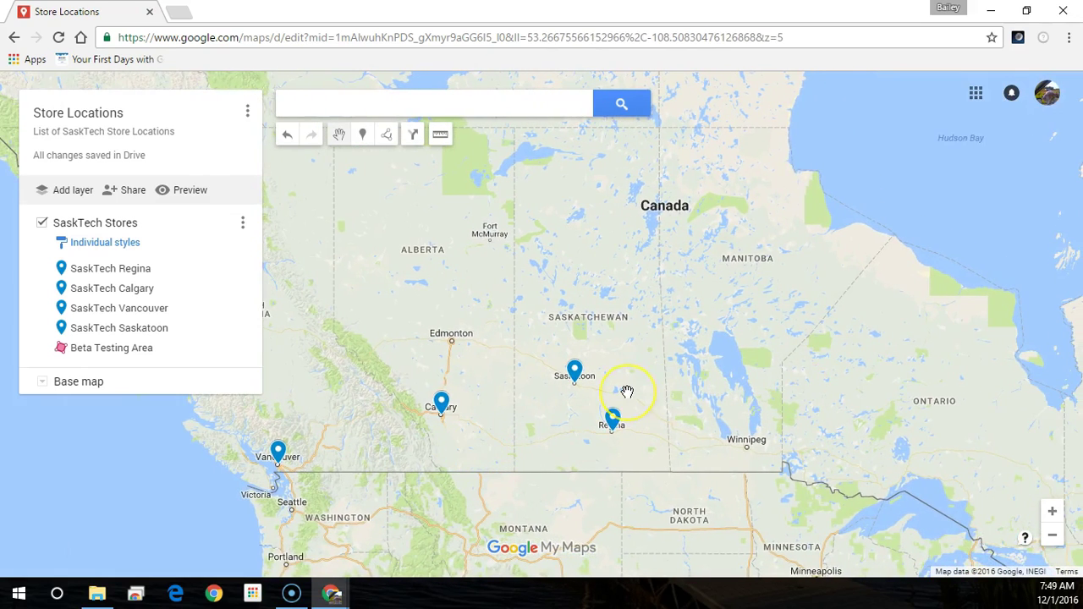
scroll(627, 392, up, 4)
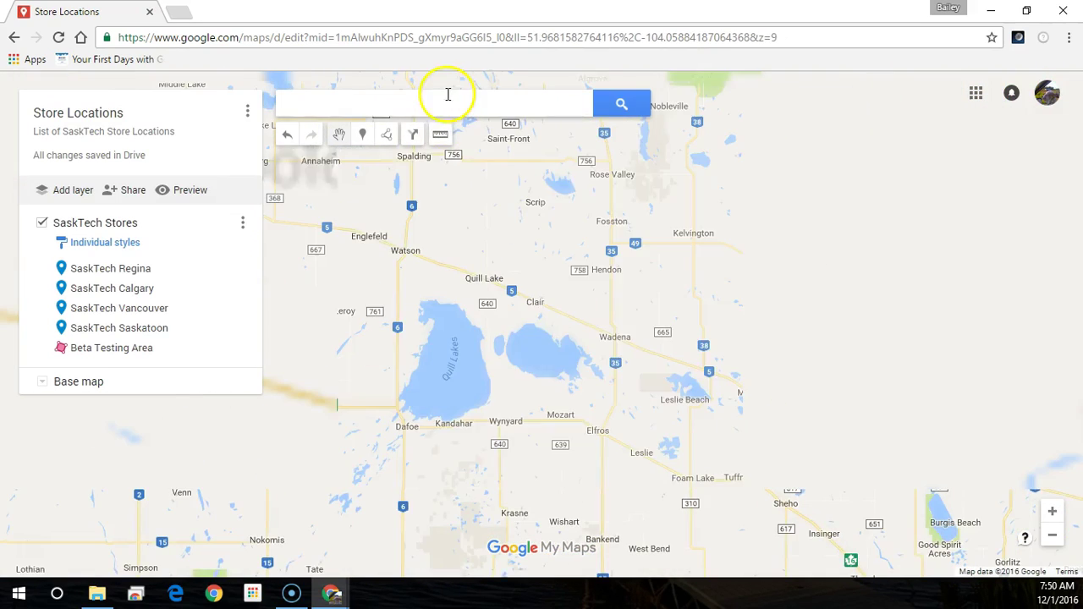
- Trace a driving route on the map from Melville to the SaskTech Regina marker
click(390, 134)
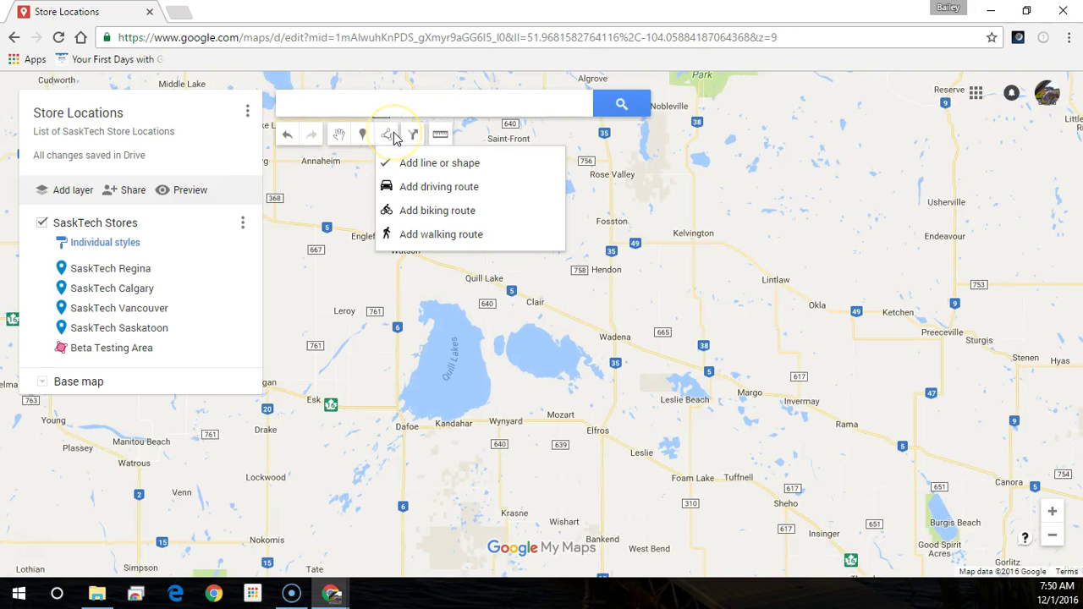
click(383, 102)
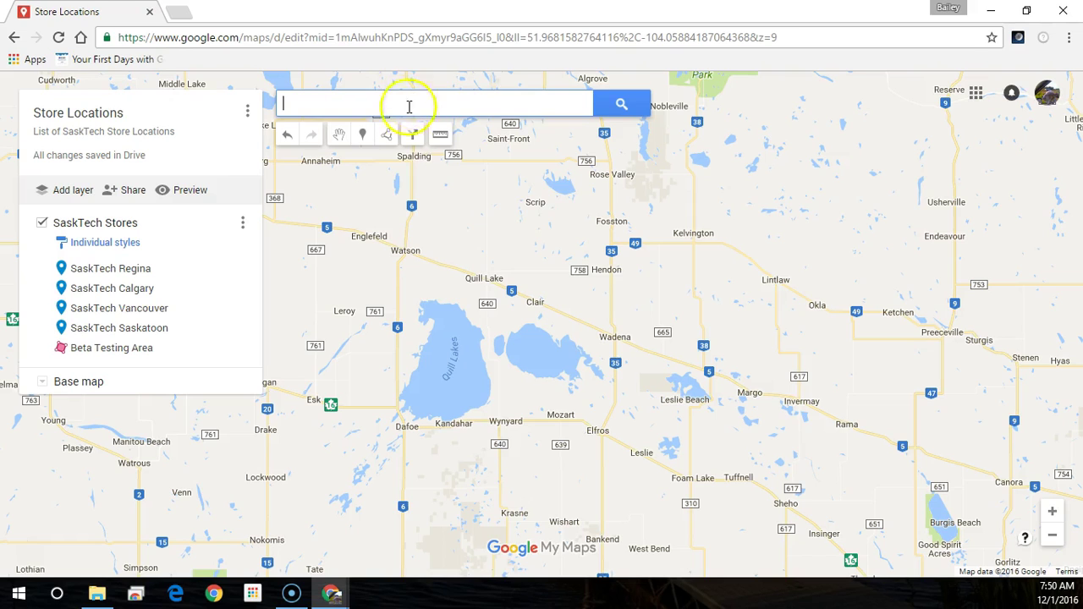
click(387, 135)
click(403, 187)
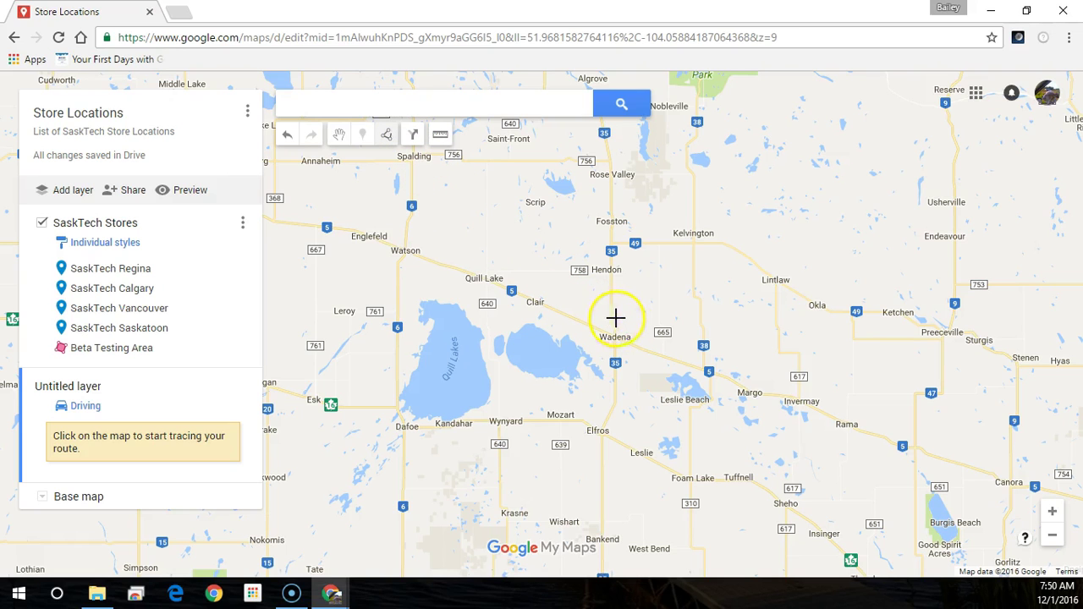
scroll(633, 327, down, 1)
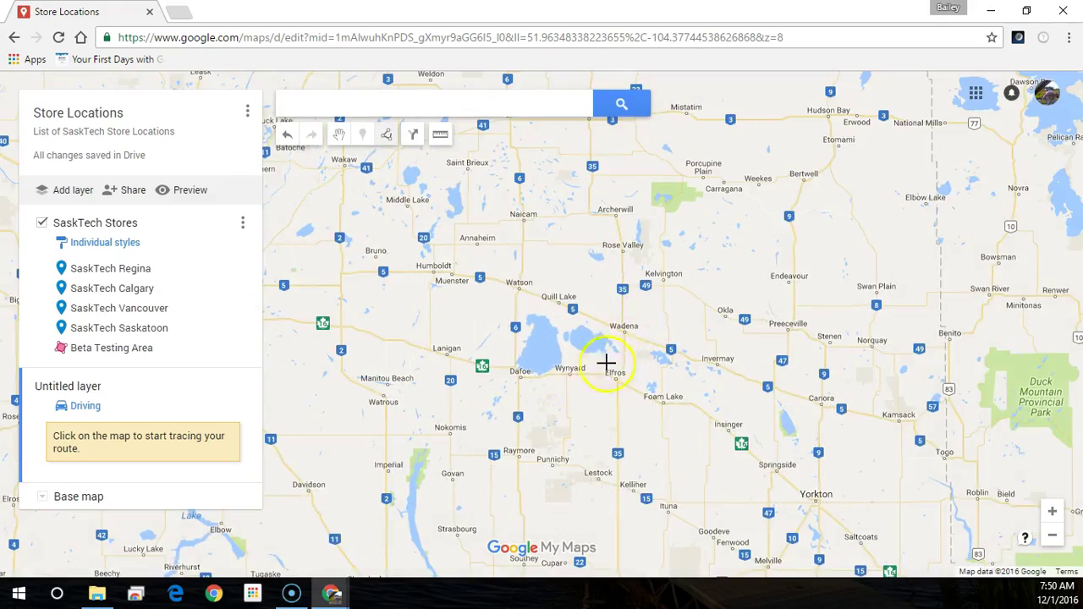
scroll(554, 398, down, 1)
scroll(554, 399, down, 2)
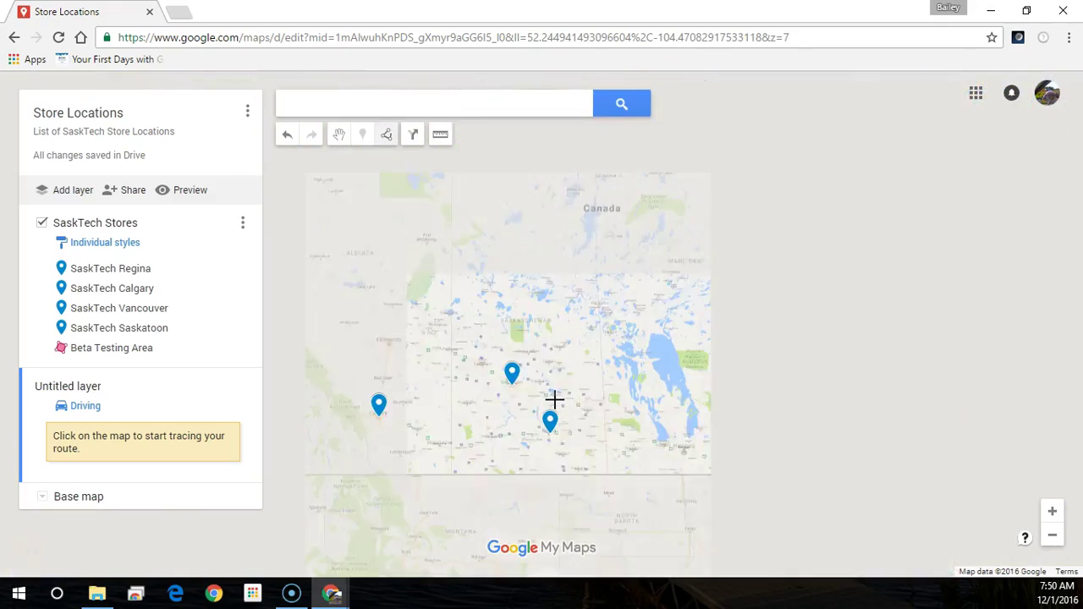
scroll(554, 399, up, 1)
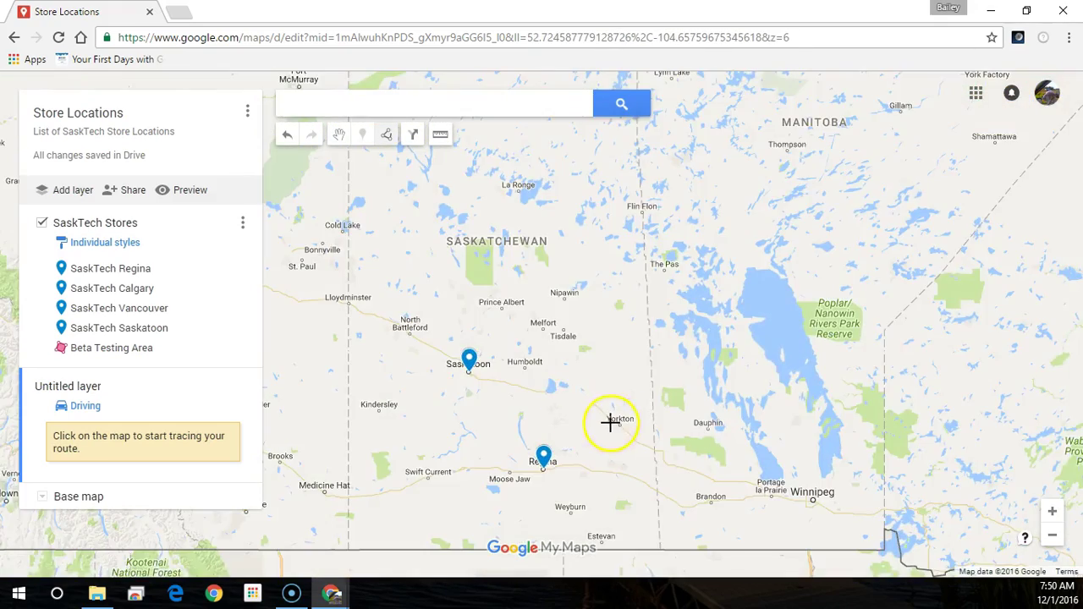
scroll(609, 421, up, 1)
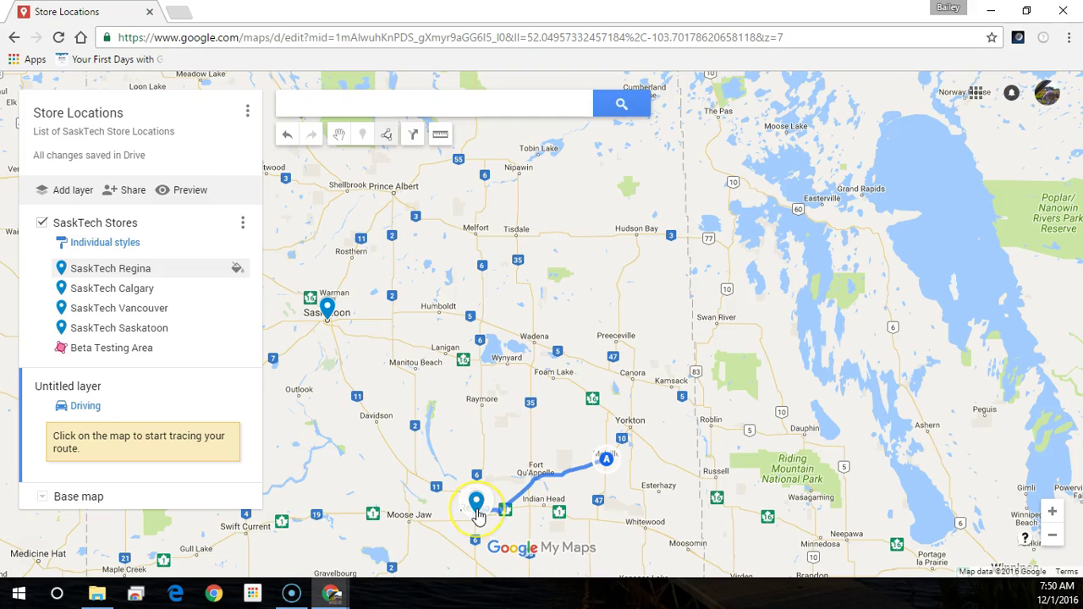
click(476, 508)
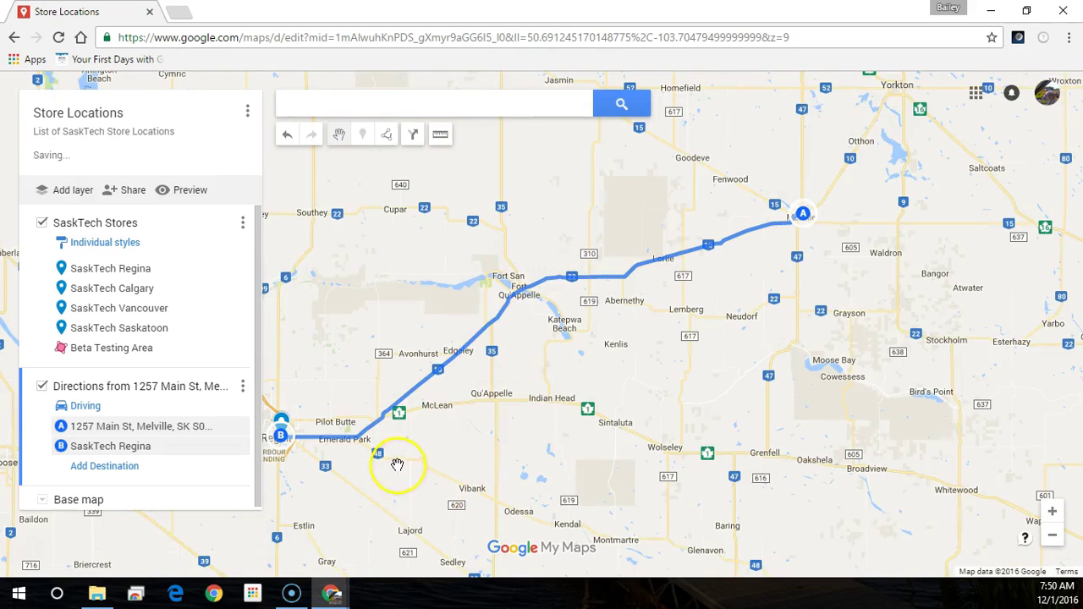
- Inspect the SaskTech Saskatoon marker's details and close them
drag(454, 476, 689, 508)
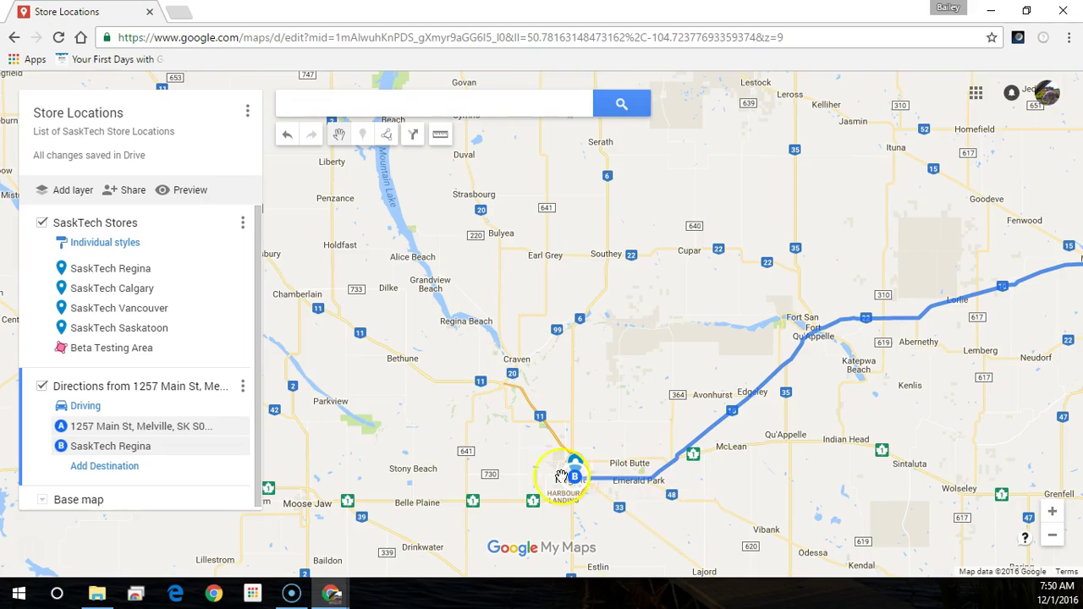
drag(448, 416, 533, 408)
scroll(534, 408, down, 2)
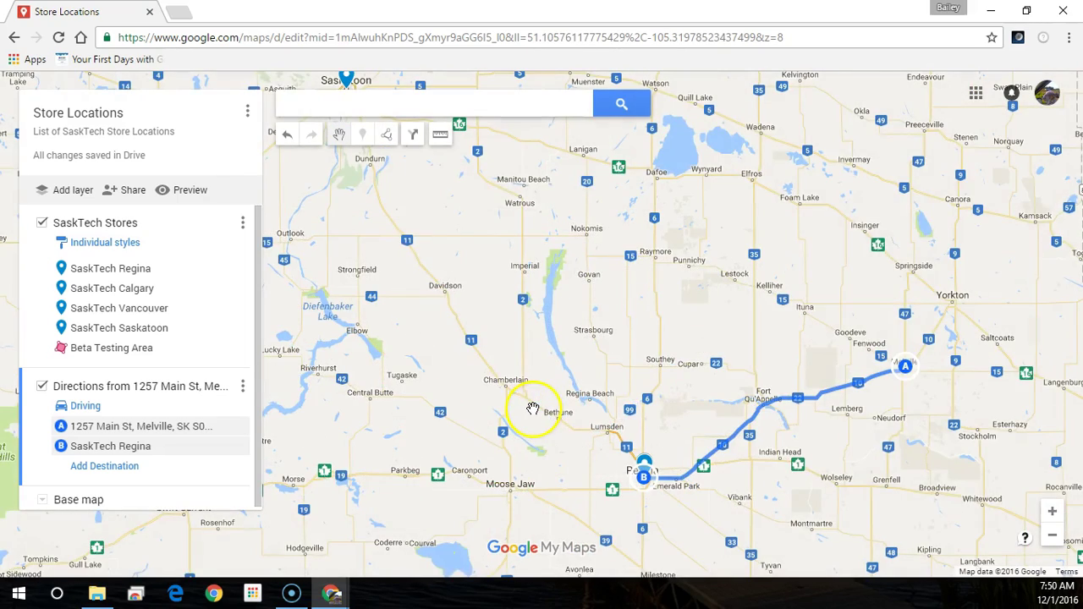
scroll(534, 408, down, 1)
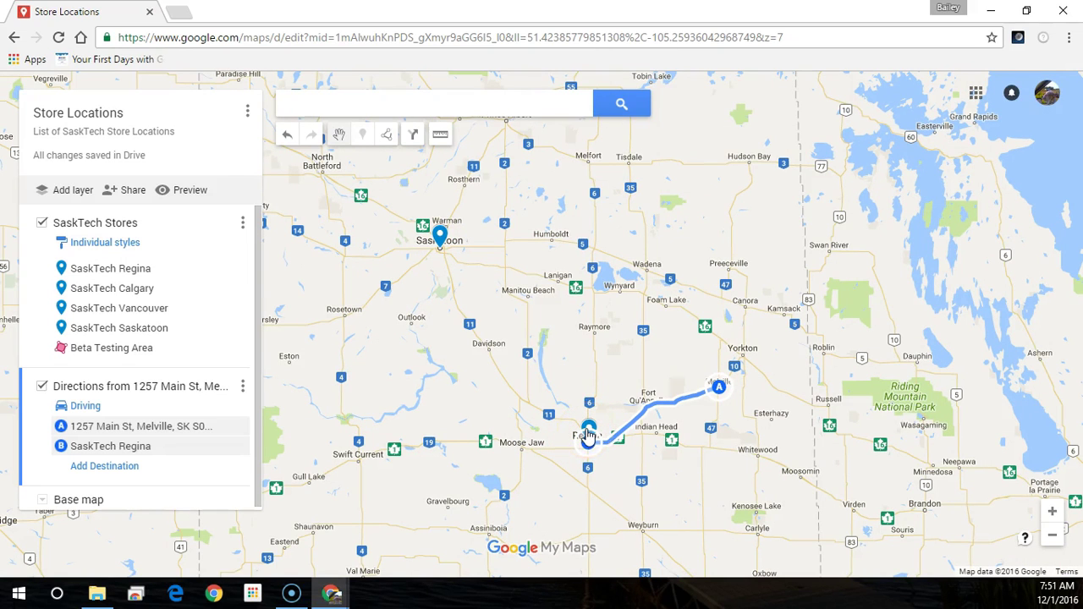
click(441, 241)
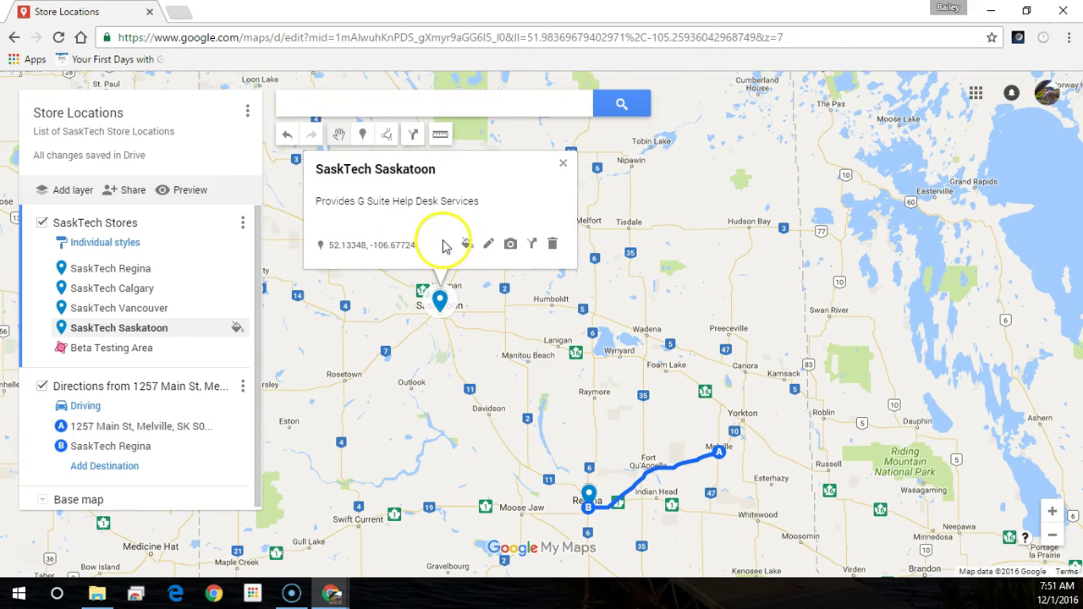
click(592, 499)
click(545, 496)
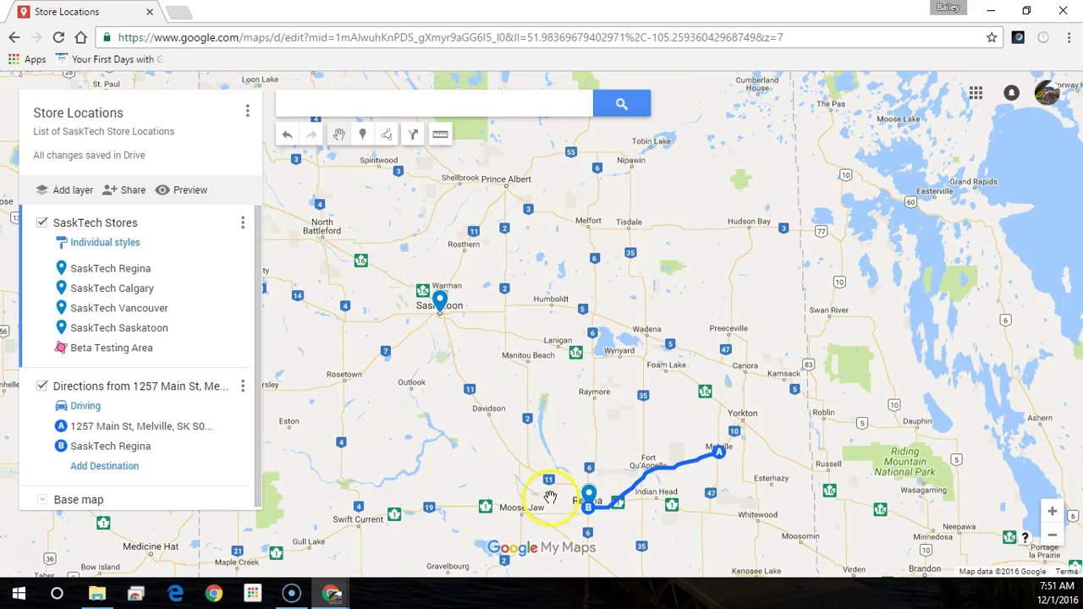
- Add a second driving directions layer with SaskTech Regina as both starting point and destination
click(414, 138)
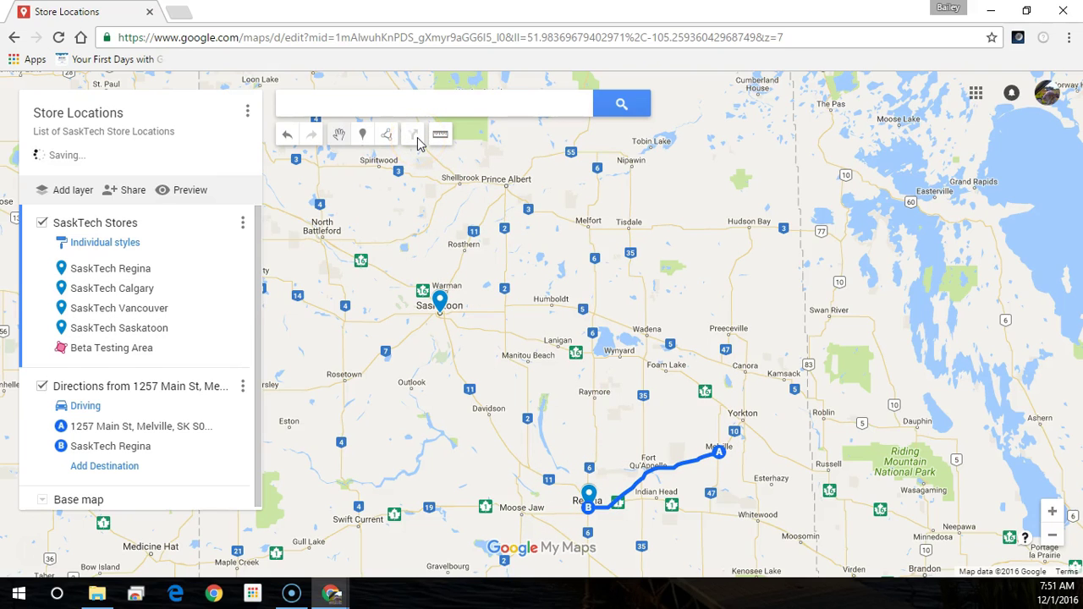
click(387, 138)
click(415, 138)
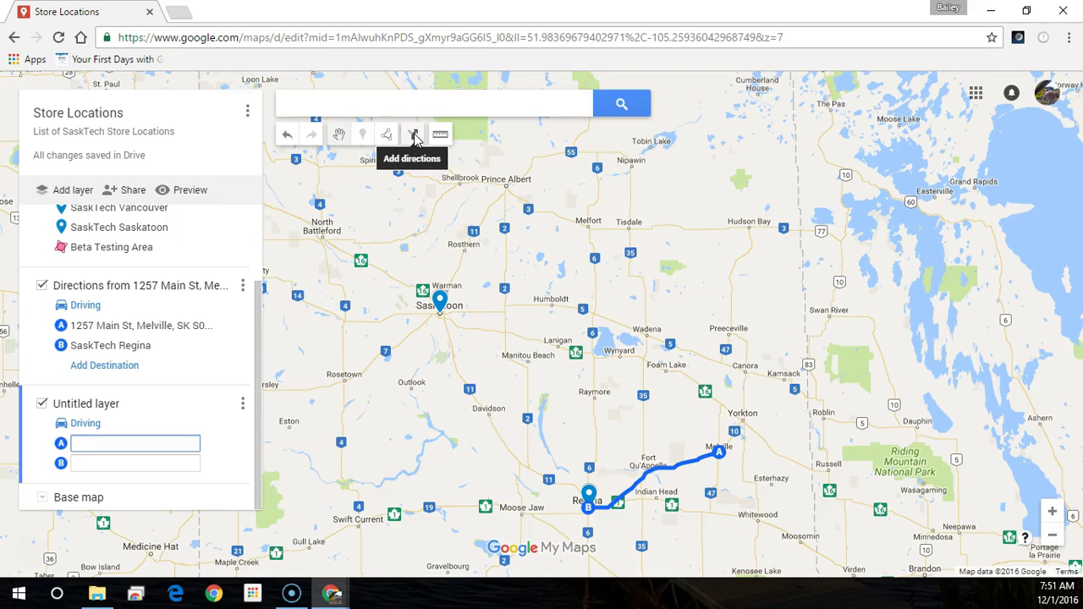
click(590, 499)
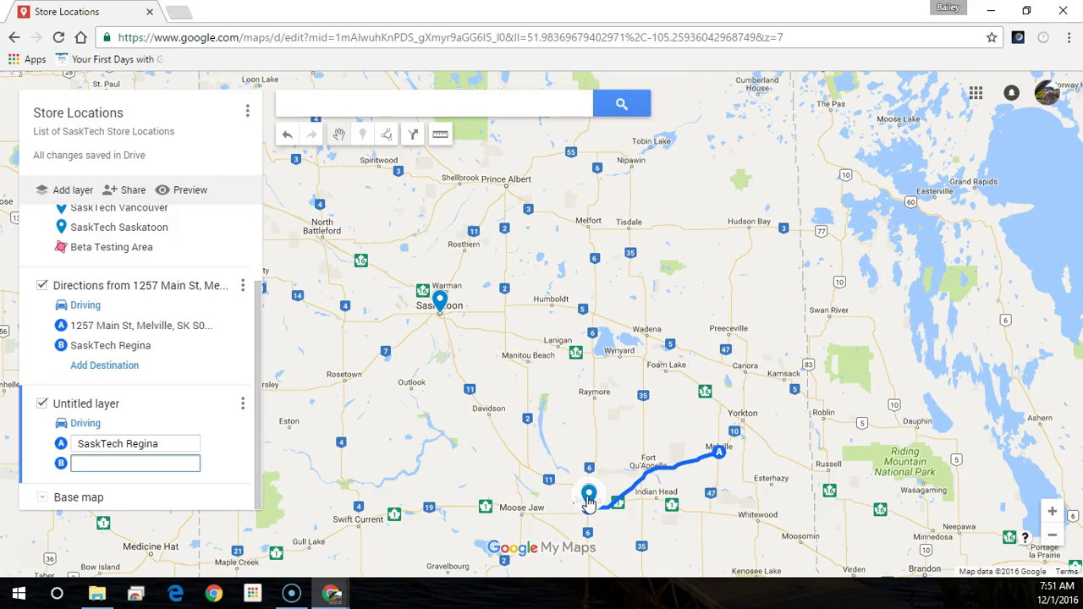
click(590, 499)
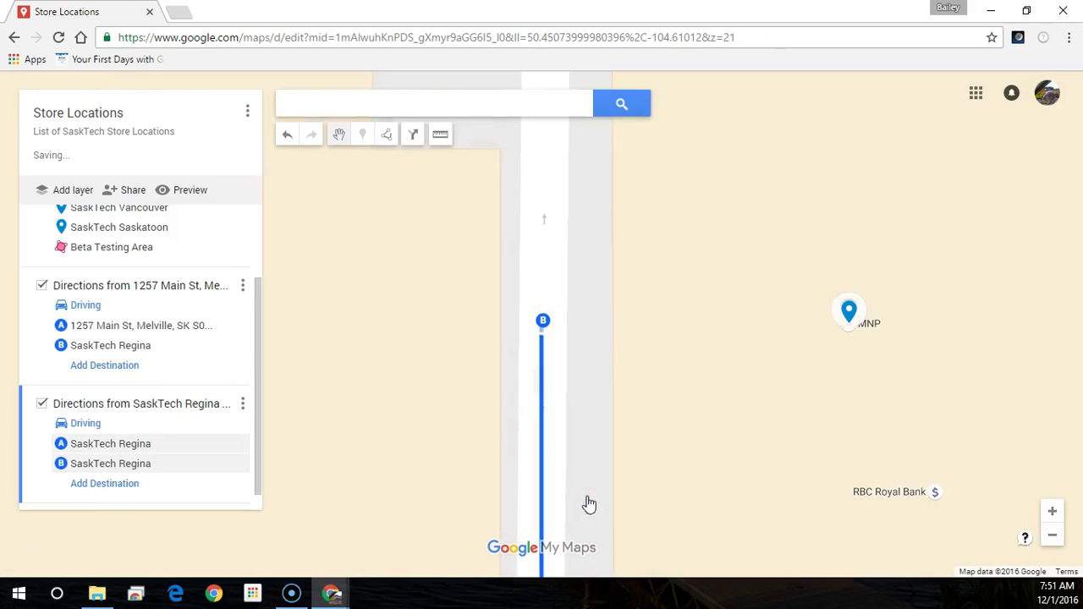
- Replace the destination of the second driving directions with the SaskTech Saskatoon marker
scroll(584, 491, down, 1)
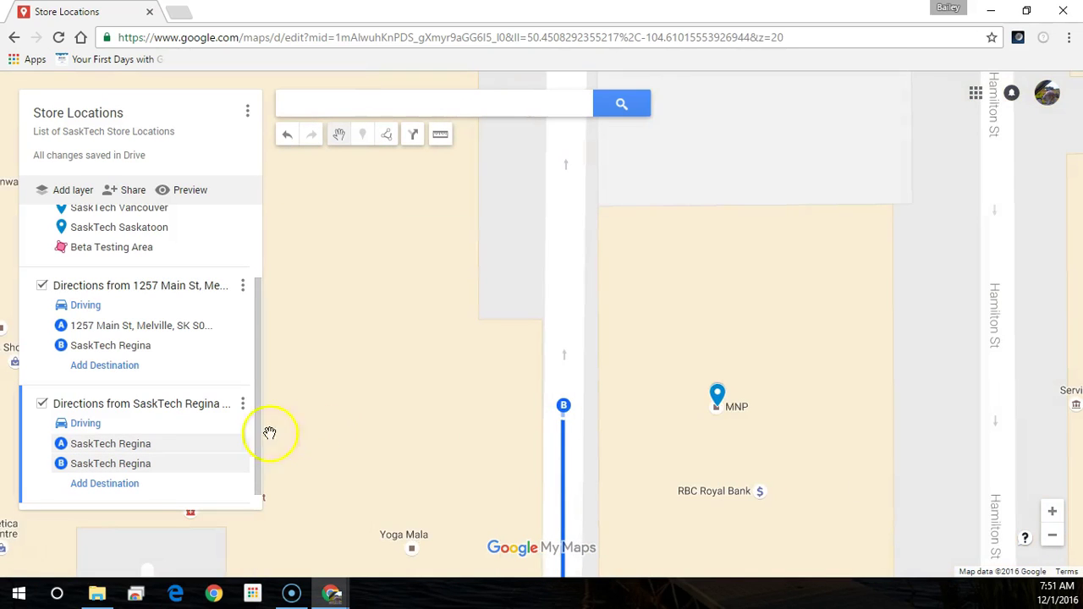
click(241, 465)
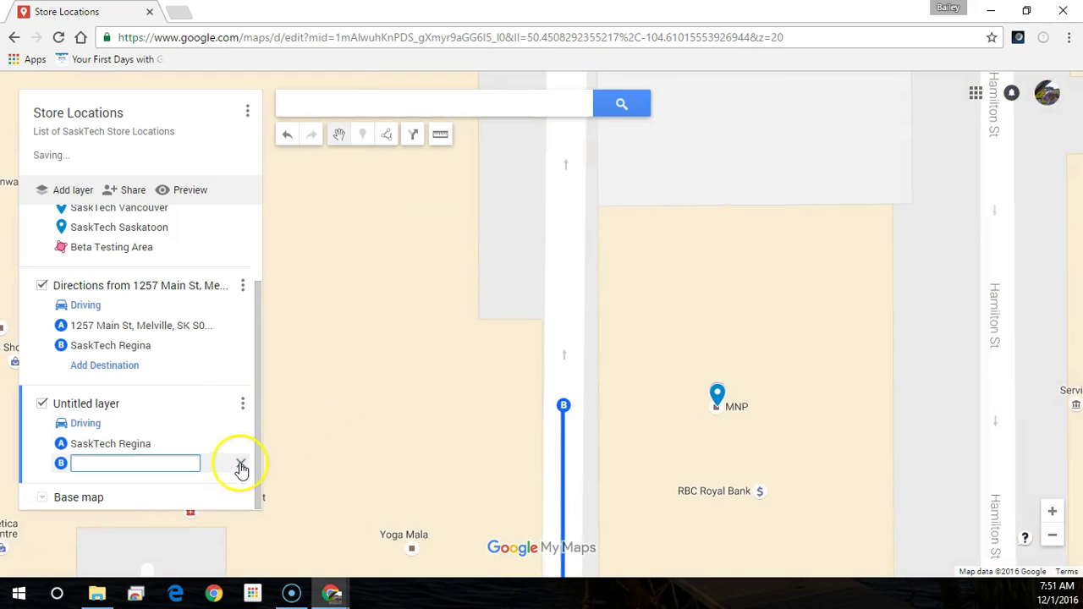
scroll(496, 441, down, 2)
scroll(496, 441, down, 4)
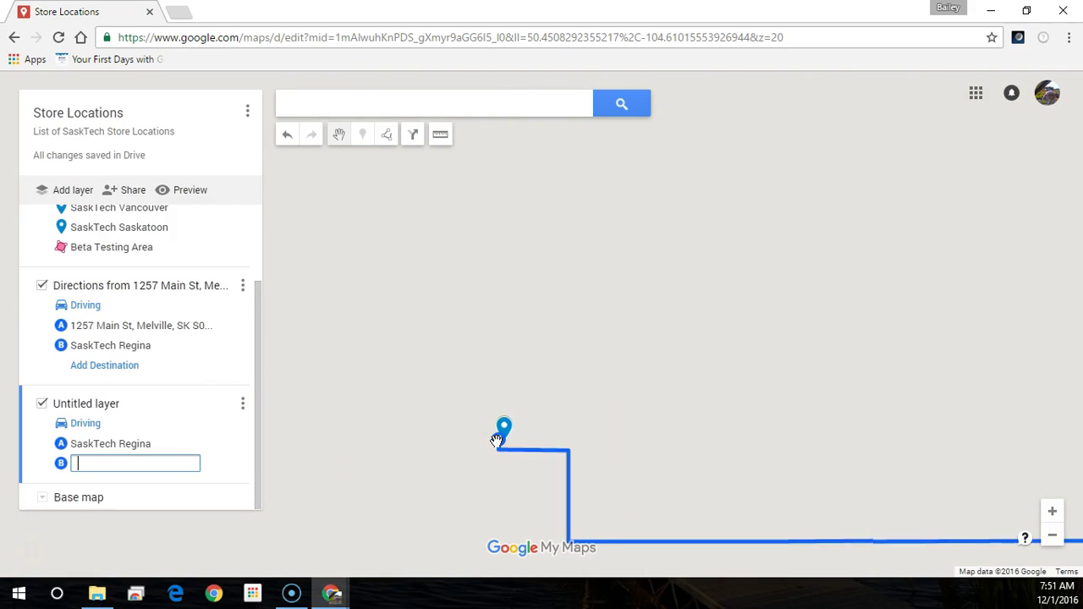
scroll(496, 441, down, 4)
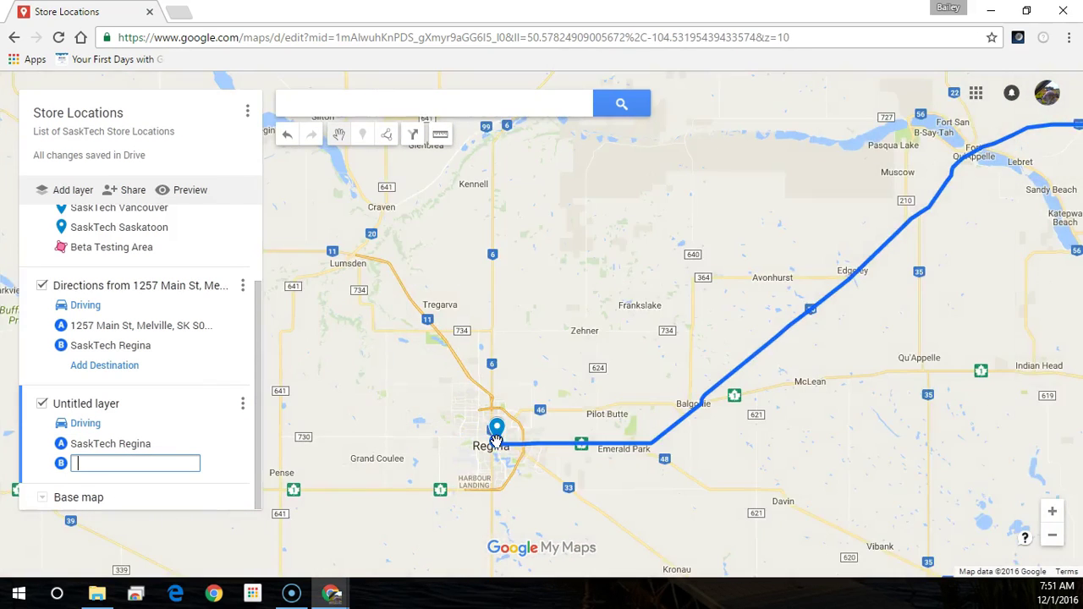
click(477, 398)
scroll(477, 399, down, 2)
scroll(411, 248, up, 2)
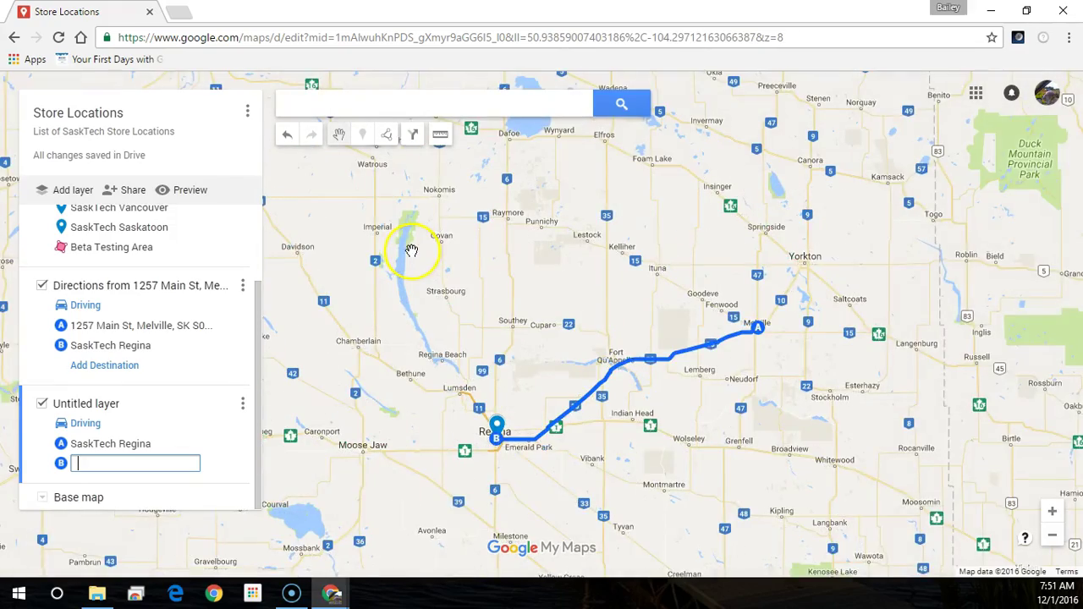
drag(459, 314, 657, 358)
click(452, 149)
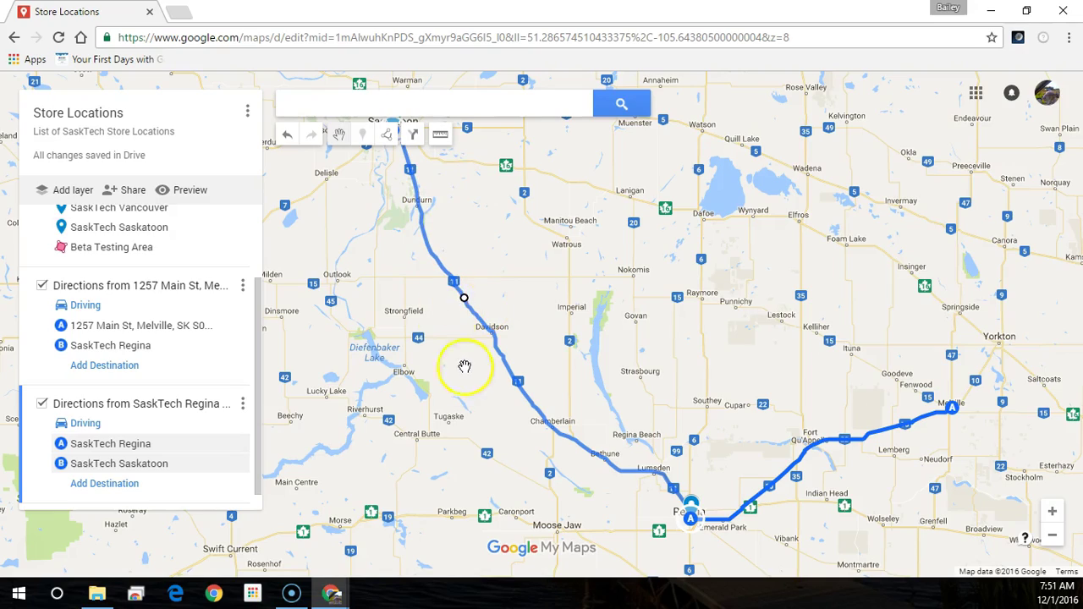
- Add a third driving directions layer from SaskTech Calgary to SaskTech Saskatoon
drag(385, 285, 578, 400)
scroll(577, 400, down, 2)
drag(508, 399, 580, 409)
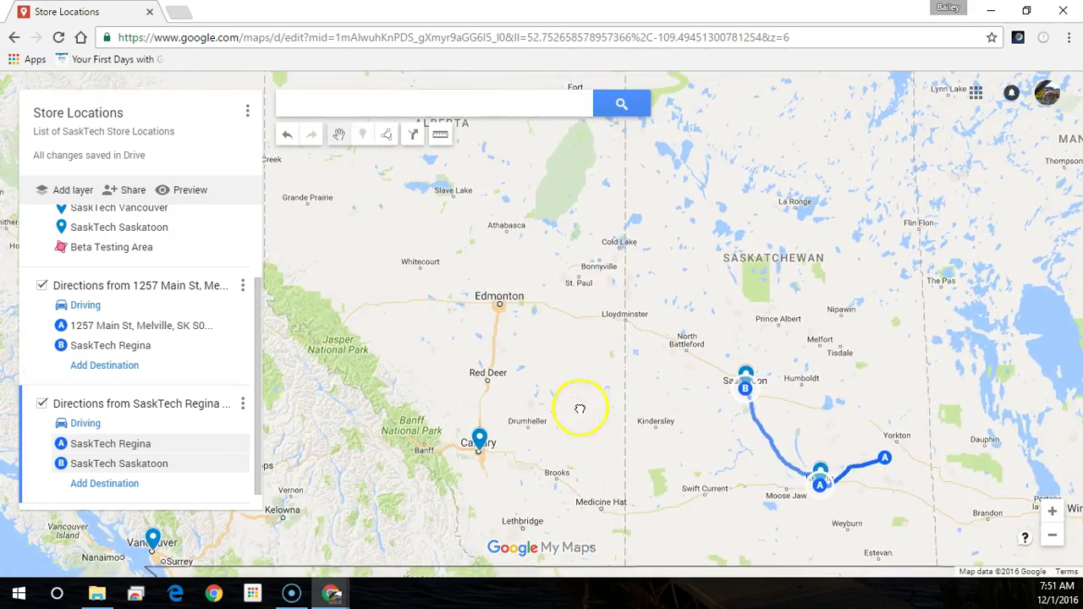
click(476, 447)
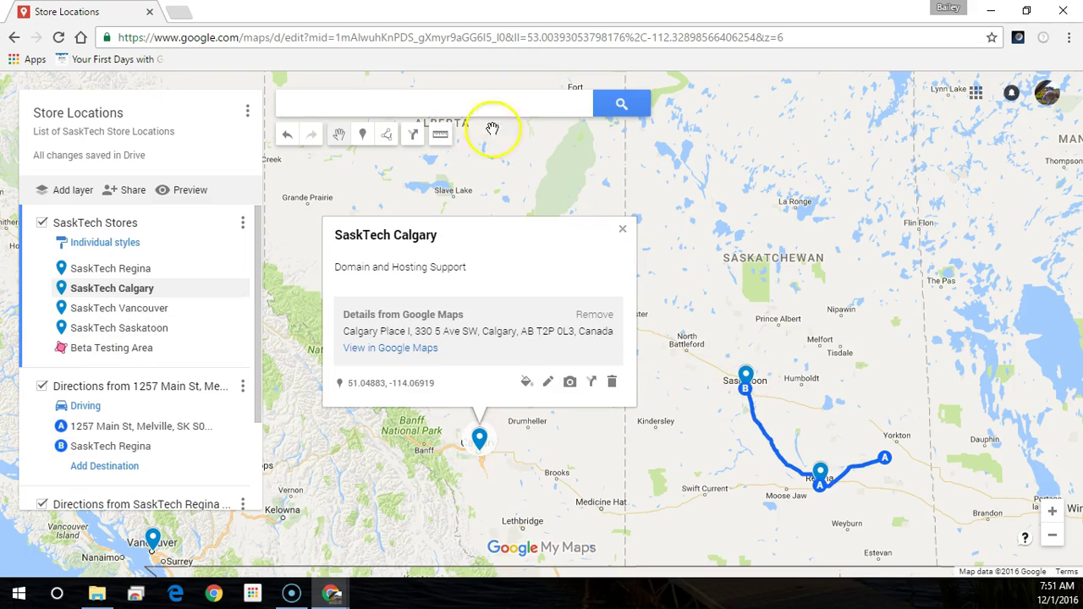
click(412, 136)
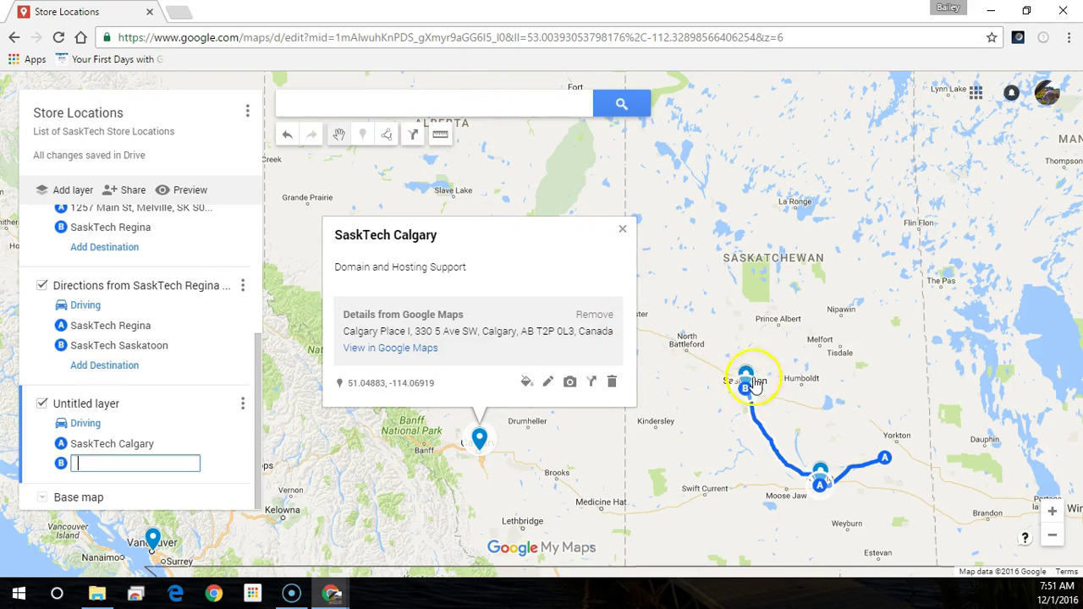
click(747, 380)
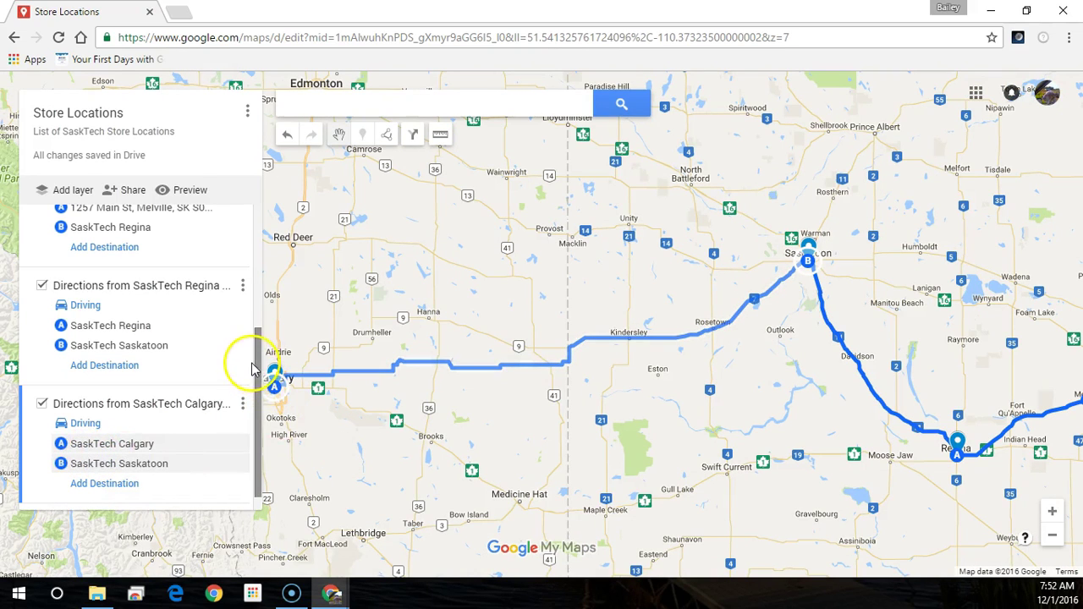
scroll(259, 356, down, 1)
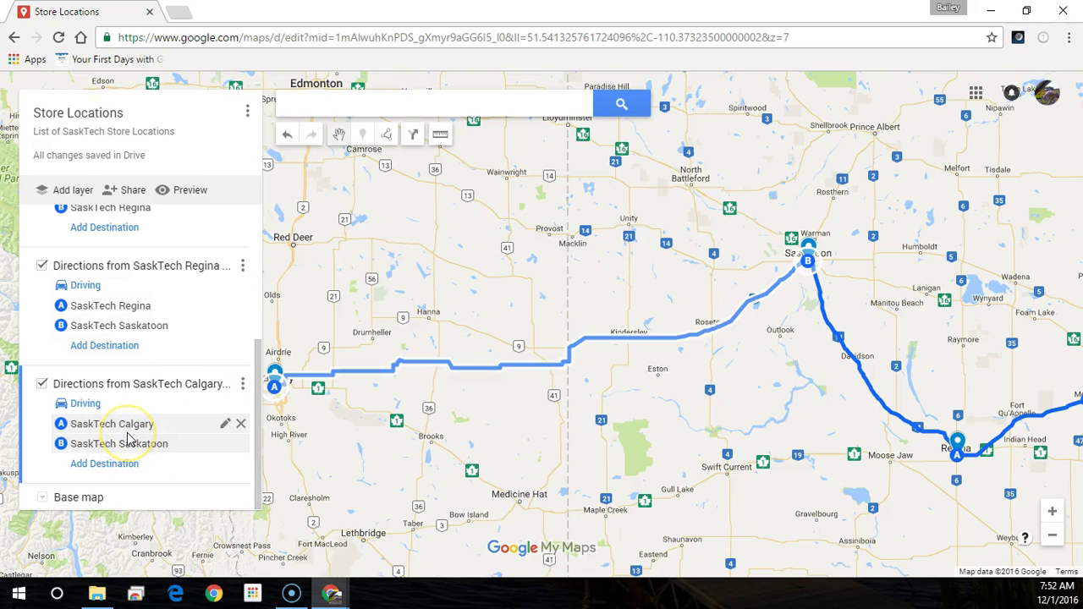
- Add SaskTech Vancouver as a third stop to the SaskTech Calgary directions and move that layer above the SaskTech Regina directions
click(126, 465)
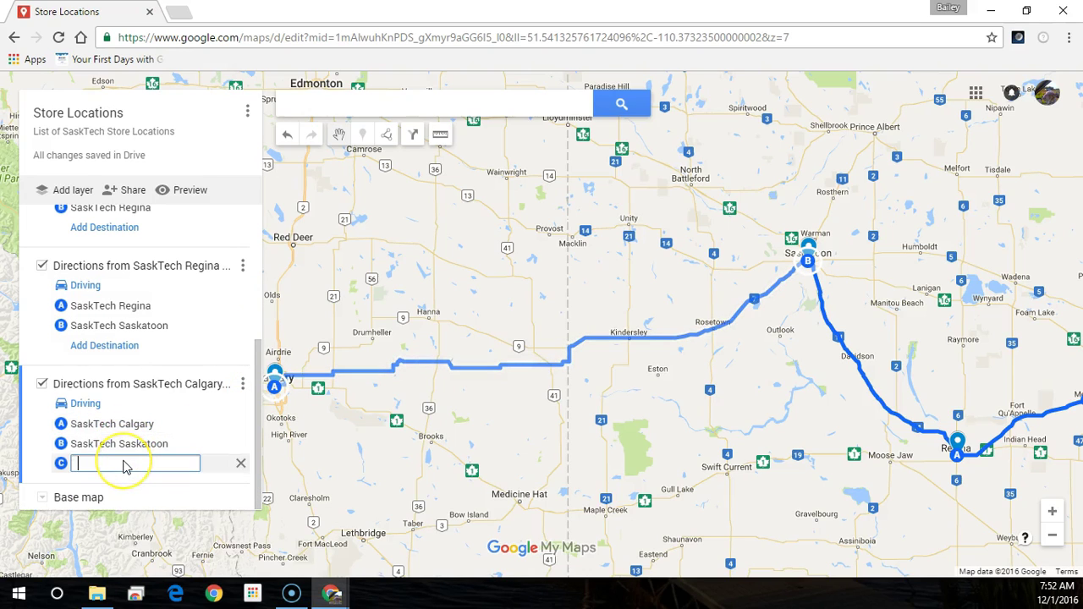
text(Sask)
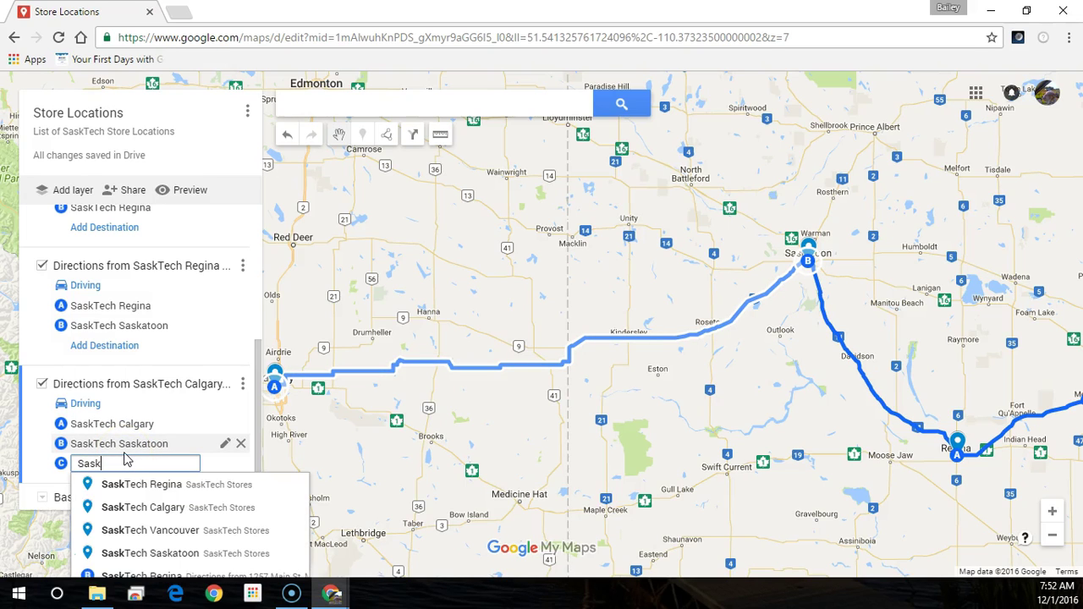
click(141, 531)
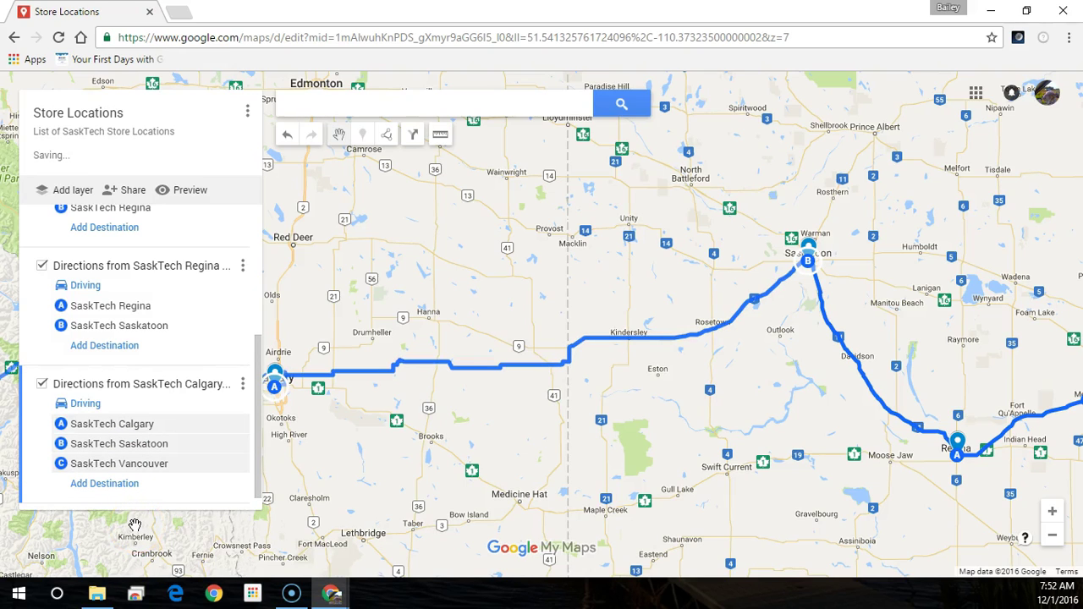
drag(150, 387, 65, 305)
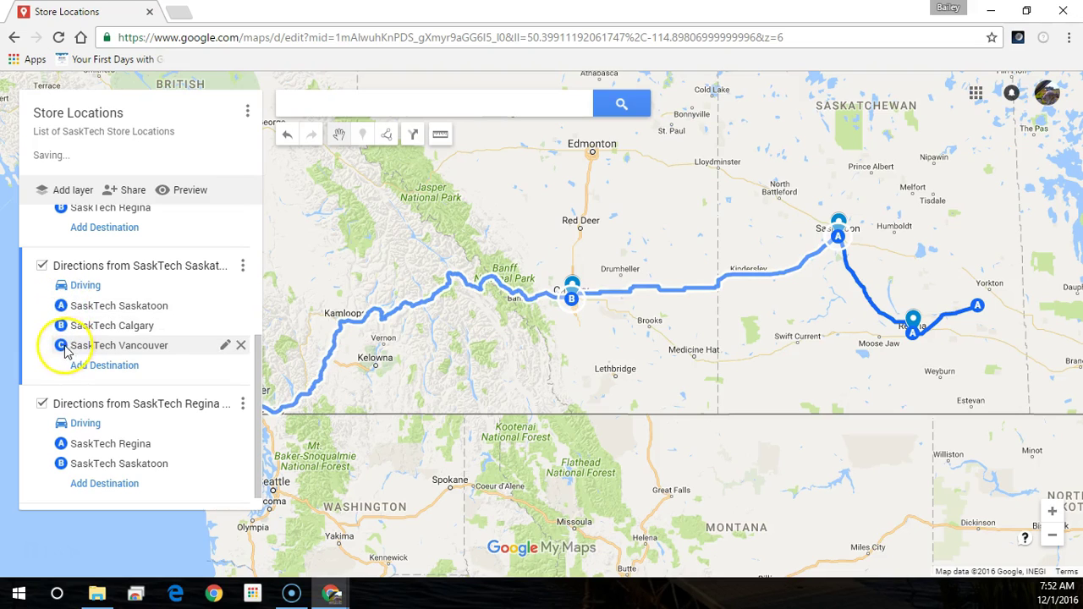
- Reorder the stops of the three-stop driving directions to SaskTech Vancouver, SaskTech Calgary, SaskTech Saskatoon
drag(55, 344, 63, 298)
drag(61, 345, 68, 334)
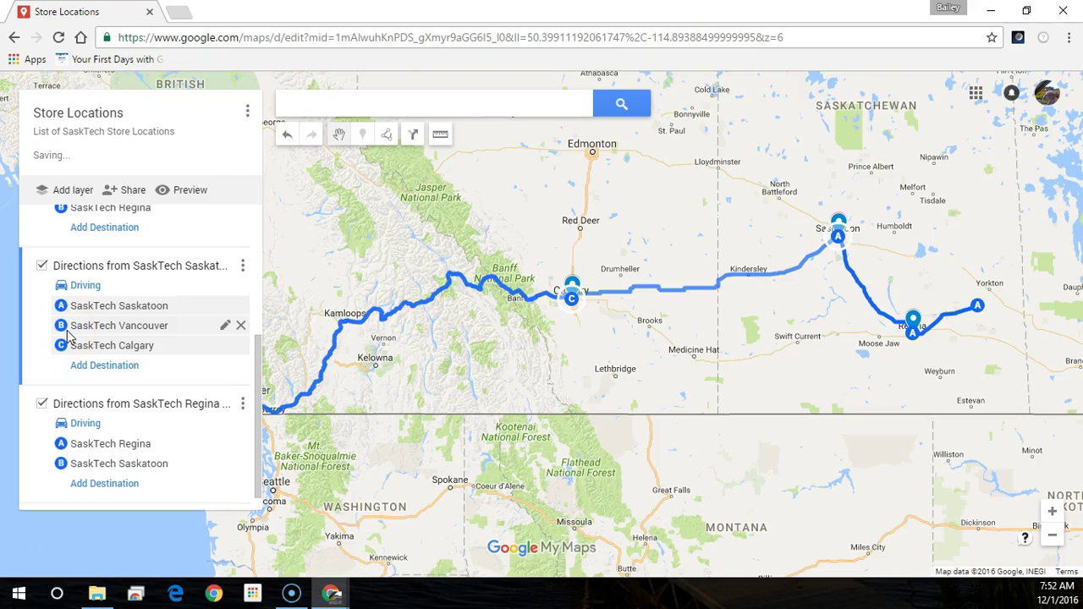
click(76, 436)
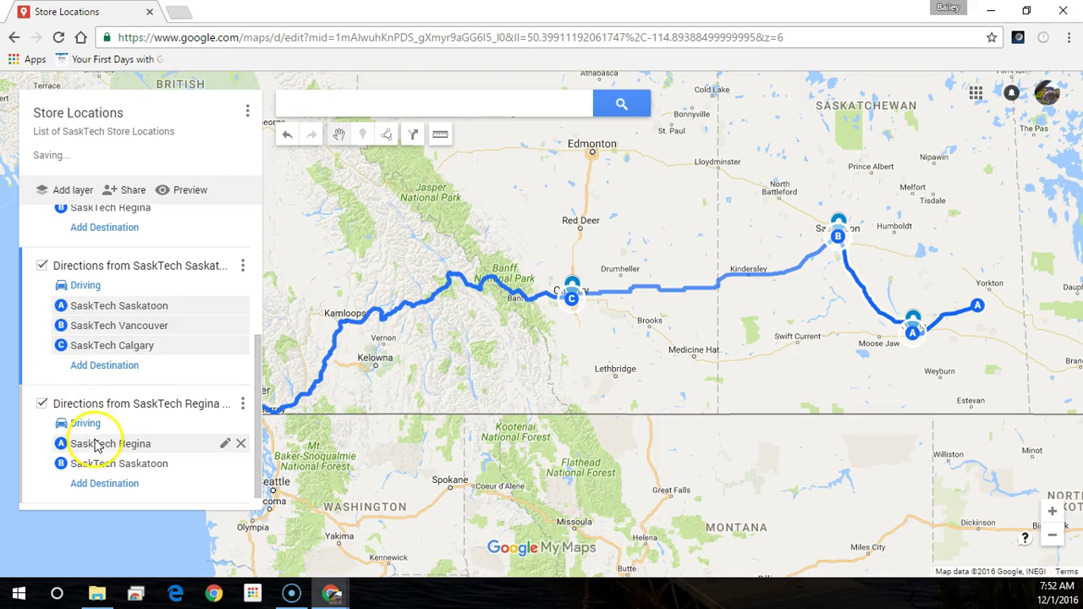
click(74, 338)
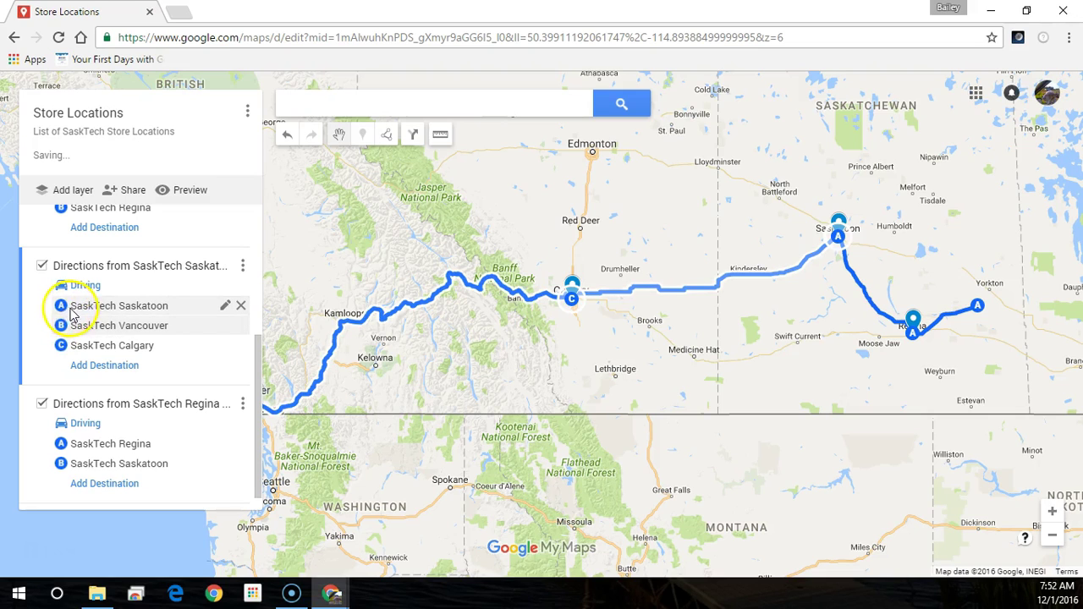
click(71, 346)
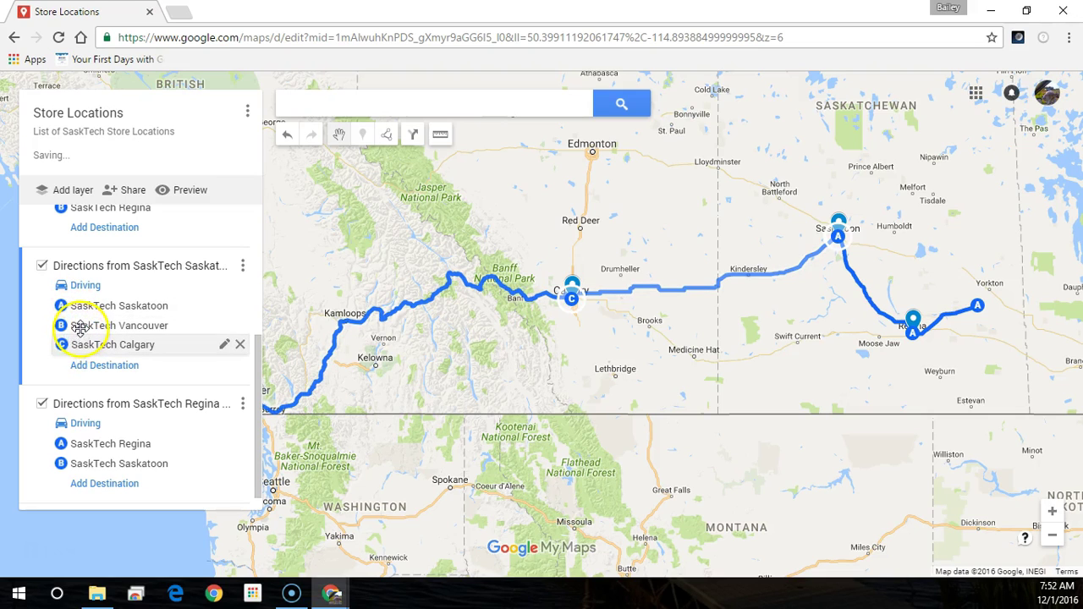
drag(113, 311, 101, 354)
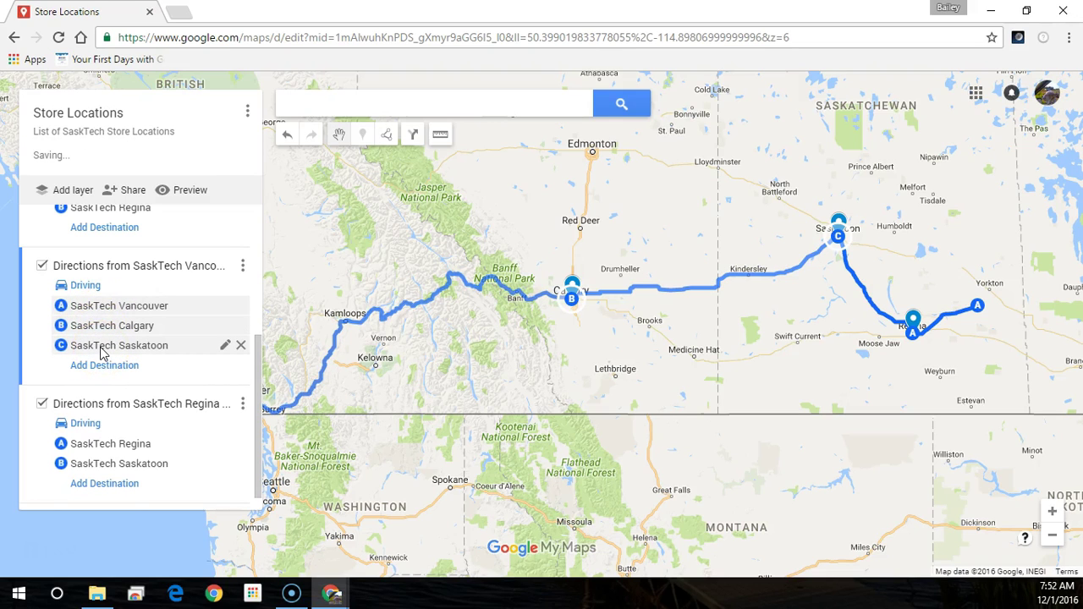
drag(443, 394, 467, 428)
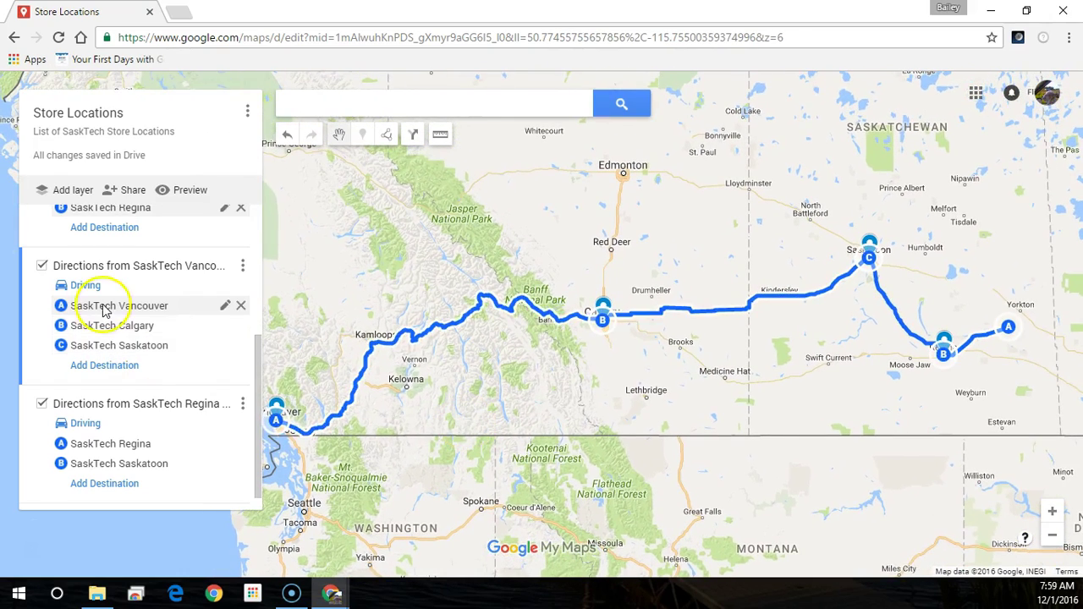
- Hide all three driving directions layers, leaving only the SaskTech Stores layer displayed
click(41, 404)
click(41, 328)
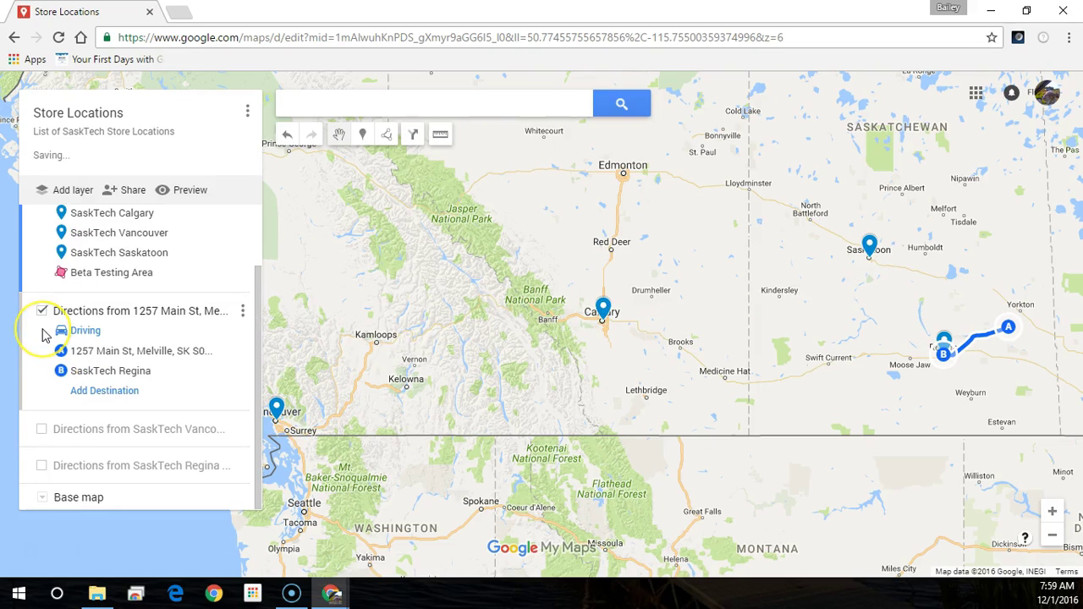
click(41, 310)
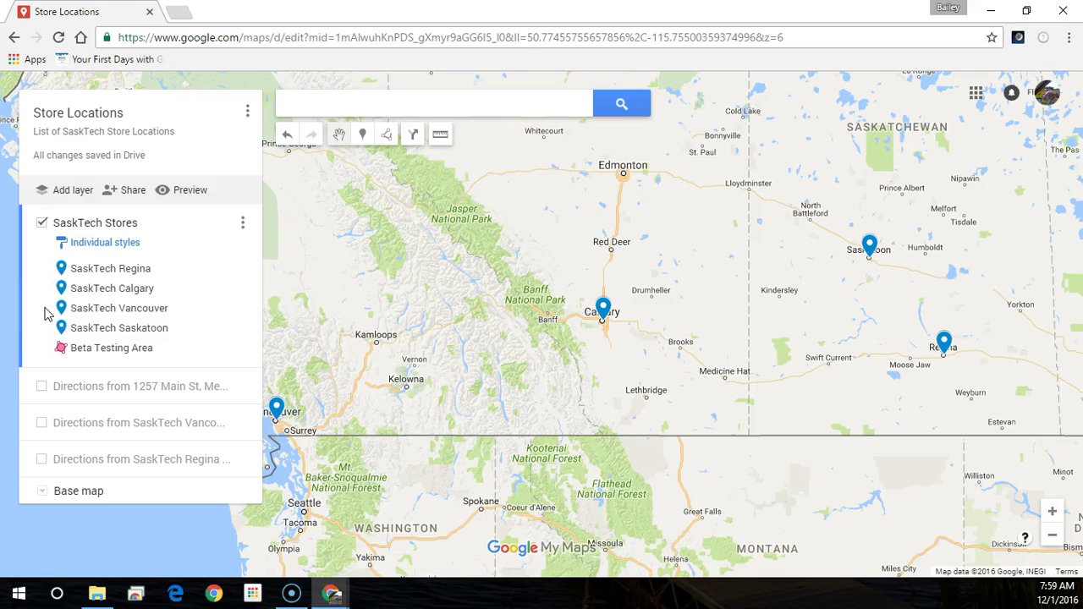
- Set the map's link sharing to "On - Anyone with the link" with "Can view" access and save the sharing settings
click(129, 194)
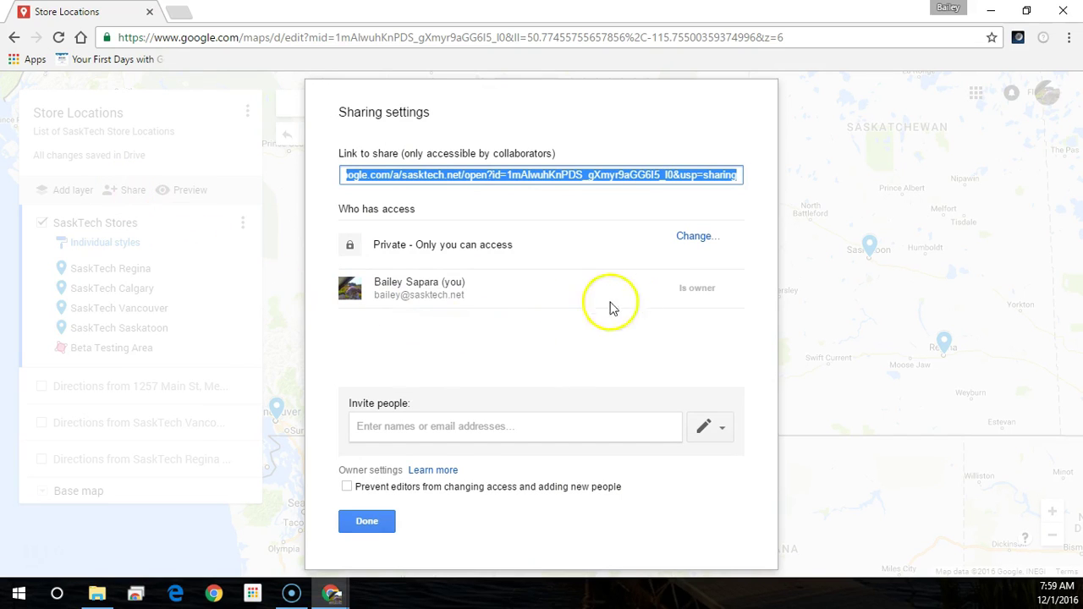
click(695, 237)
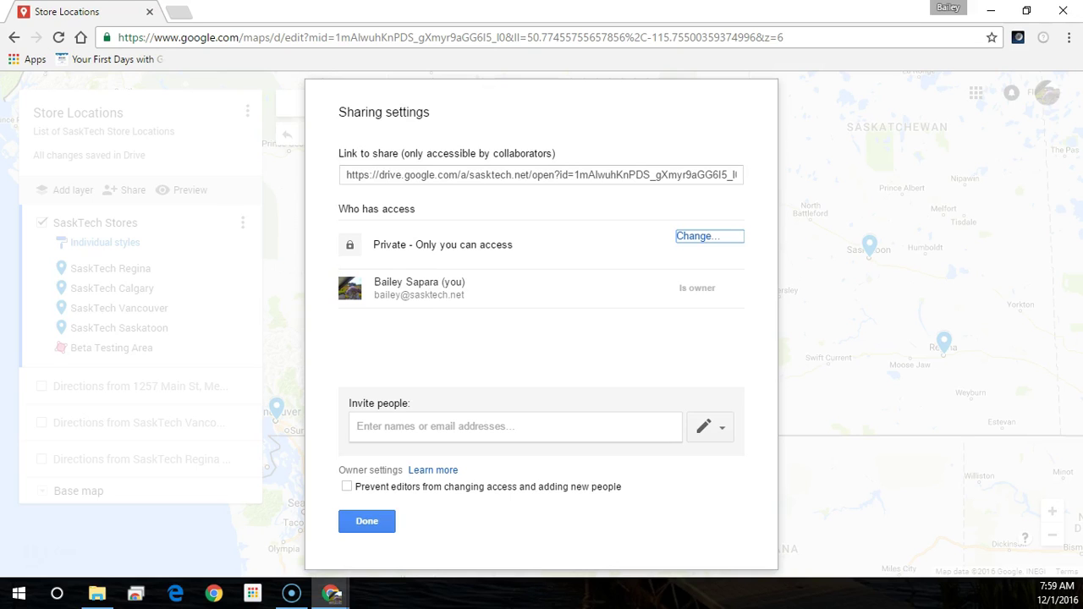
click(703, 239)
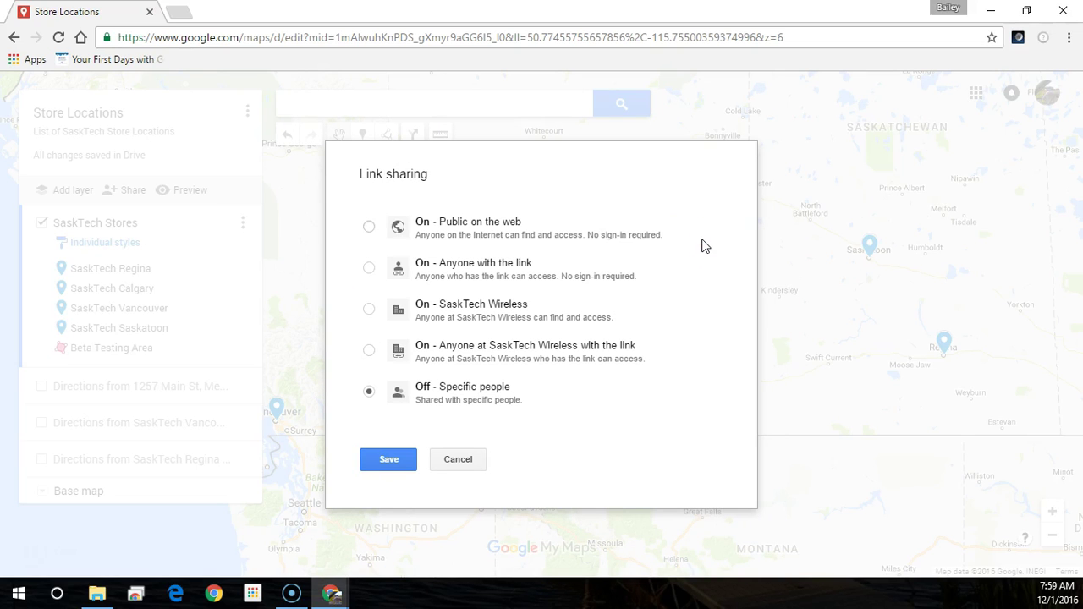
click(369, 269)
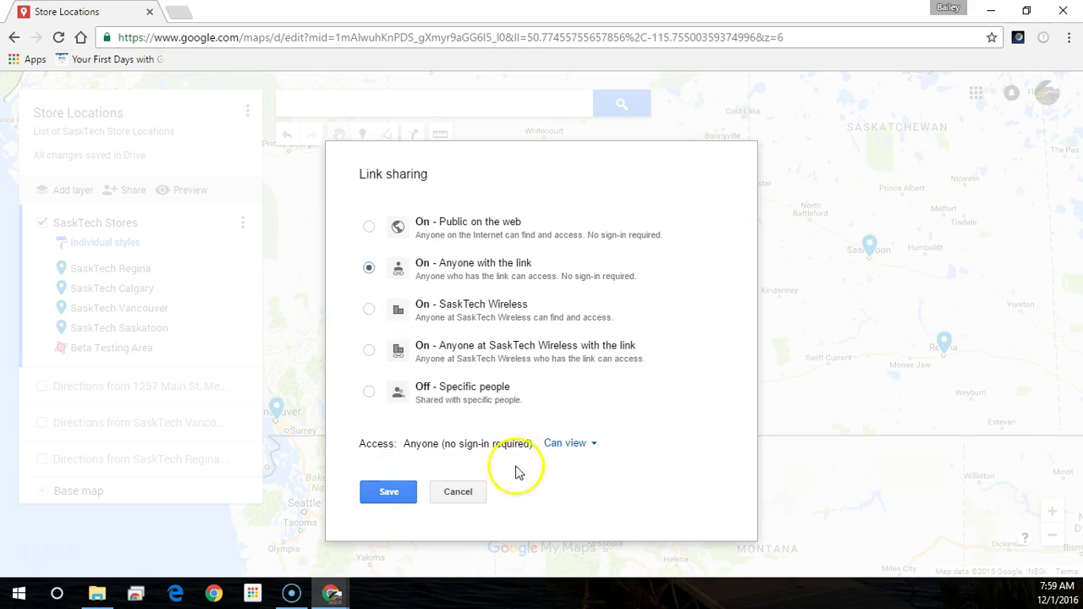
click(593, 447)
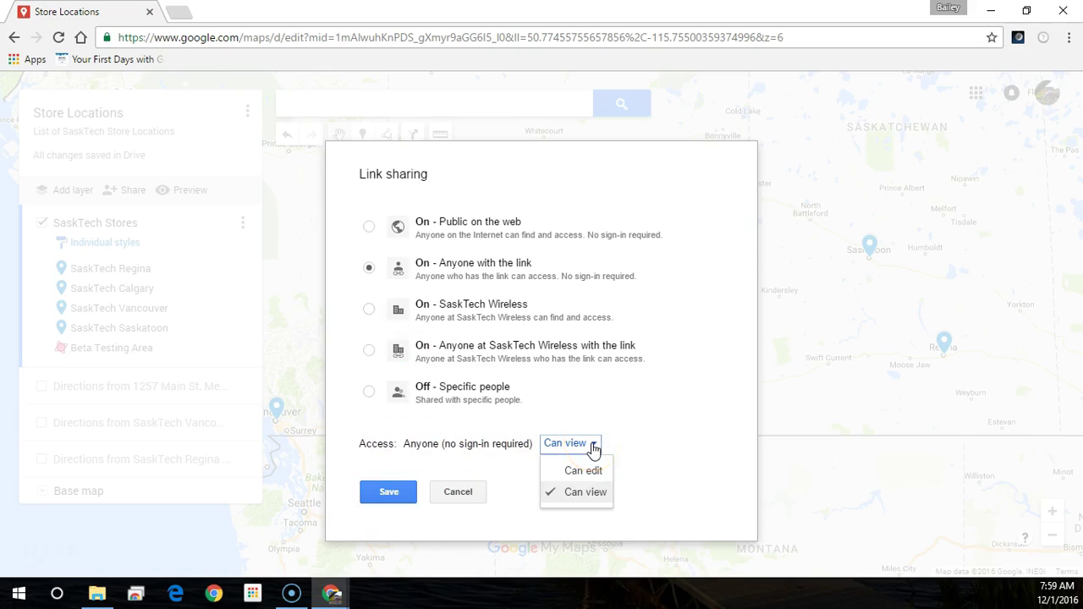
click(593, 447)
click(378, 497)
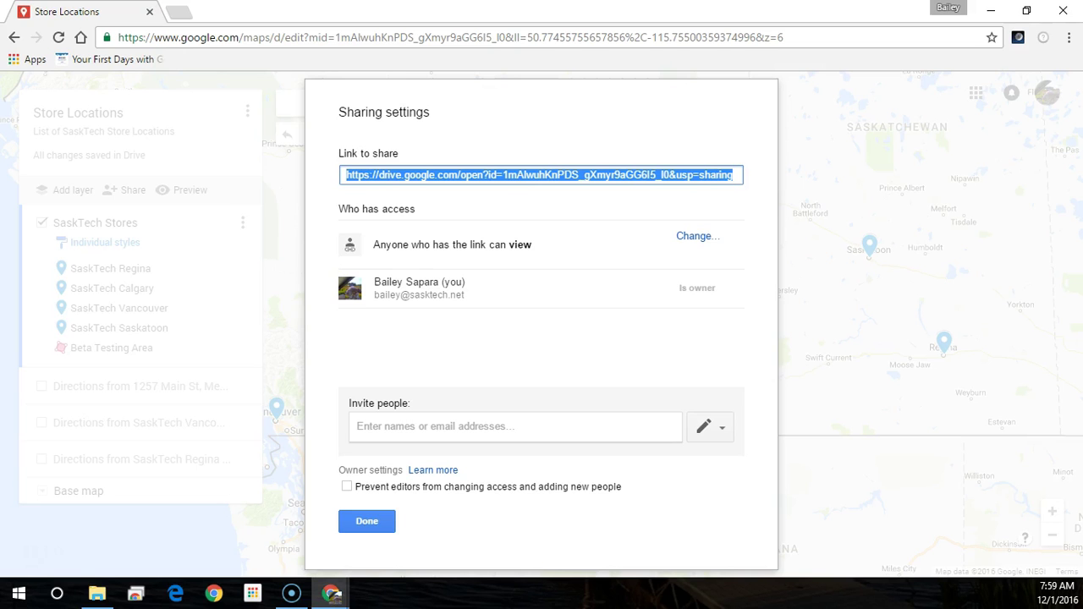
click(380, 520)
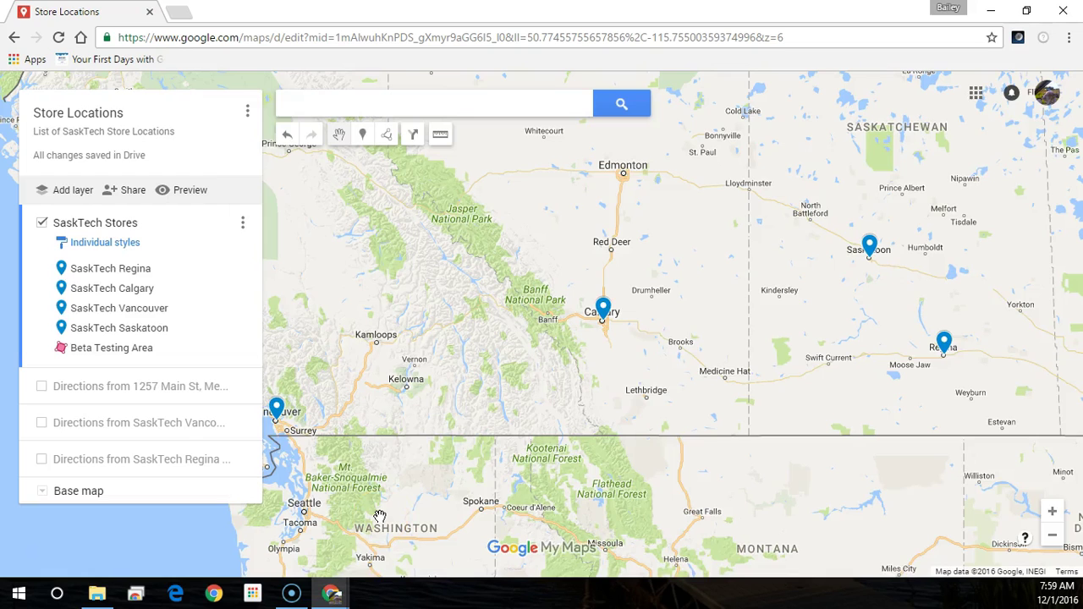
- Show the Melville, SaskTech Vancouver and SaskTech Regina driving directions layers on the map again
click(42, 386)
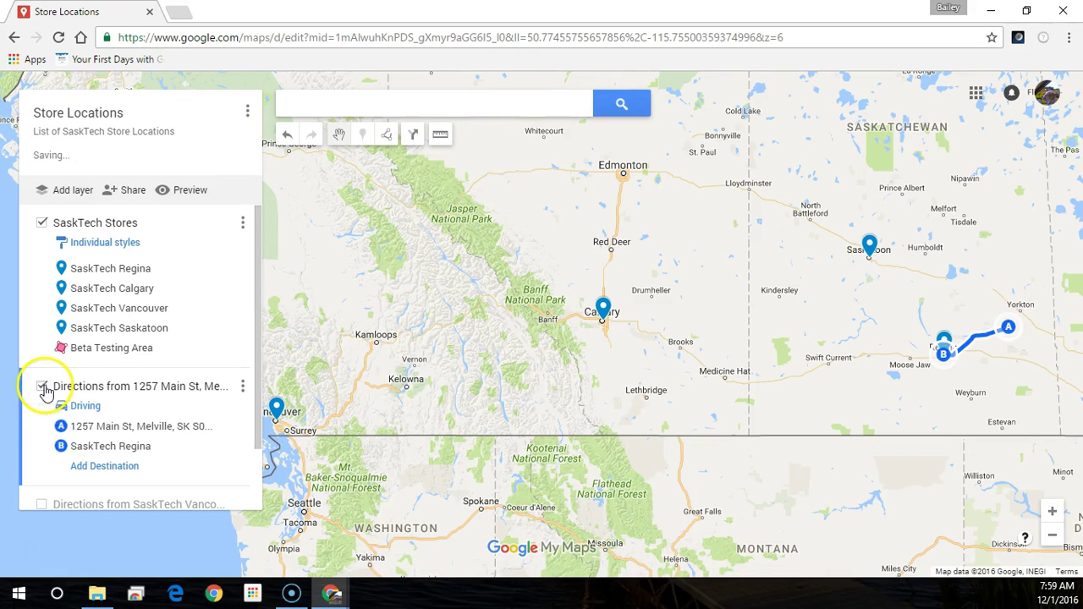
scroll(44, 440, down, 3)
click(41, 428)
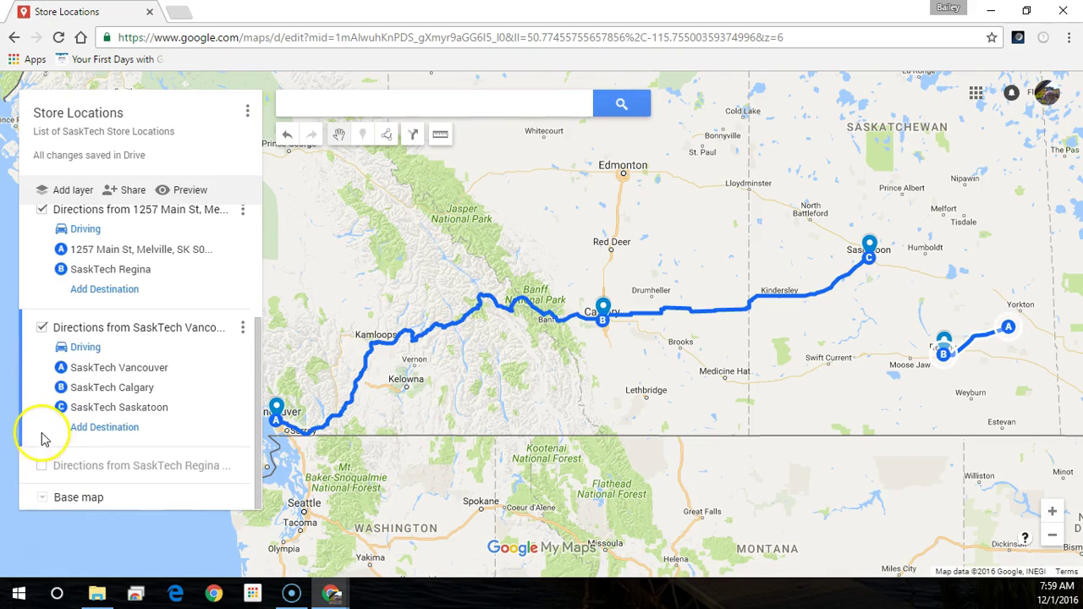
click(41, 465)
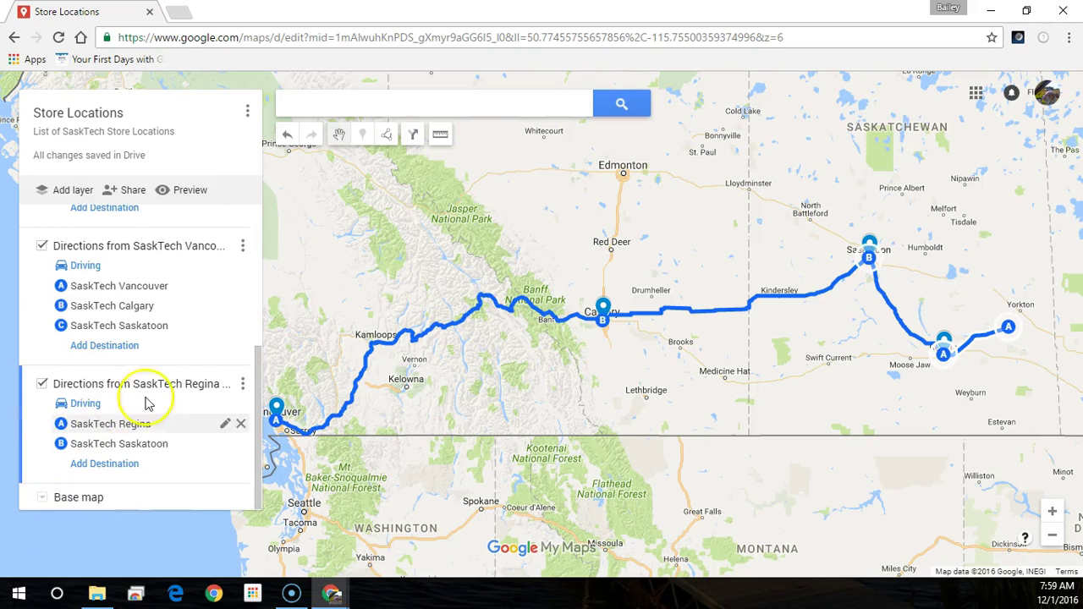
- Preview the map in view-only mode and inspect the SaskTech Calgary and Beta Testing Area details
click(181, 190)
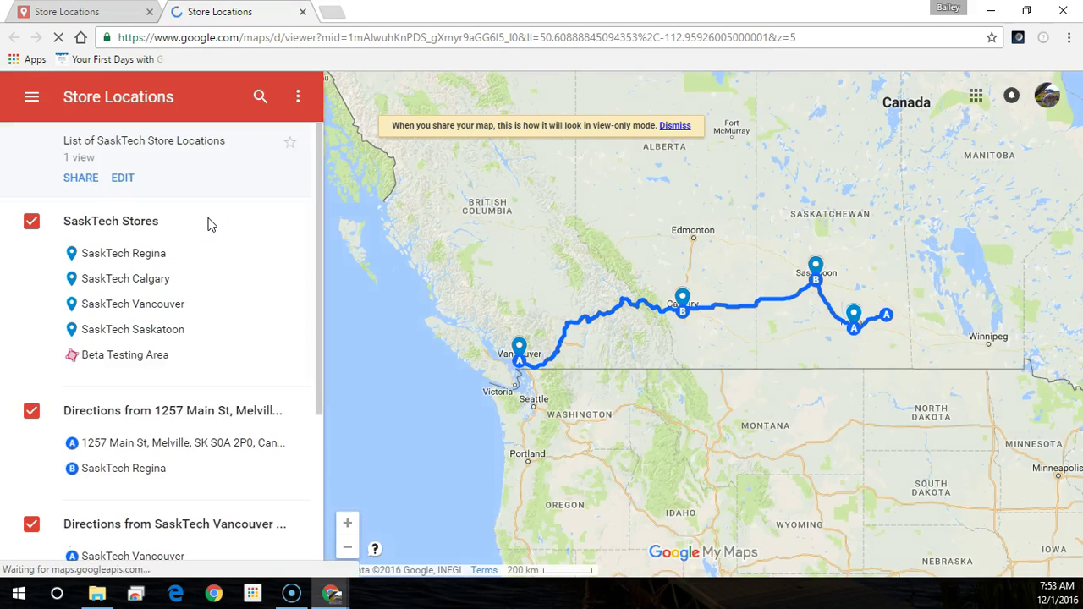
click(206, 224)
click(151, 280)
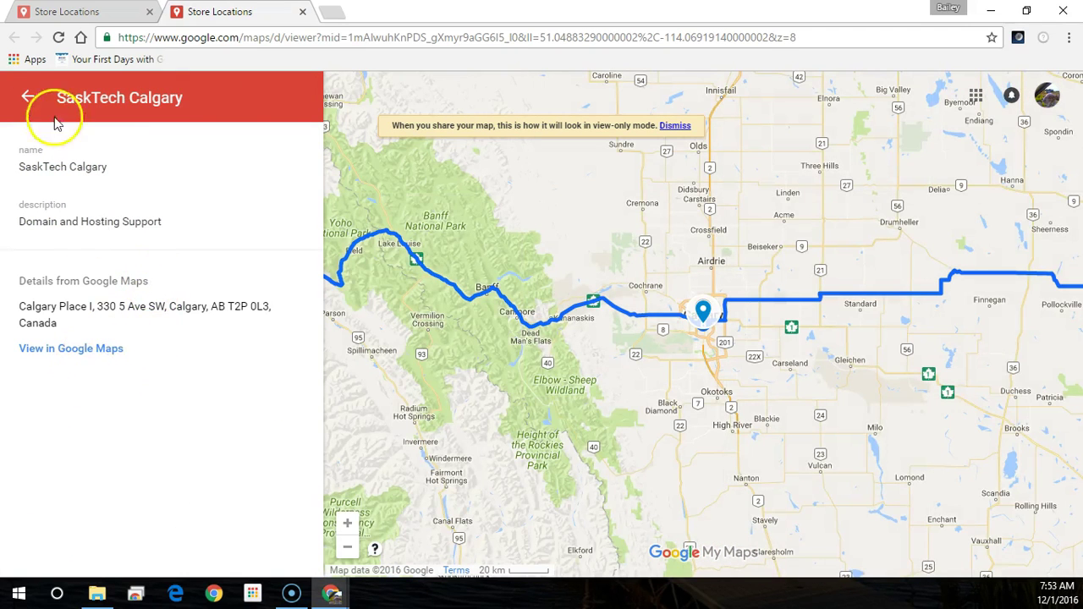
click(28, 96)
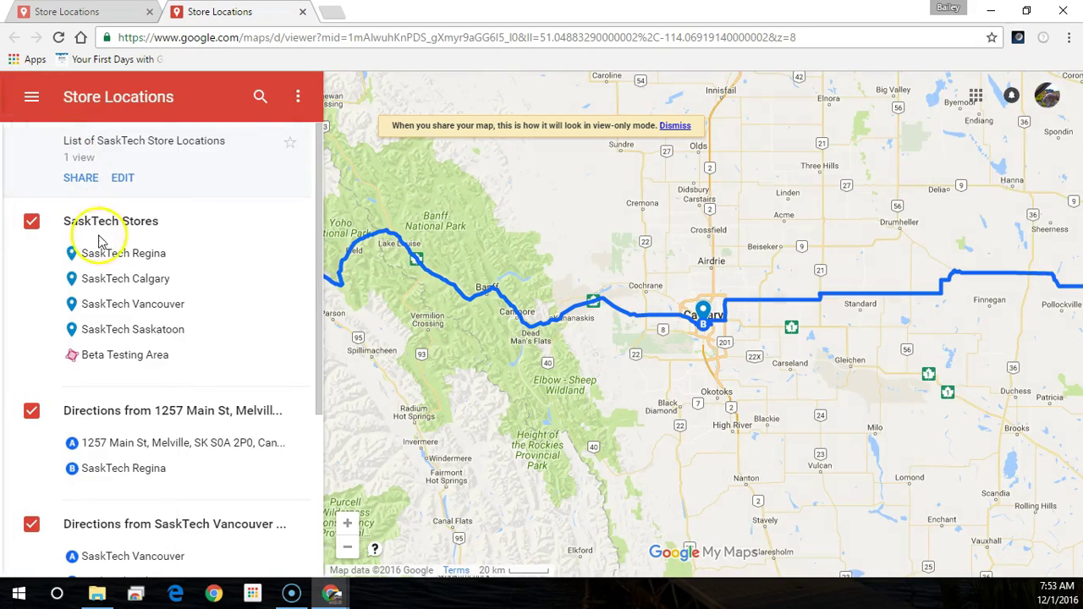
click(105, 356)
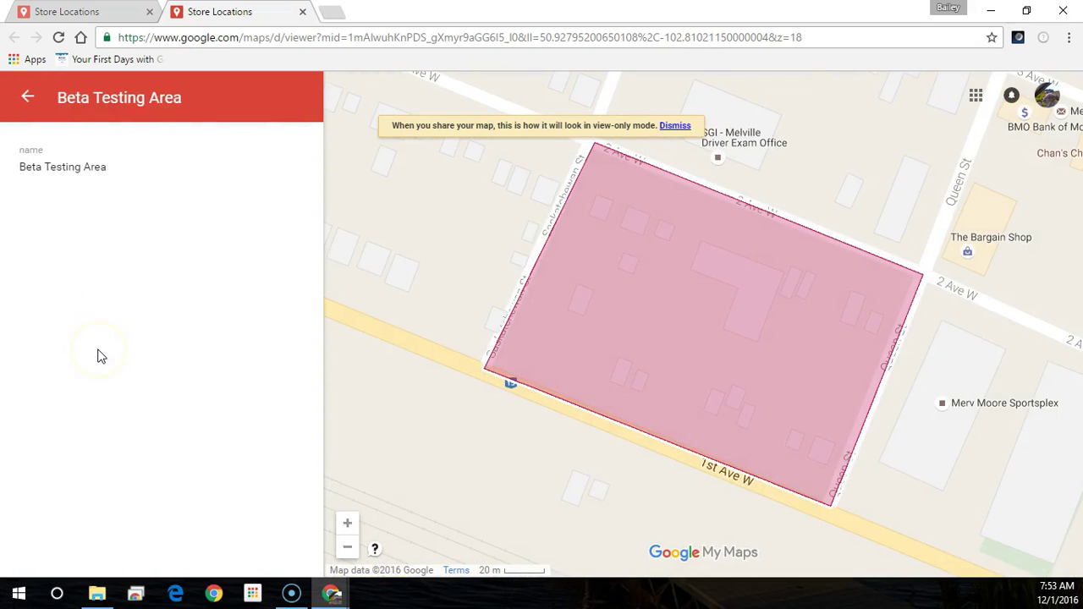
click(28, 97)
scroll(85, 430, down, 3)
scroll(96, 440, up, 3)
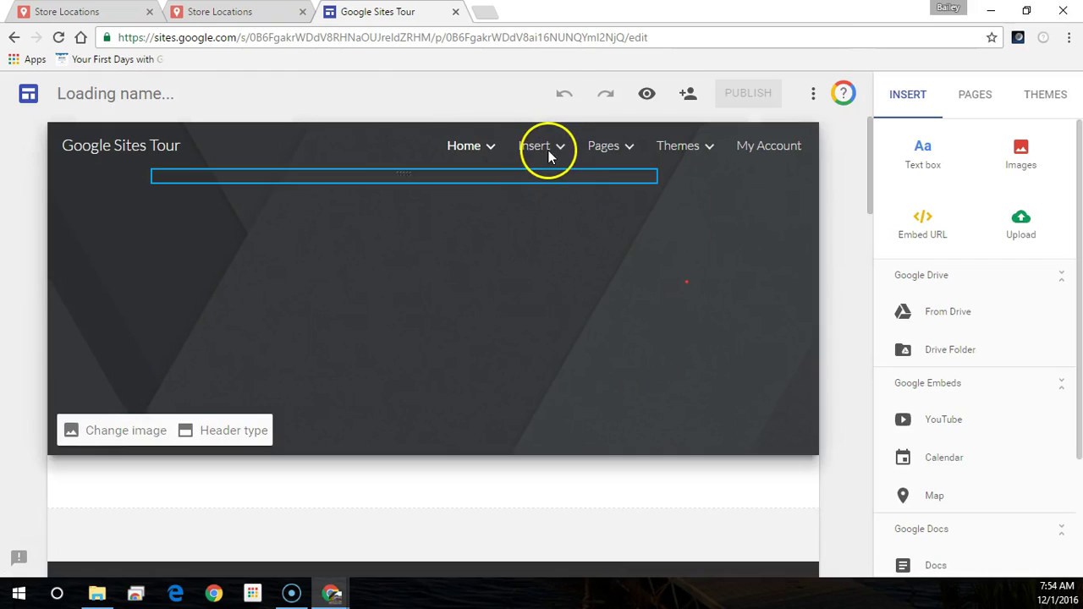
- In Google Sites, open the Insert Google Map page of the Google Sites Tour for editing
mouse_move(551, 151)
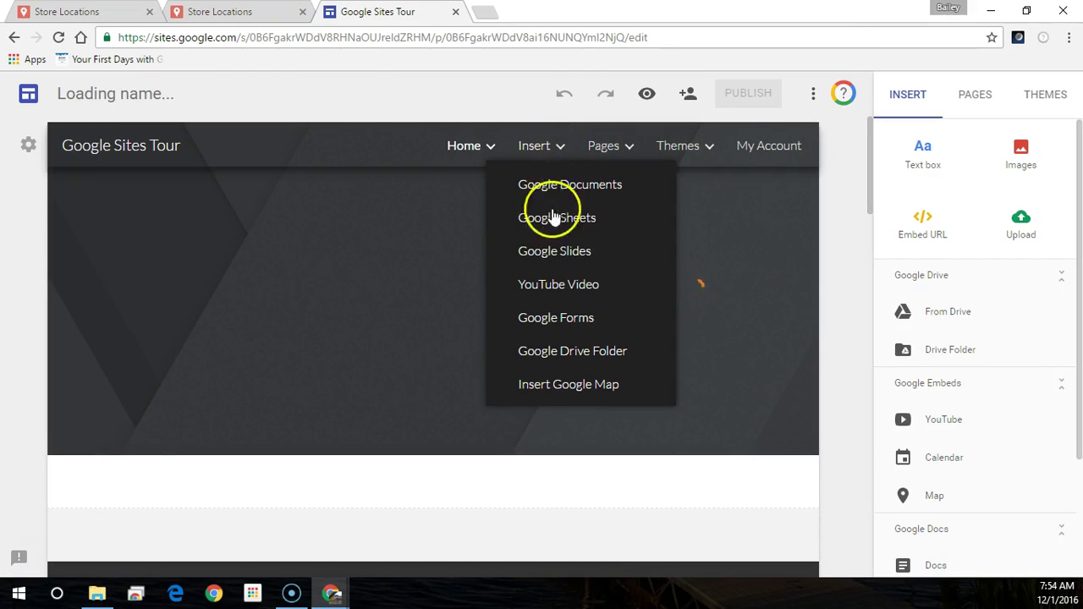
click(560, 387)
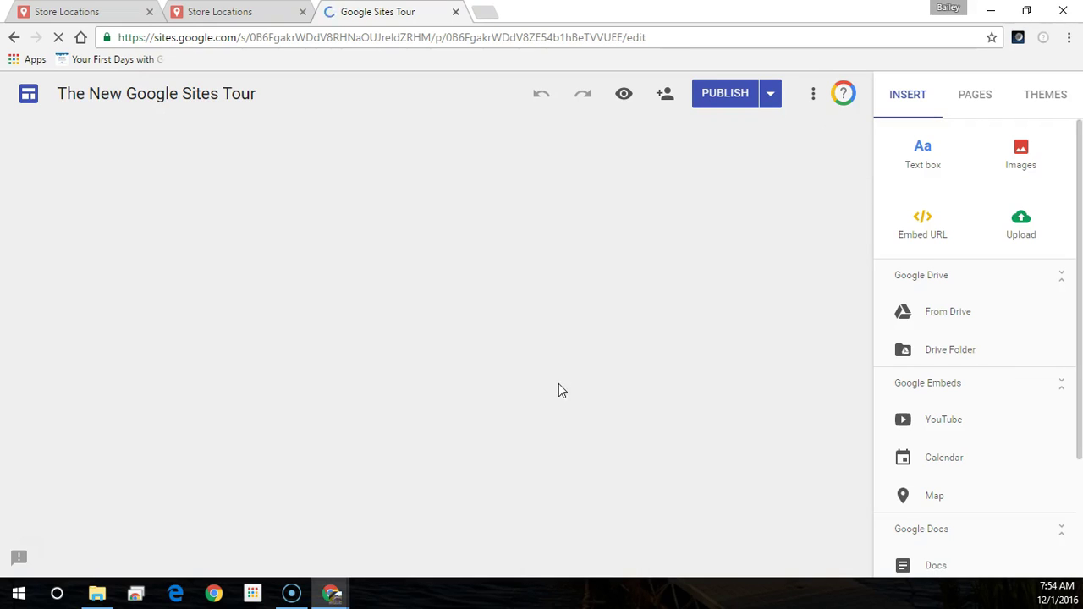
click(566, 377)
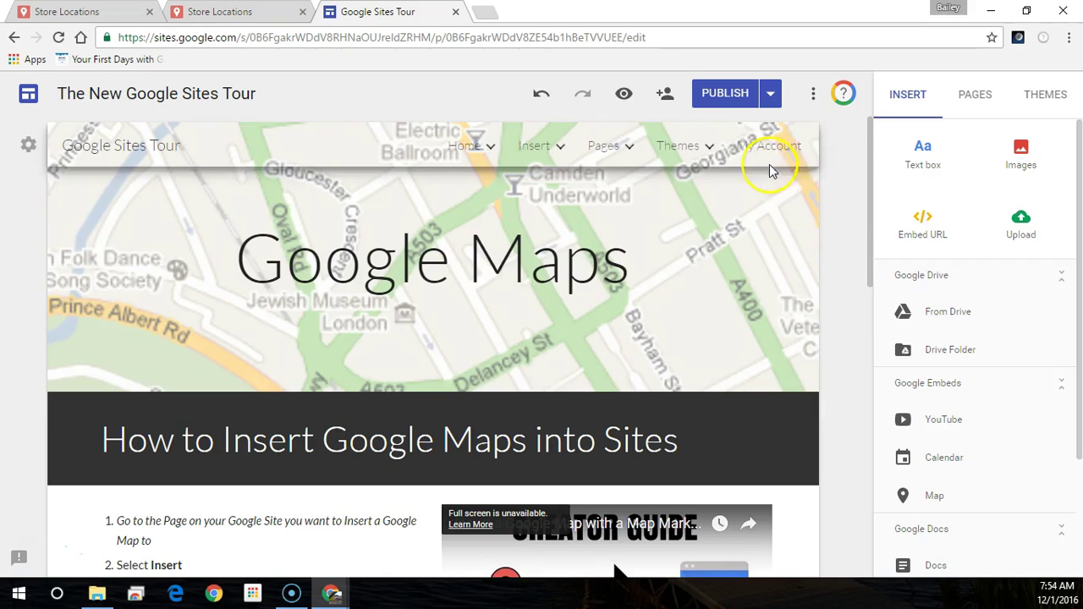
- Insert the saved Store Locations map from My Maps at the end of the Insert Google Map page
click(872, 143)
drag(871, 143, 863, 443)
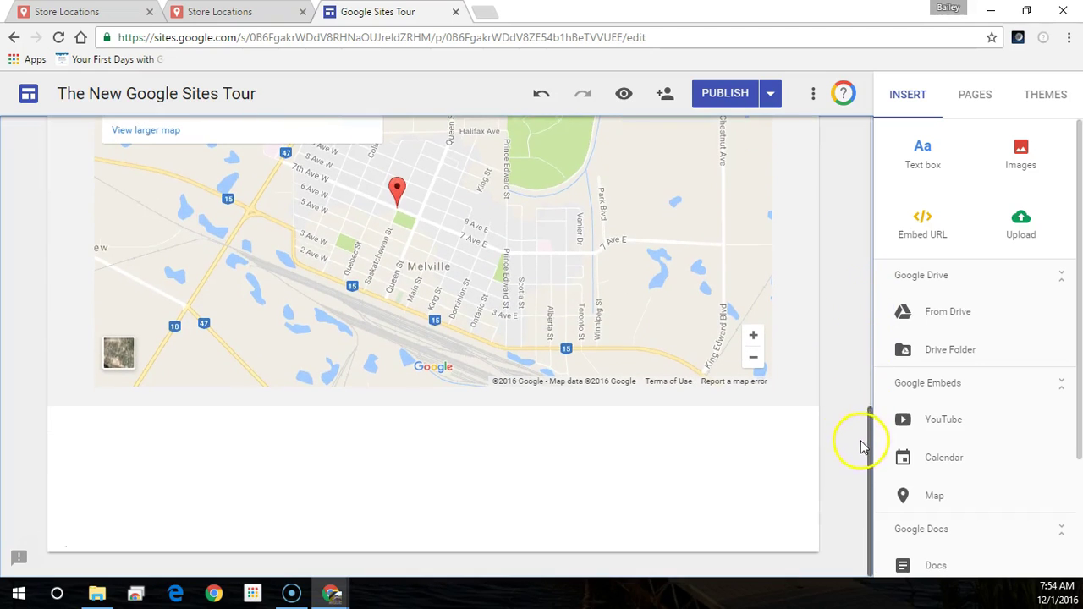
double_click(551, 447)
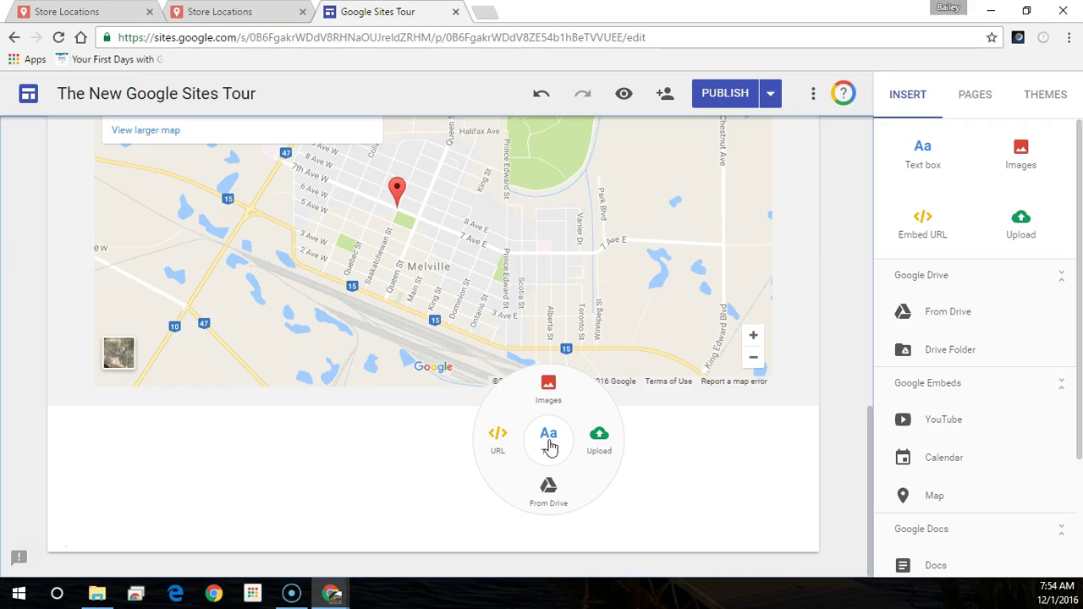
drag(421, 434, 294, 443)
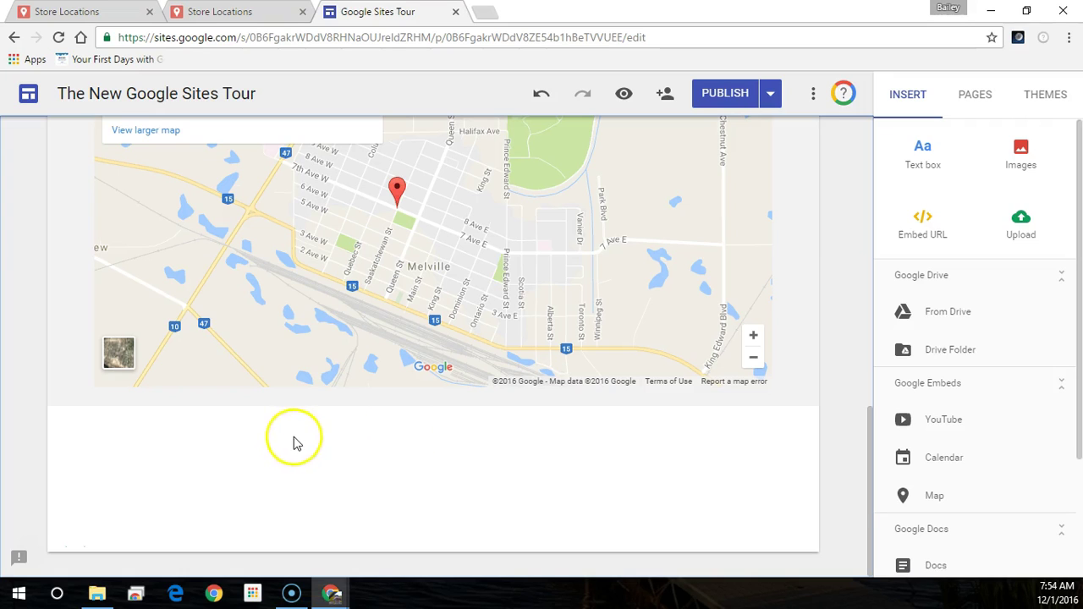
click(935, 498)
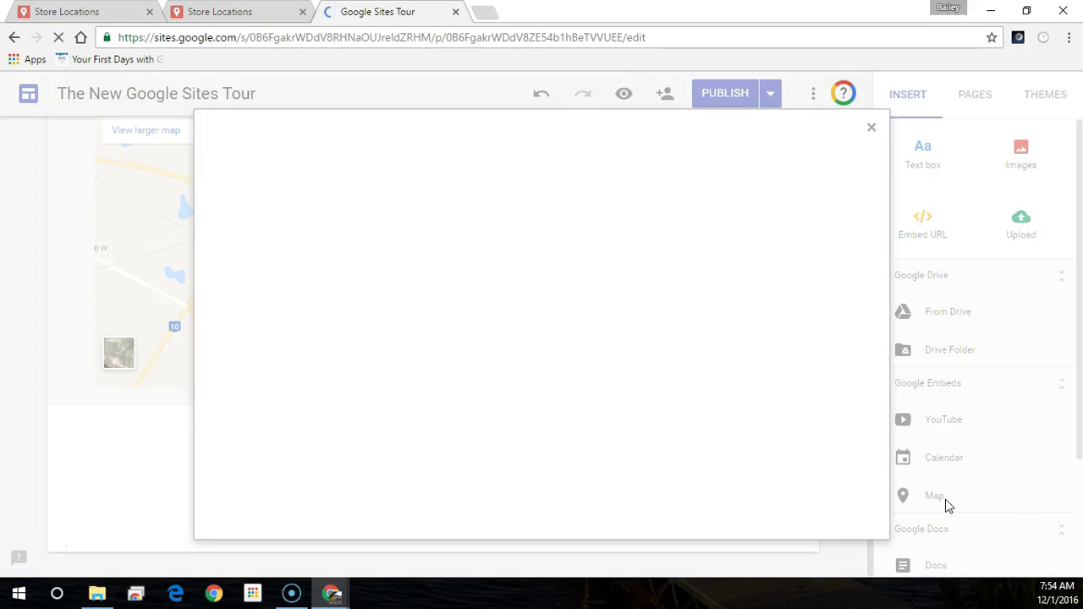
drag(953, 501, 296, 169)
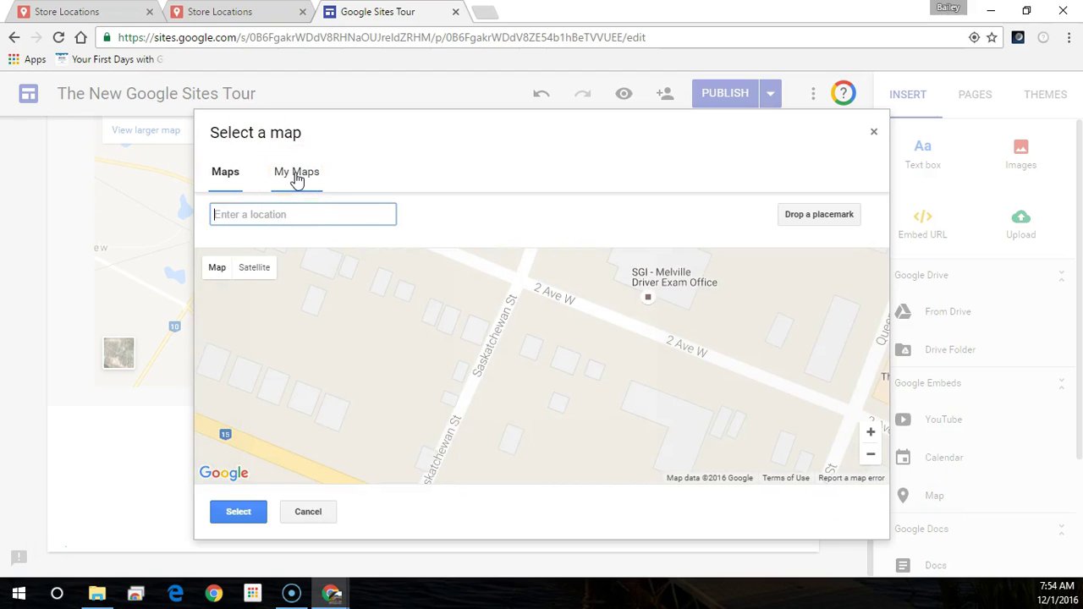
click(296, 178)
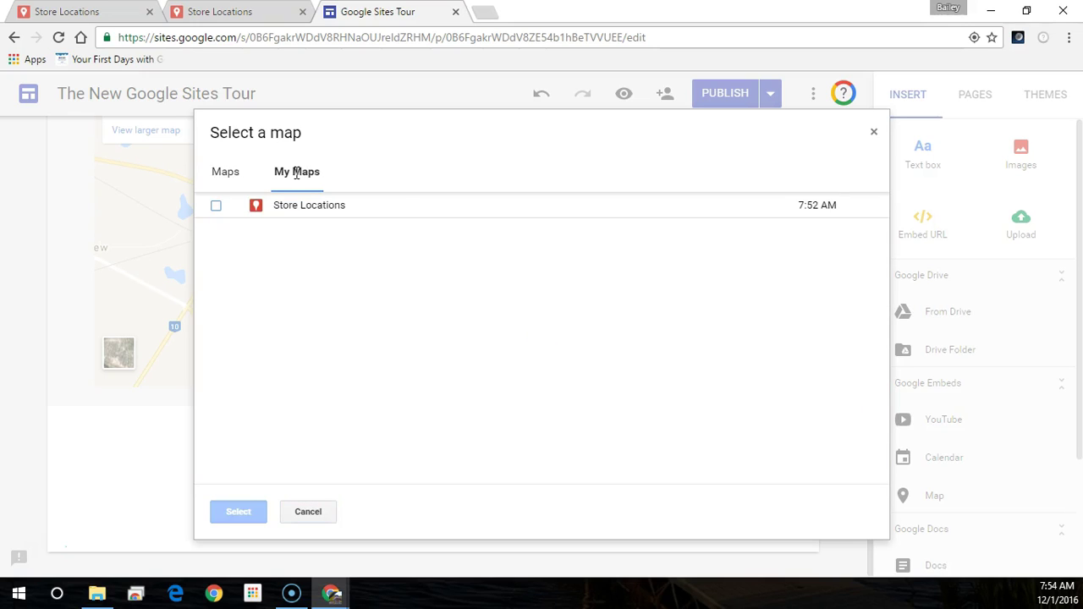
click(216, 207)
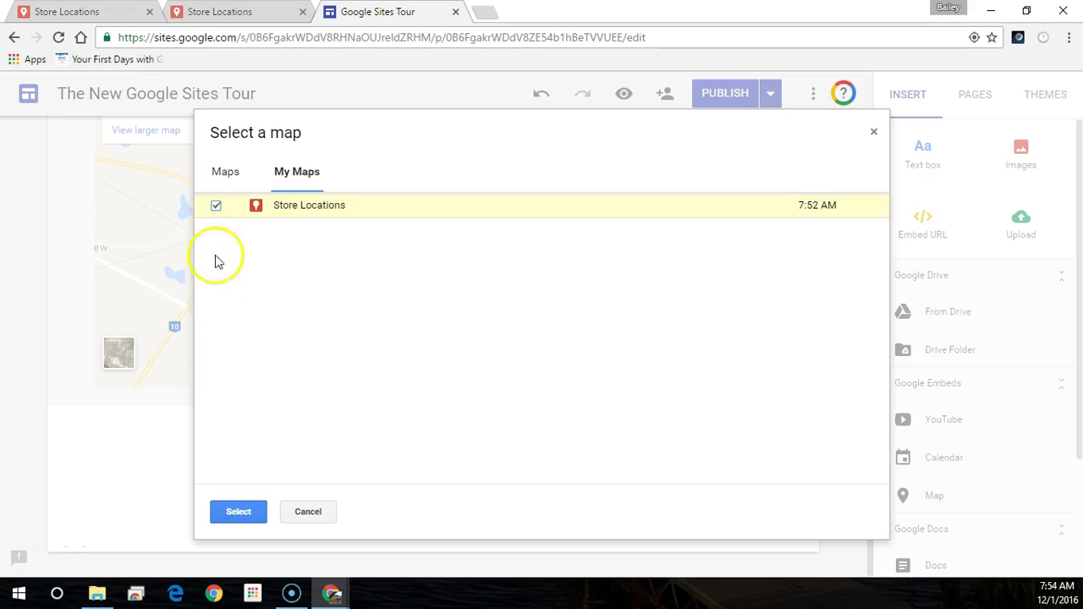
click(238, 512)
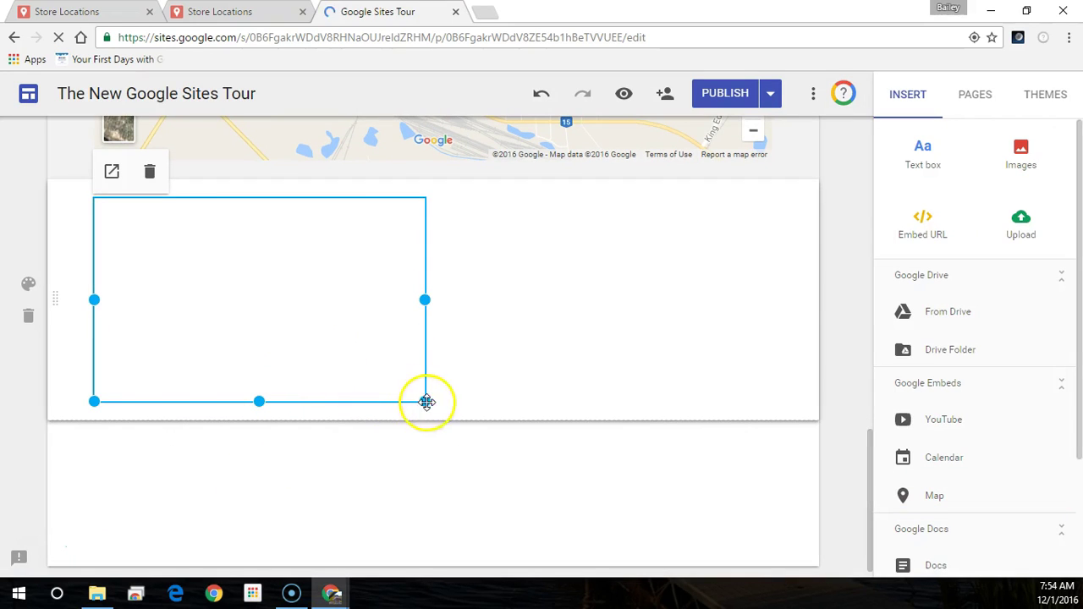
- Enlarge the embedded Store Locations map to the full content width and a greater height, keeping Store Locations as its title
drag(474, 419, 765, 339)
drag(367, 331, 402, 336)
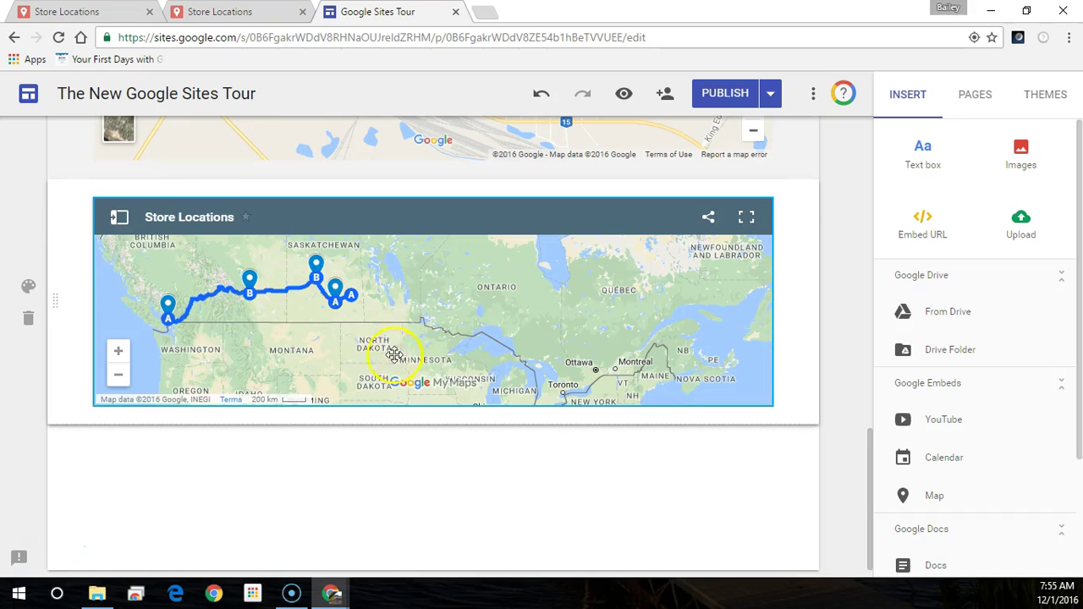
click(125, 215)
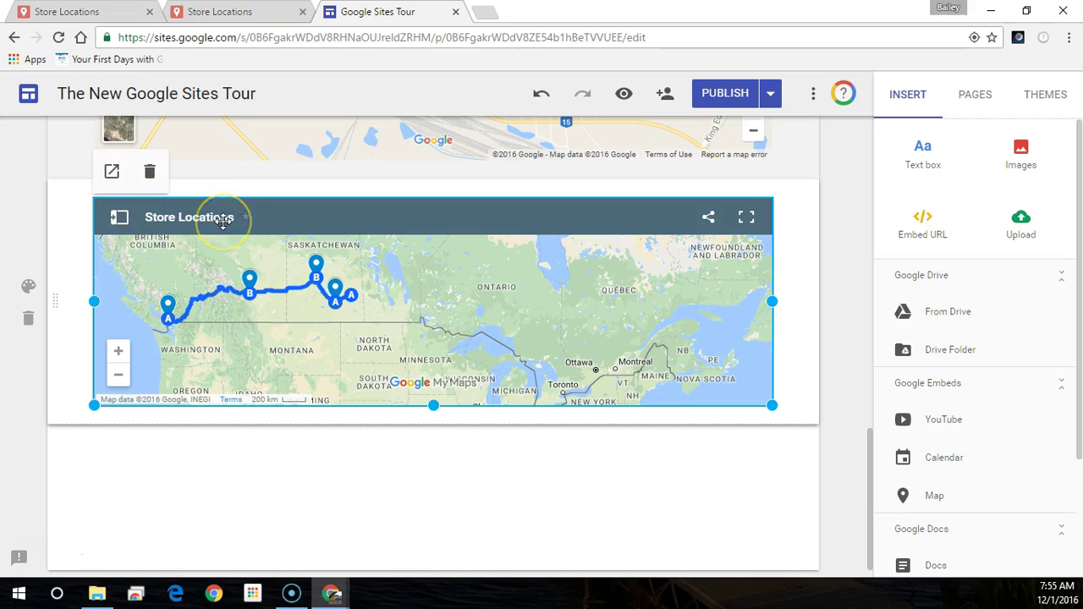
drag(433, 405, 433, 495)
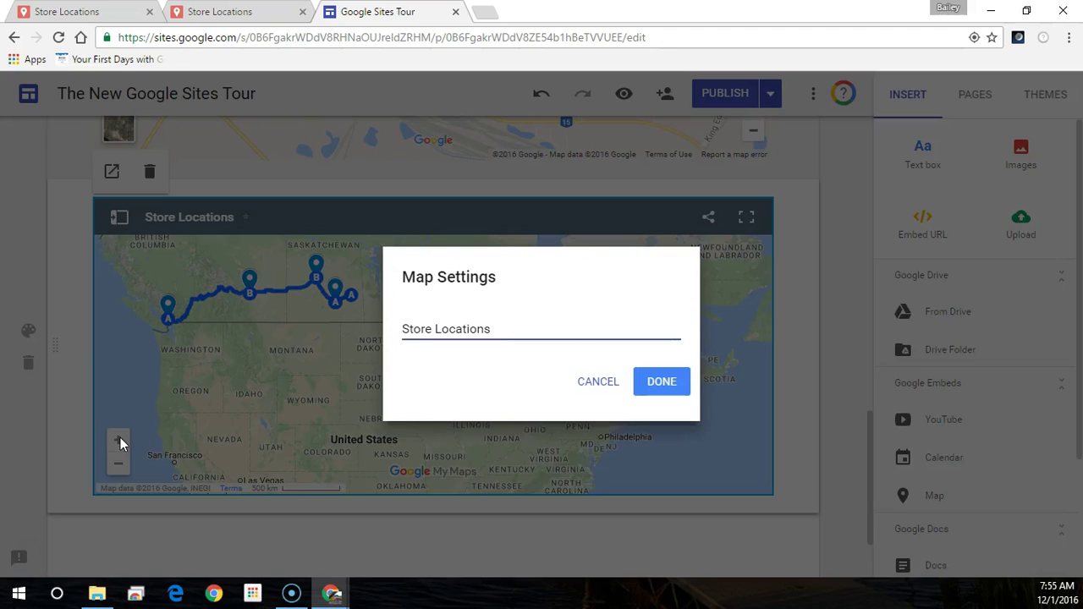
click(658, 380)
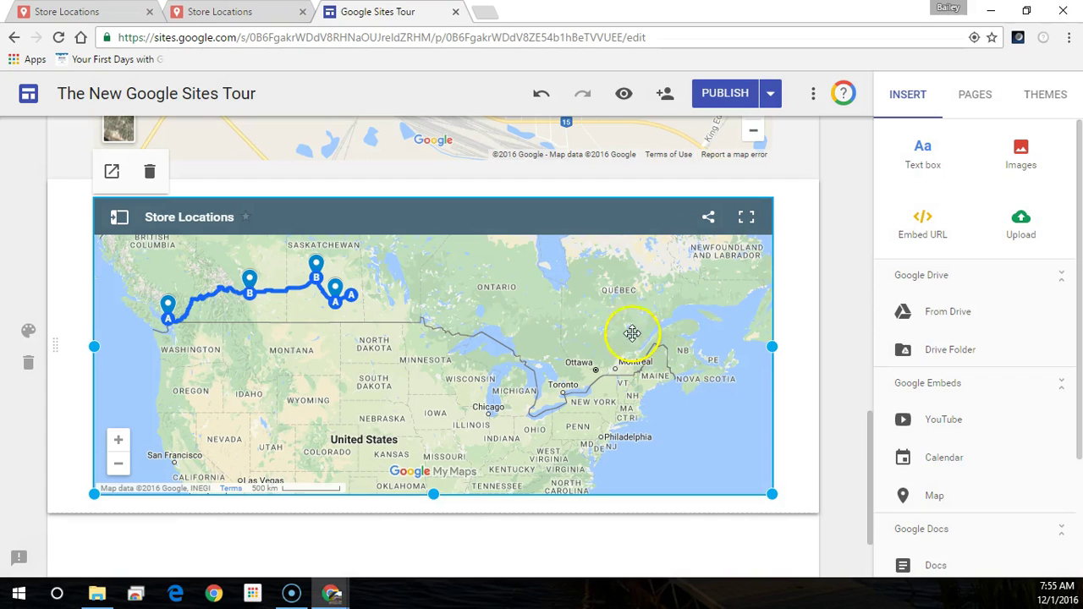
- Publish the site and view the embedded Store Locations map on the live Insert Google Map page
click(729, 99)
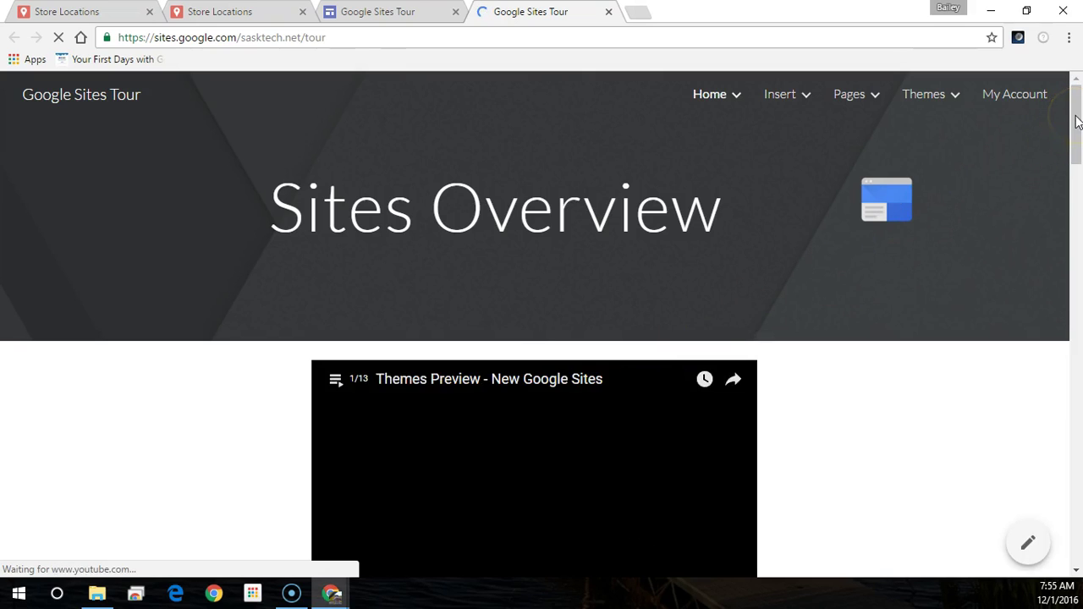
click(770, 96)
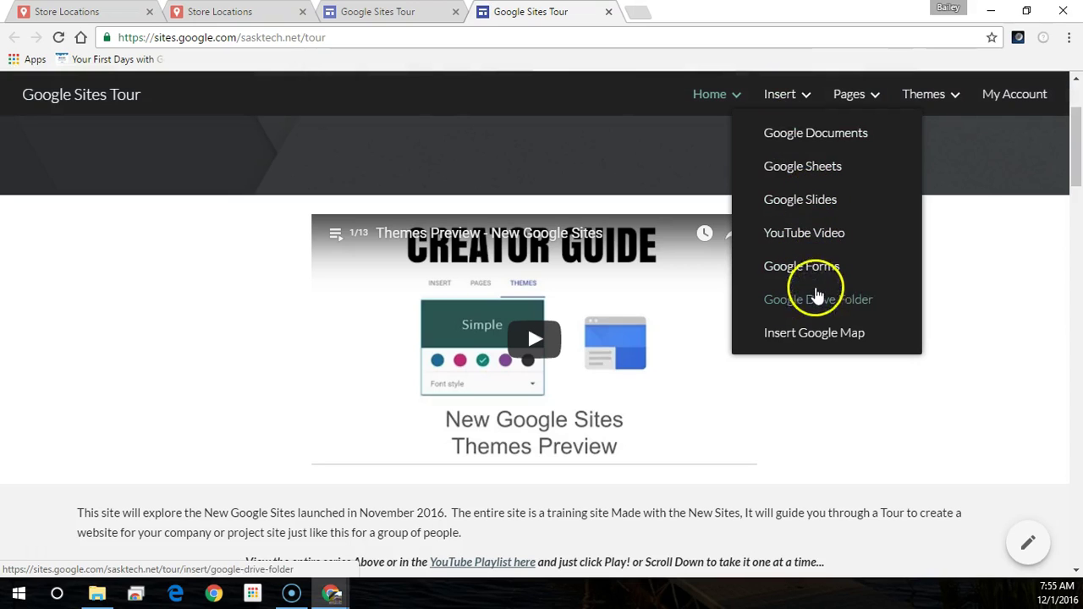
click(816, 330)
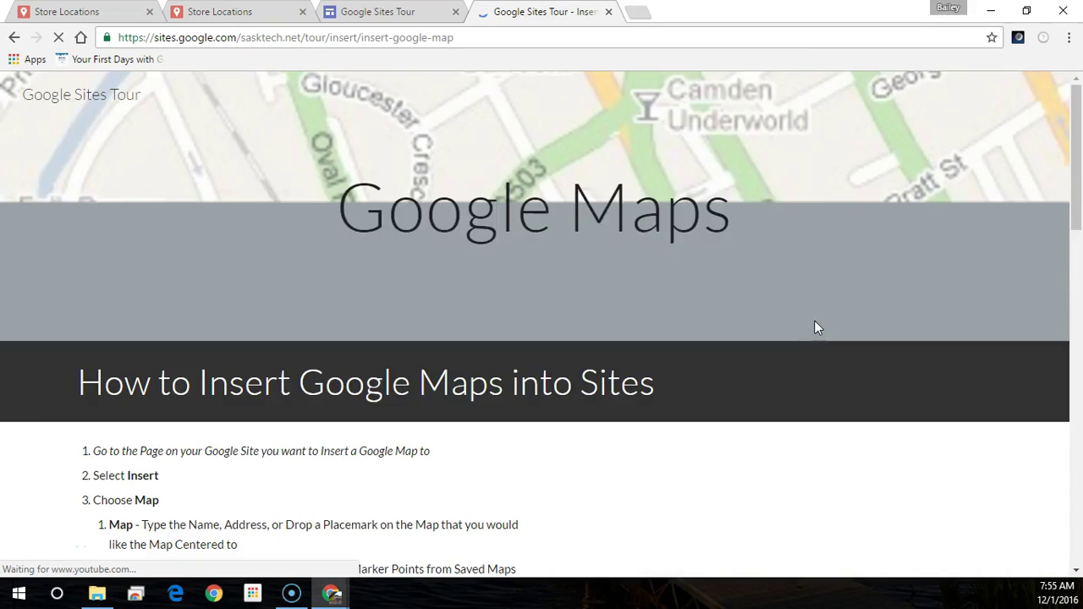
scroll(817, 333, down, 4)
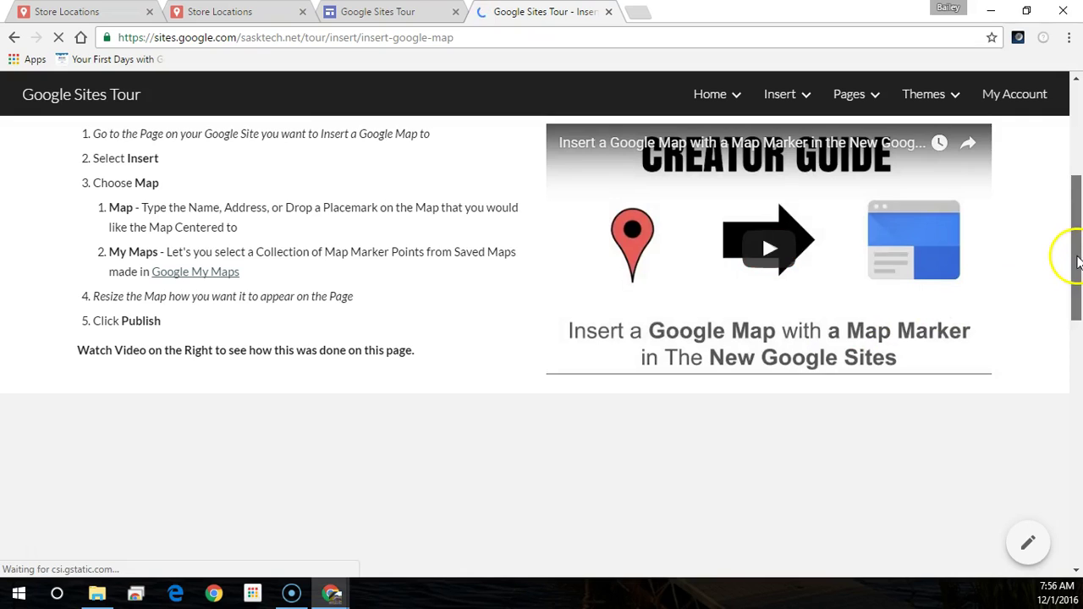
mouse_move(1077, 263)
mouse_down()
mouse_move(1080, 495)
mouse_move(1076, 460)
mouse_up()
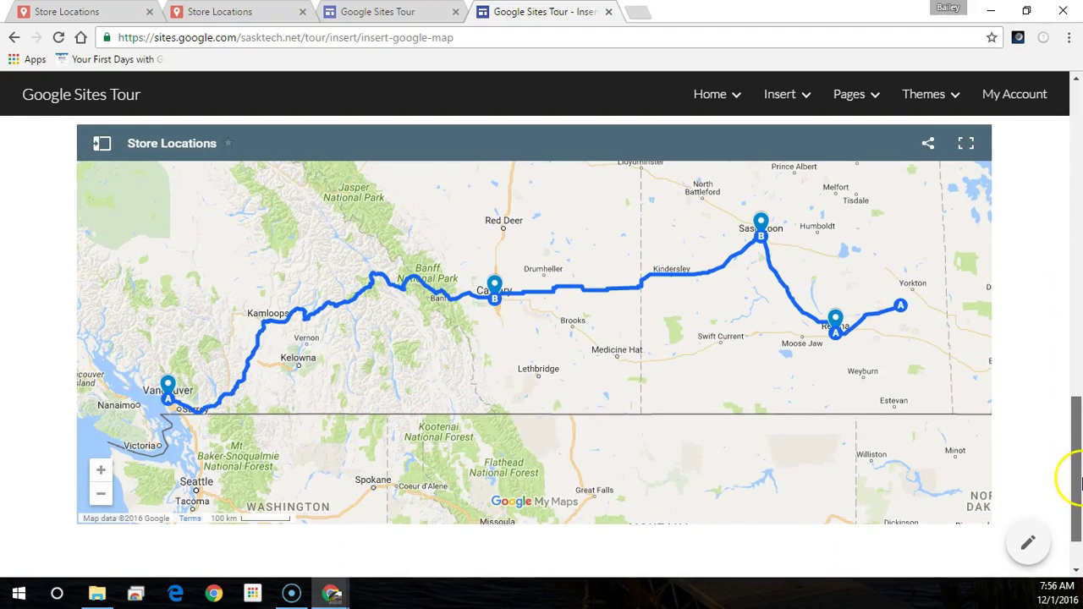
- Inspect the Melville, SaskTech Regina, Saskatoon, Calgary and Vancouver markers on the published Store Locations map
click(900, 309)
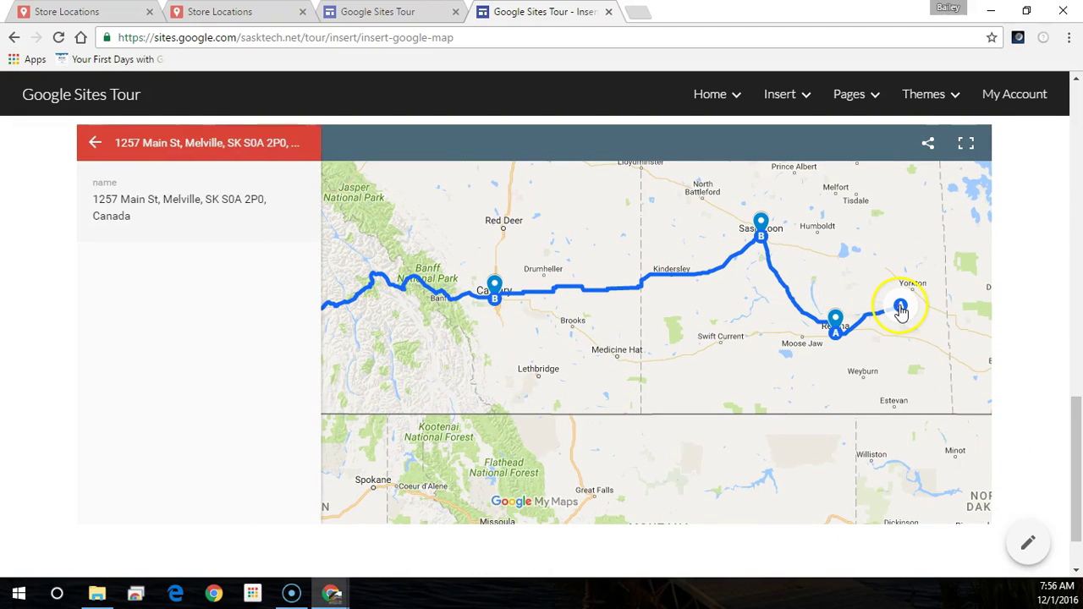
click(838, 340)
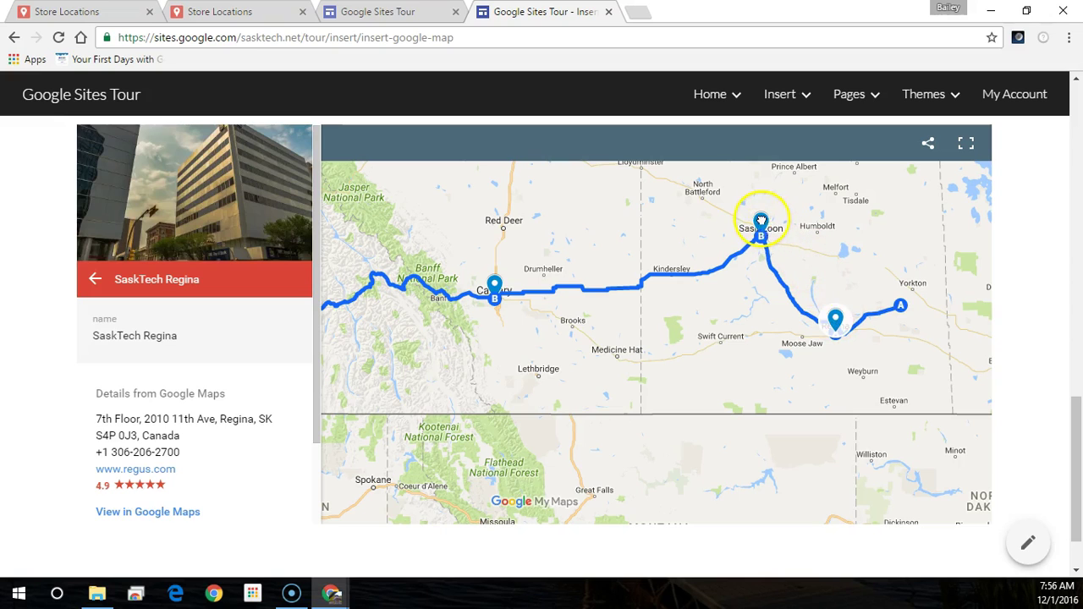
click(761, 221)
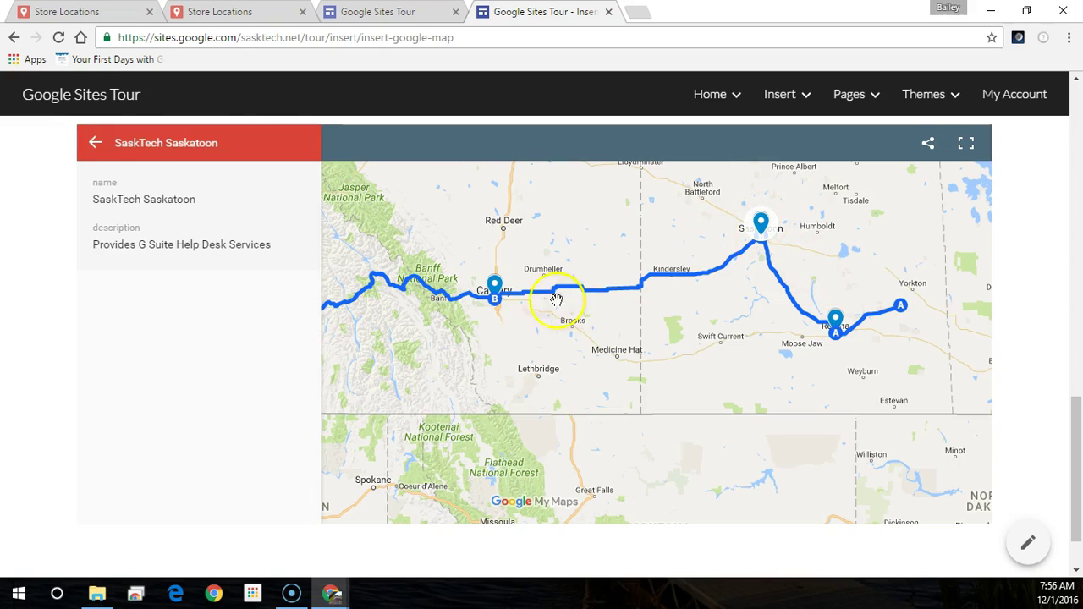
click(494, 285)
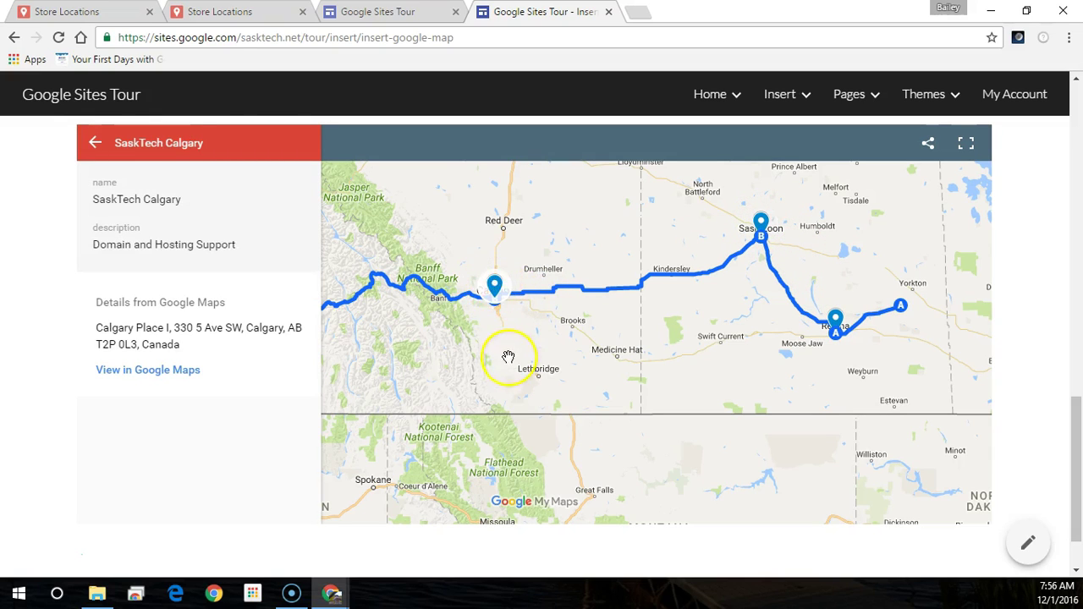
drag(508, 362, 795, 367)
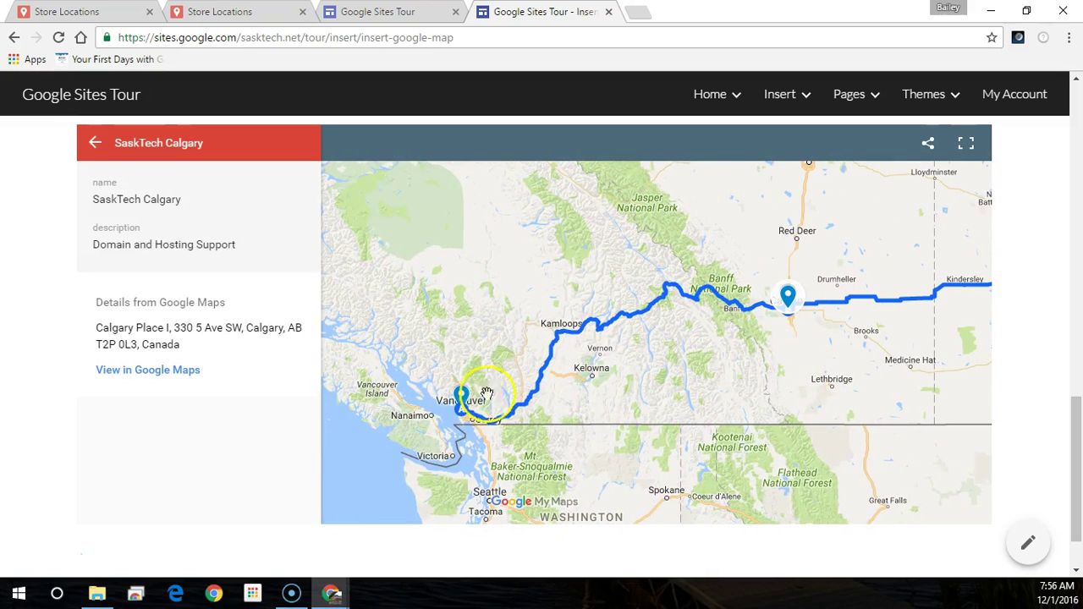
click(461, 398)
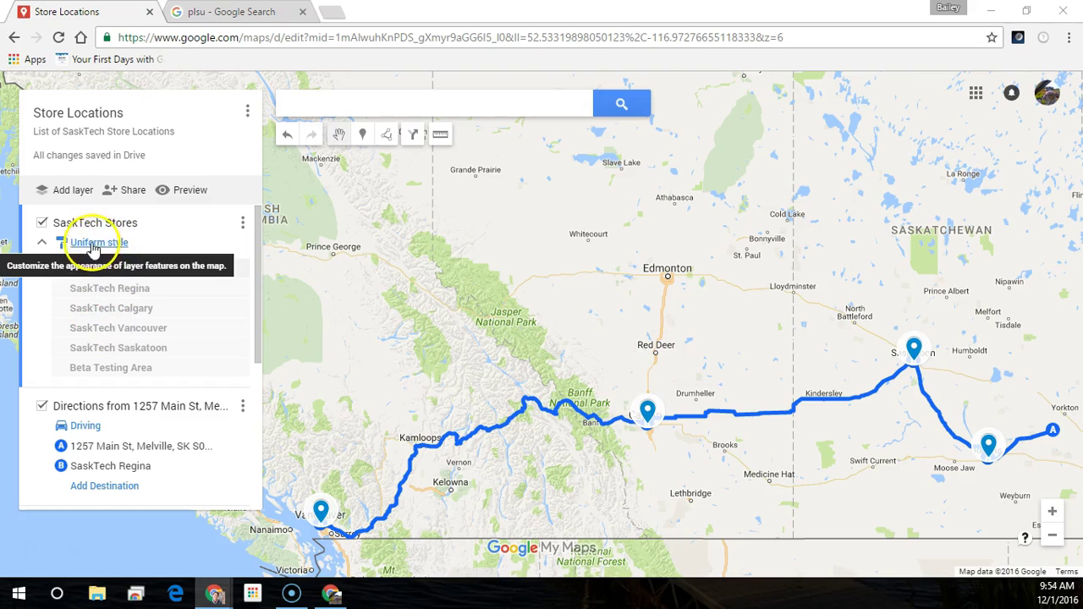
- In the My Maps editor, keep the SaskTech Stores layer on Uniform style and set its labels to name
click(93, 245)
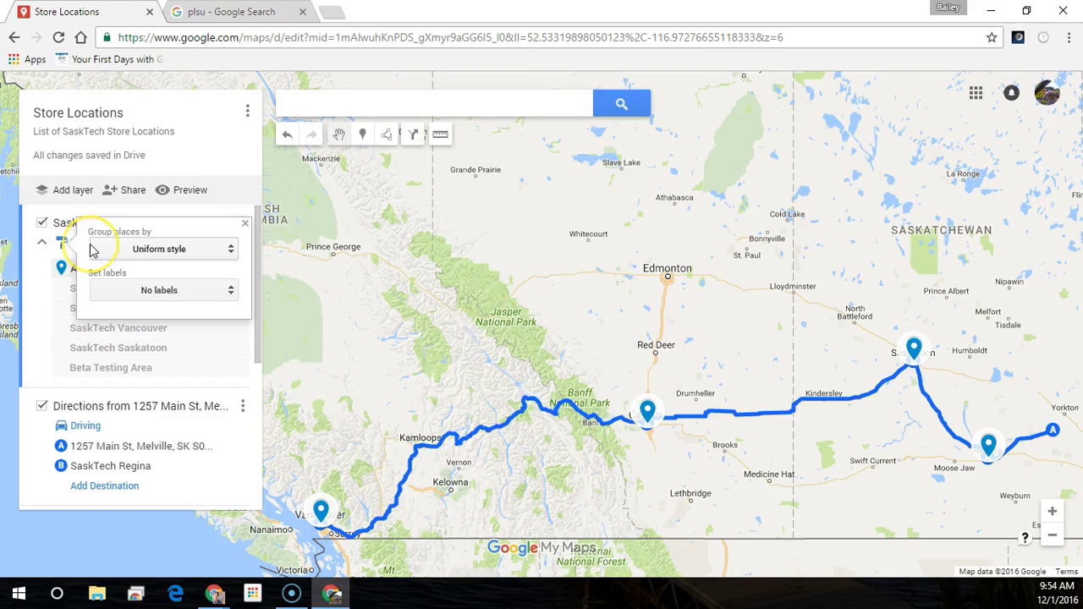
click(133, 250)
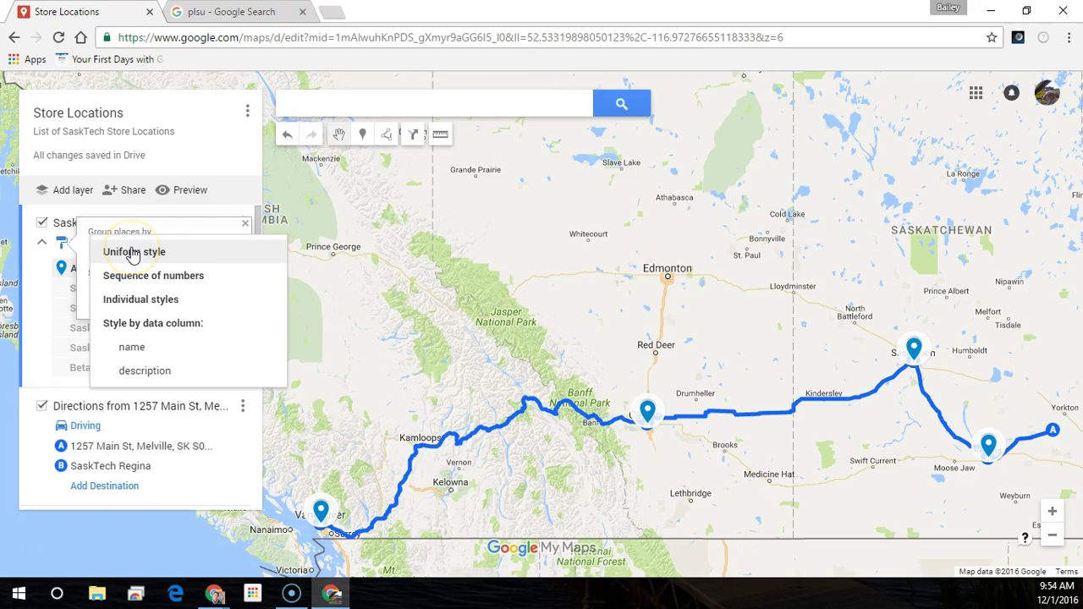
click(133, 253)
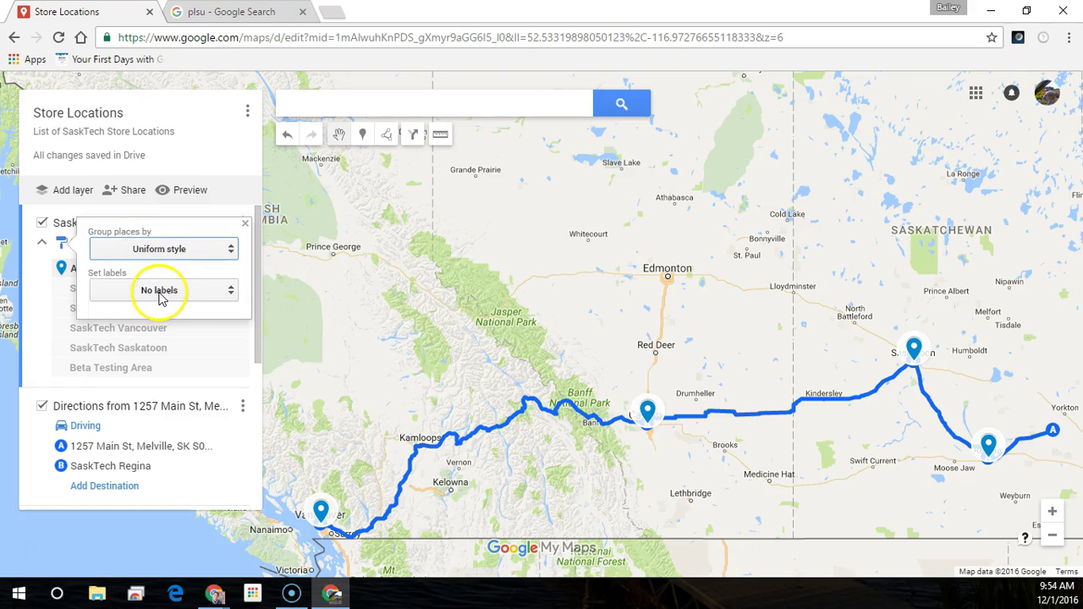
click(206, 296)
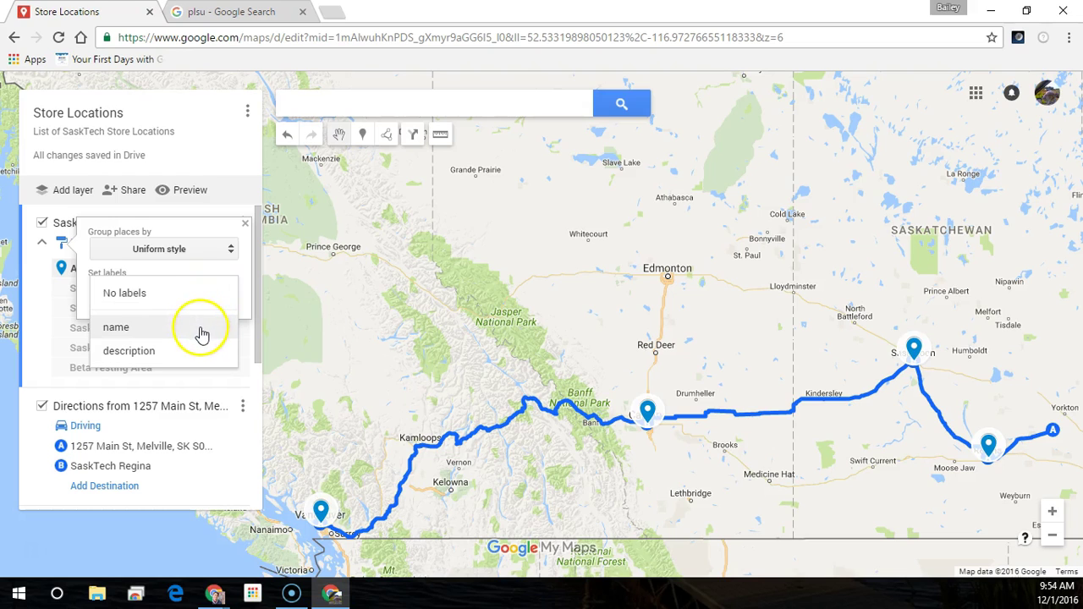
click(205, 329)
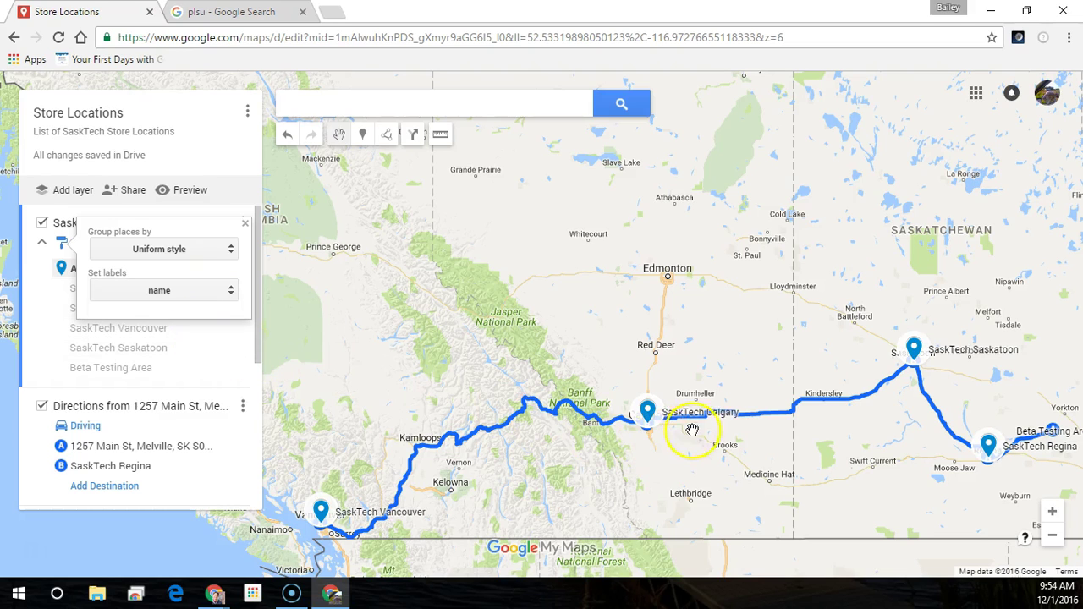
- Try description labels on the SaskTech Stores places and switch the labels back to name
click(153, 291)
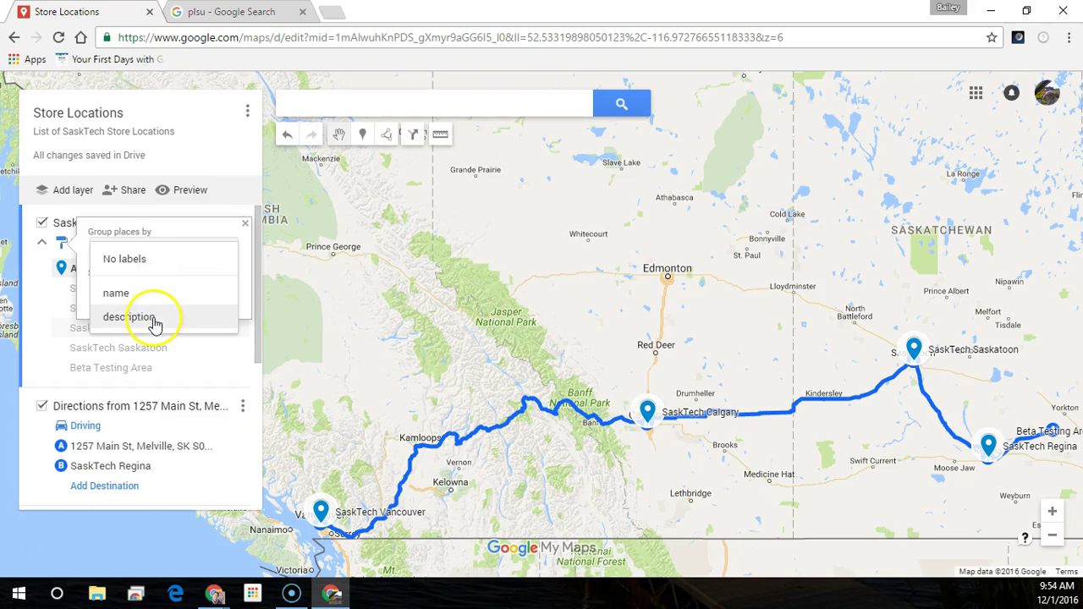
click(155, 320)
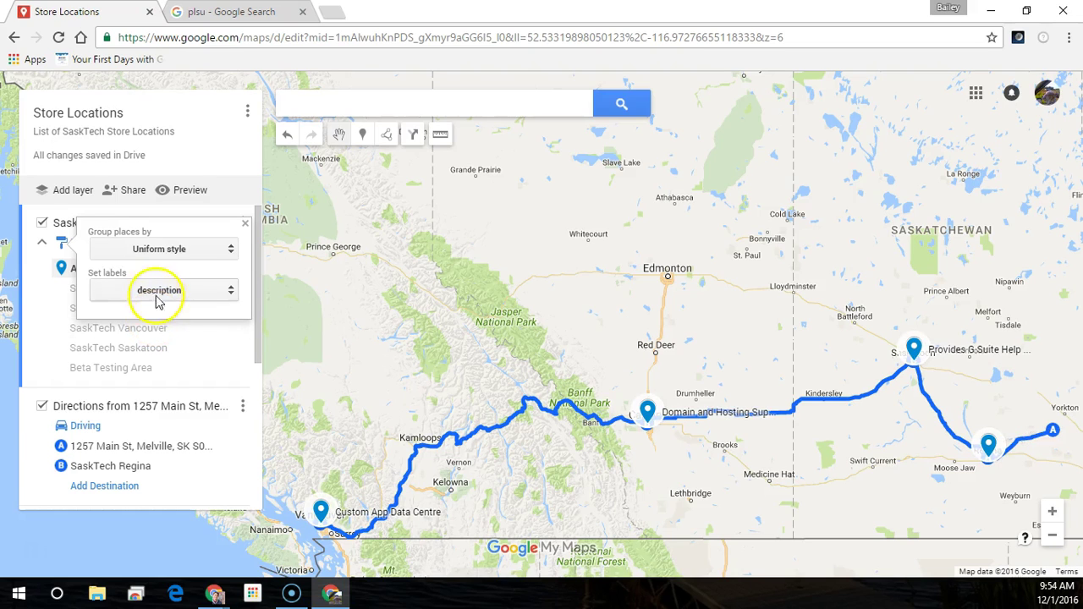
click(155, 291)
click(134, 269)
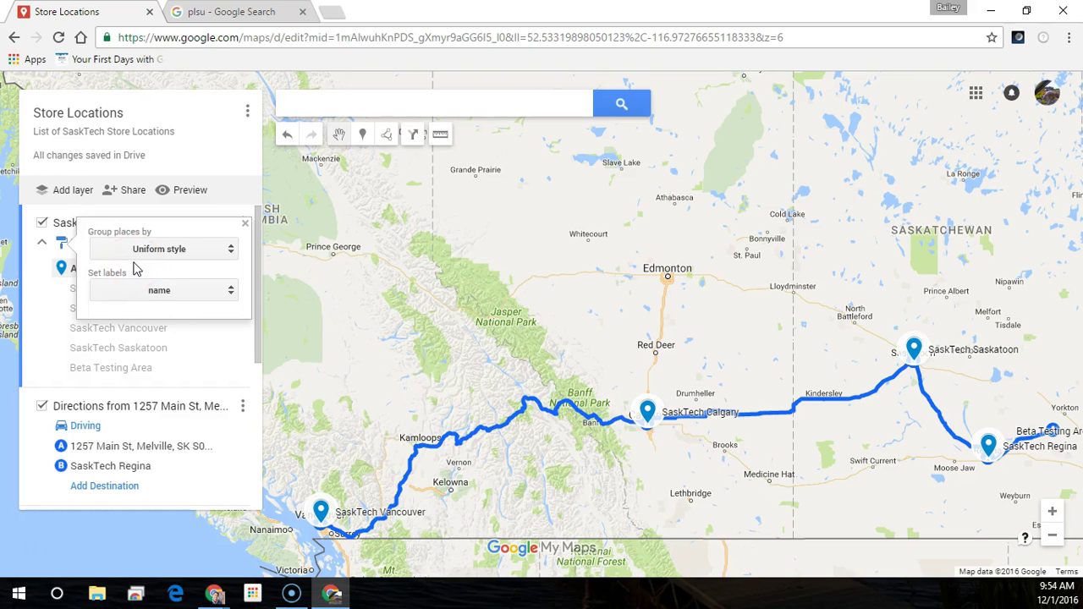
- Try grouping the SaskTech Stores places by Sequence of numbers, and set the grouping to Individual styles
click(140, 254)
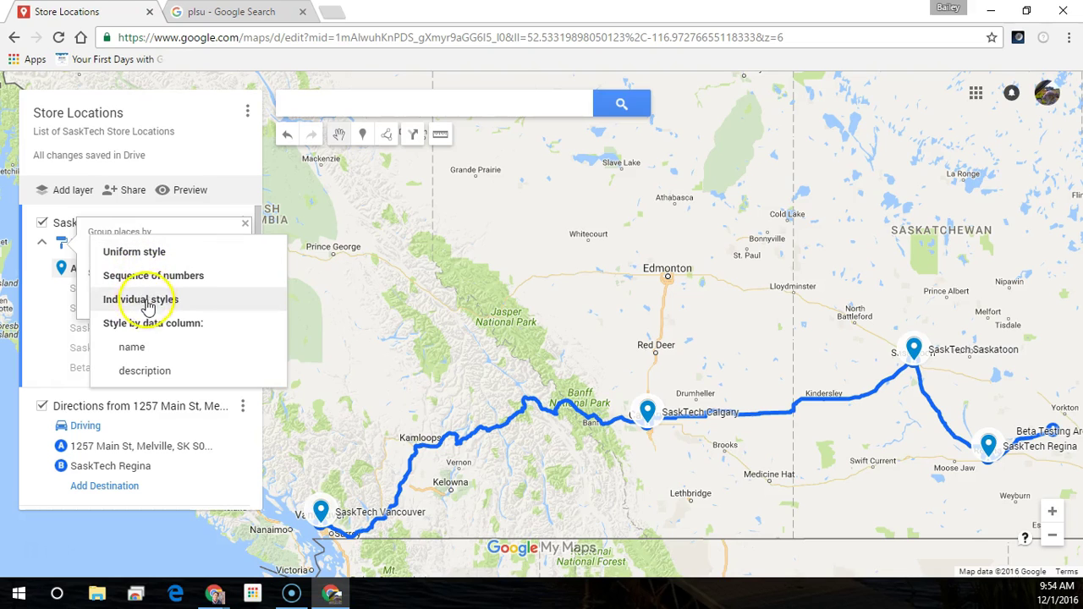
click(155, 278)
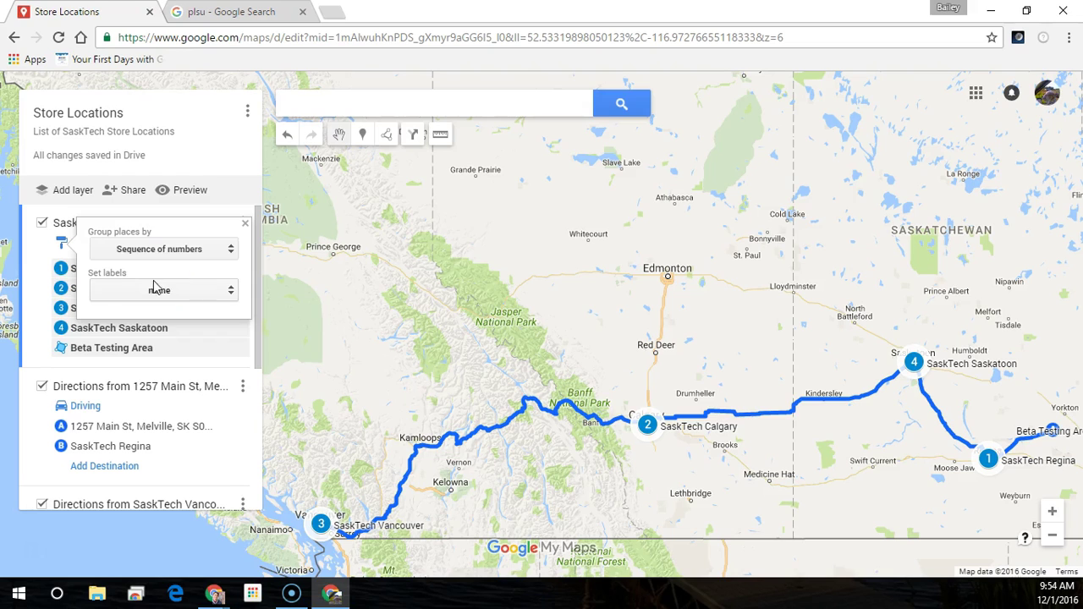
click(159, 249)
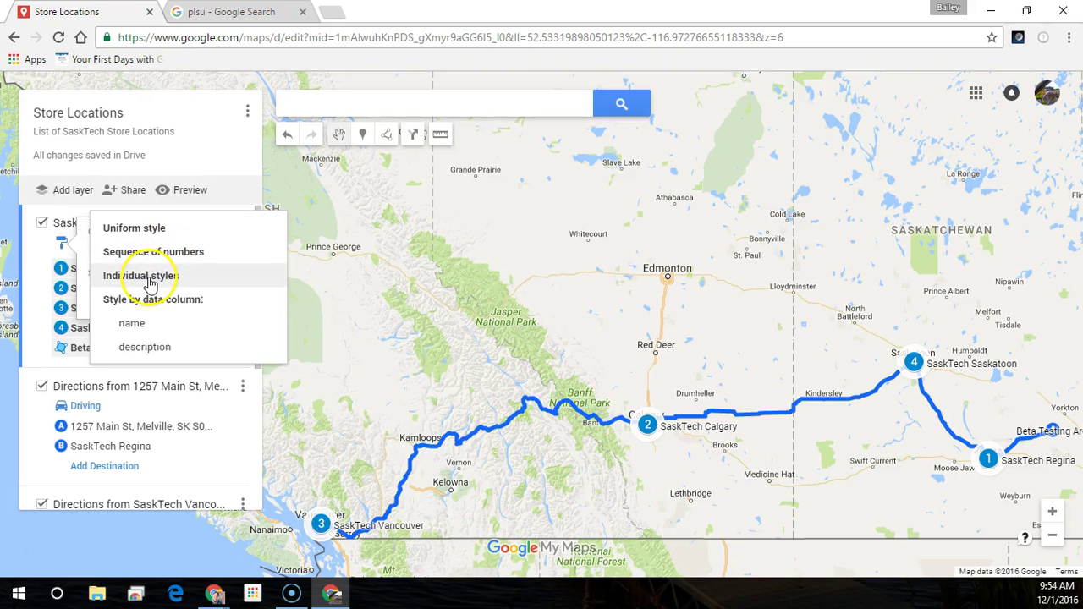
click(151, 278)
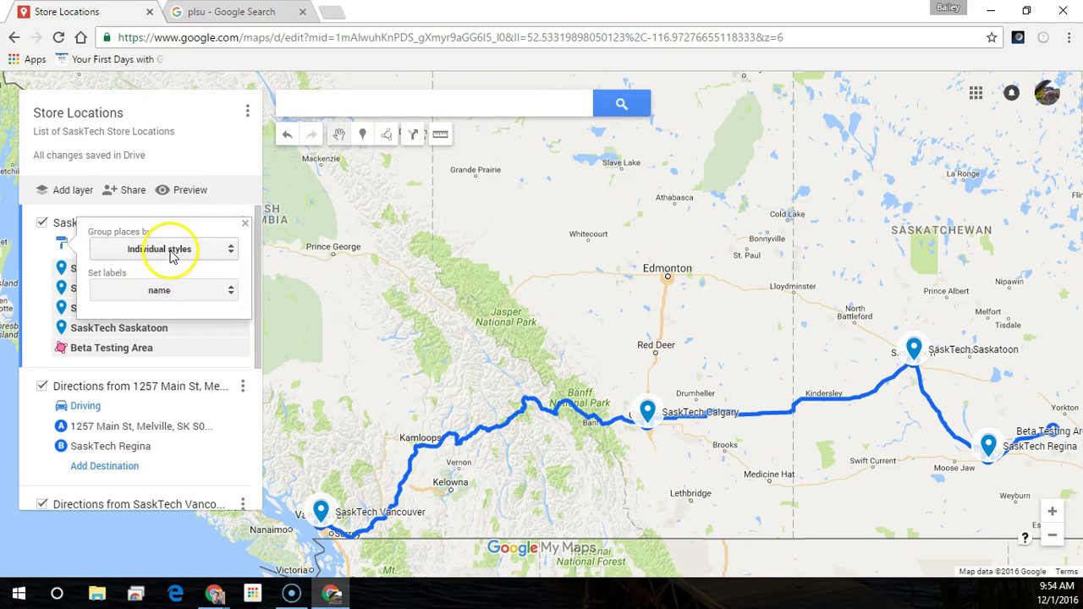
- Select the SaskTech Regina place, and color the SaskTech Calgary marker purple as an individual style
click(66, 269)
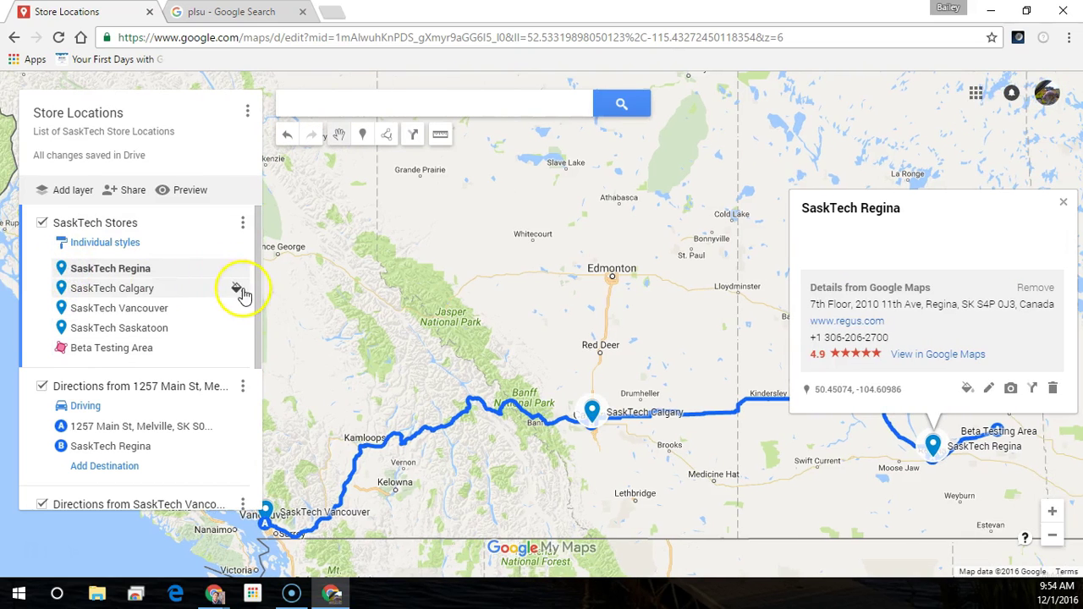
click(238, 288)
click(211, 305)
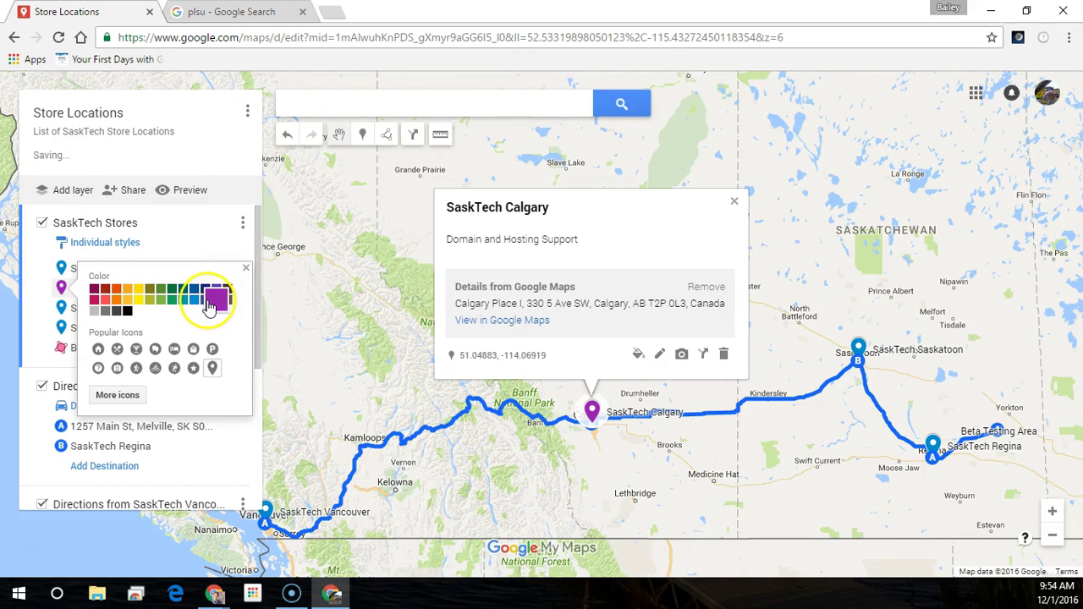
- Group the SaskTech Stores places by the name data column
click(104, 242)
click(129, 255)
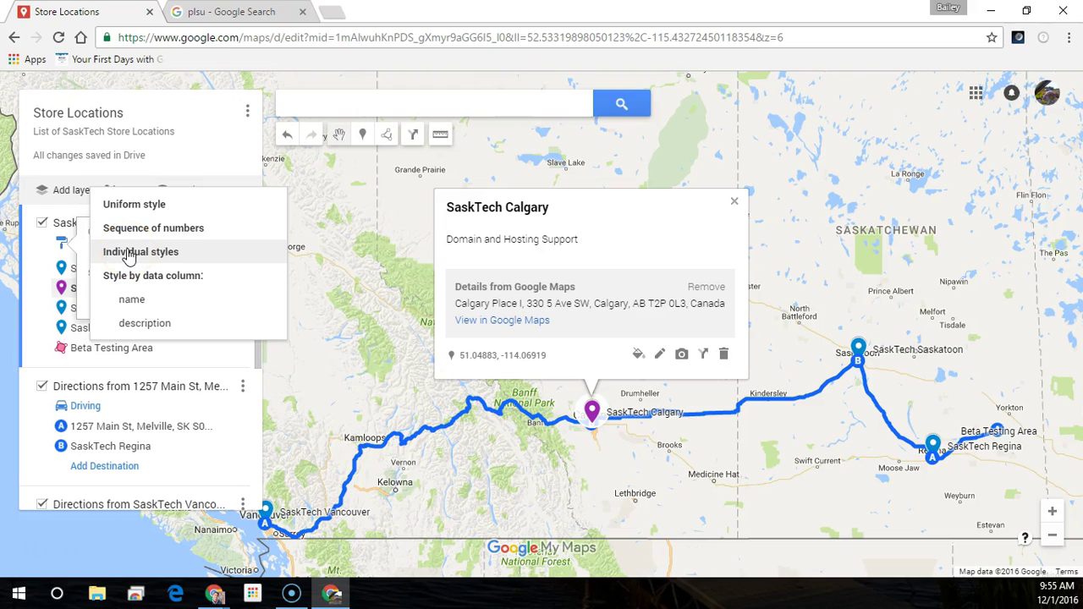
click(138, 301)
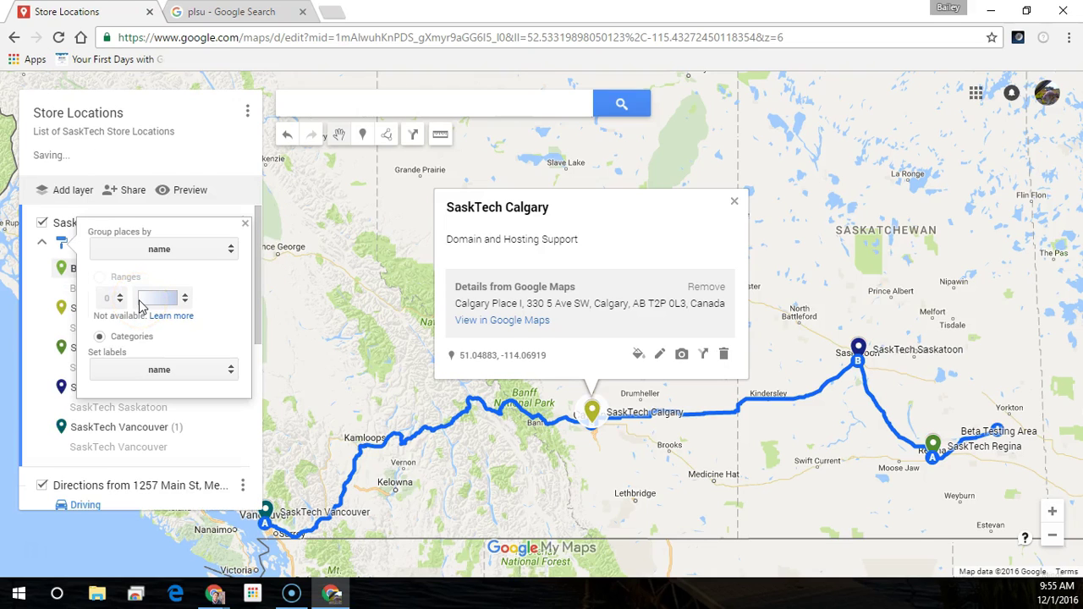
click(160, 256)
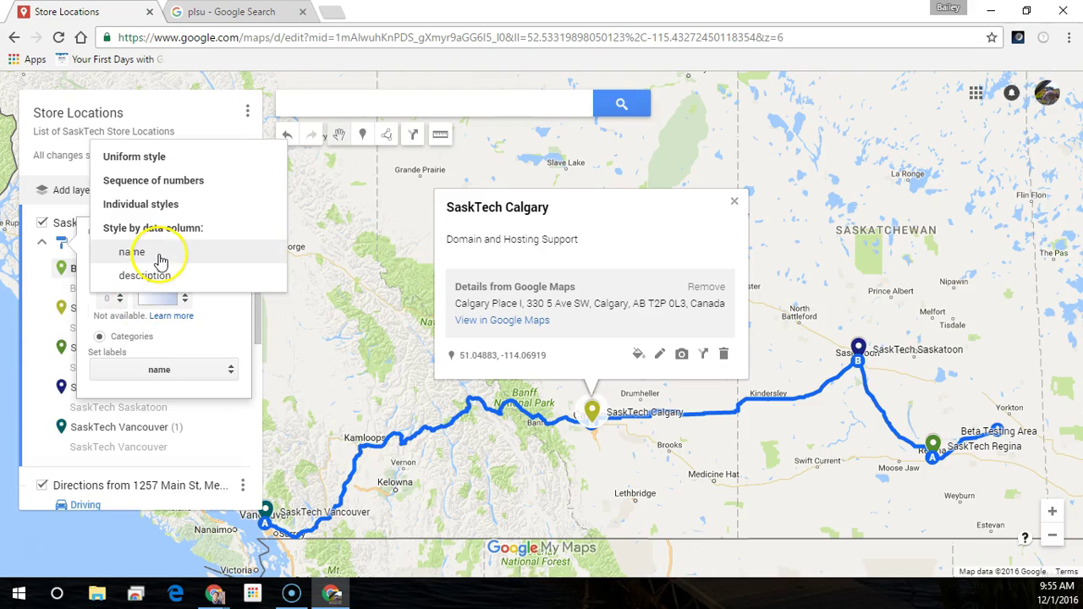
click(161, 259)
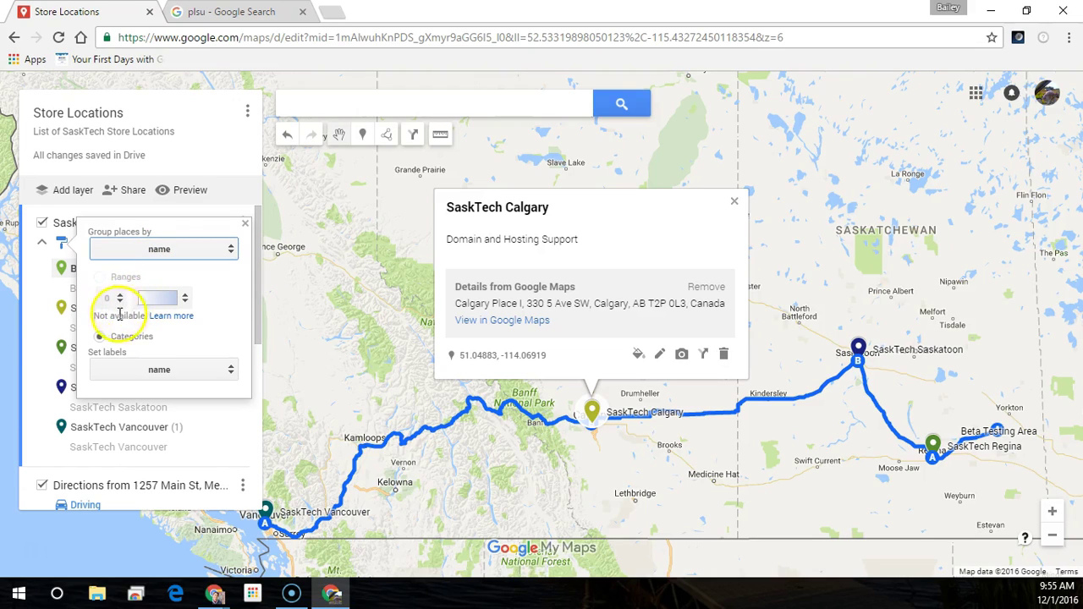
- Set the SaskTech Stores labels to description and show the SaskTech Saskatoon place's details on the map
click(159, 372)
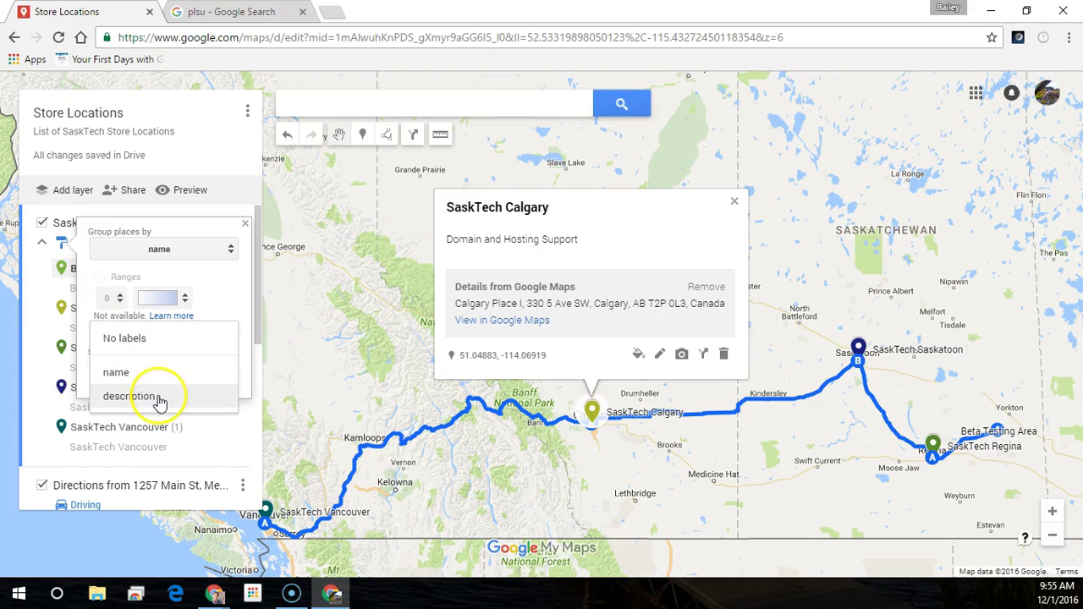
click(161, 398)
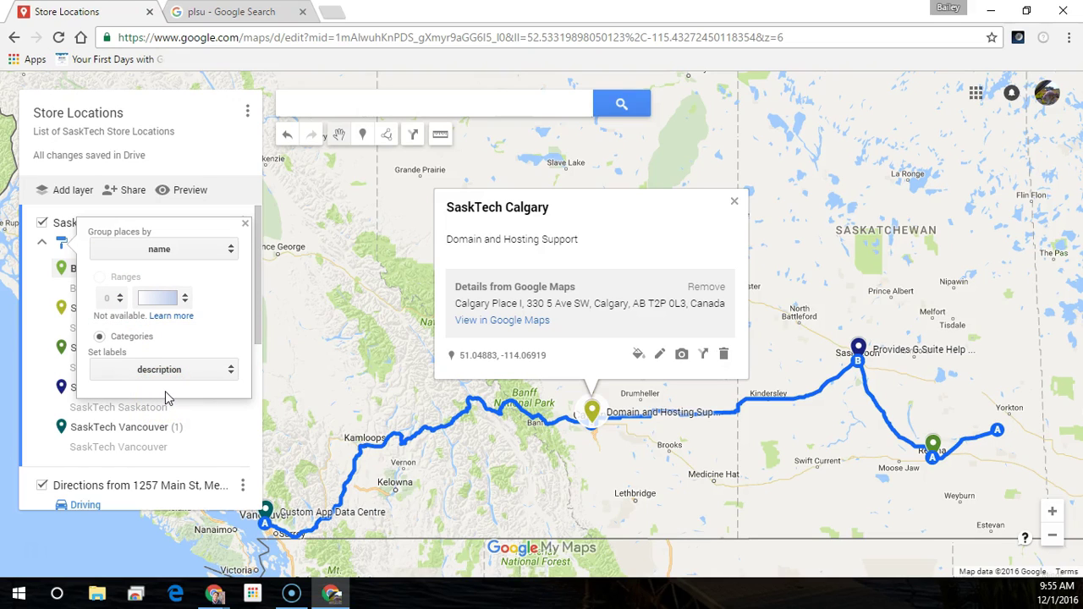
click(245, 224)
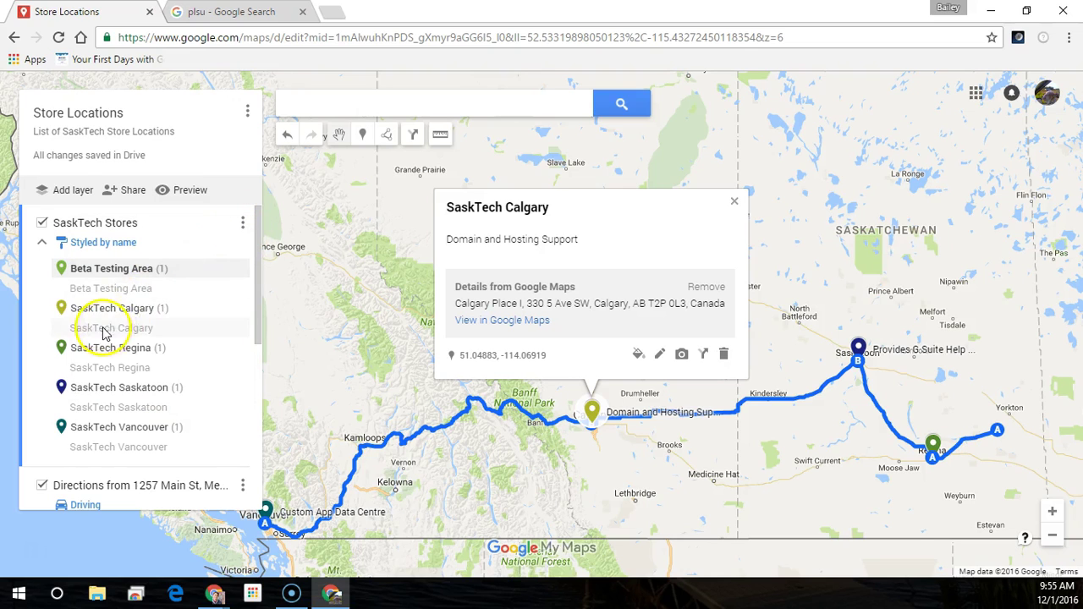
click(124, 411)
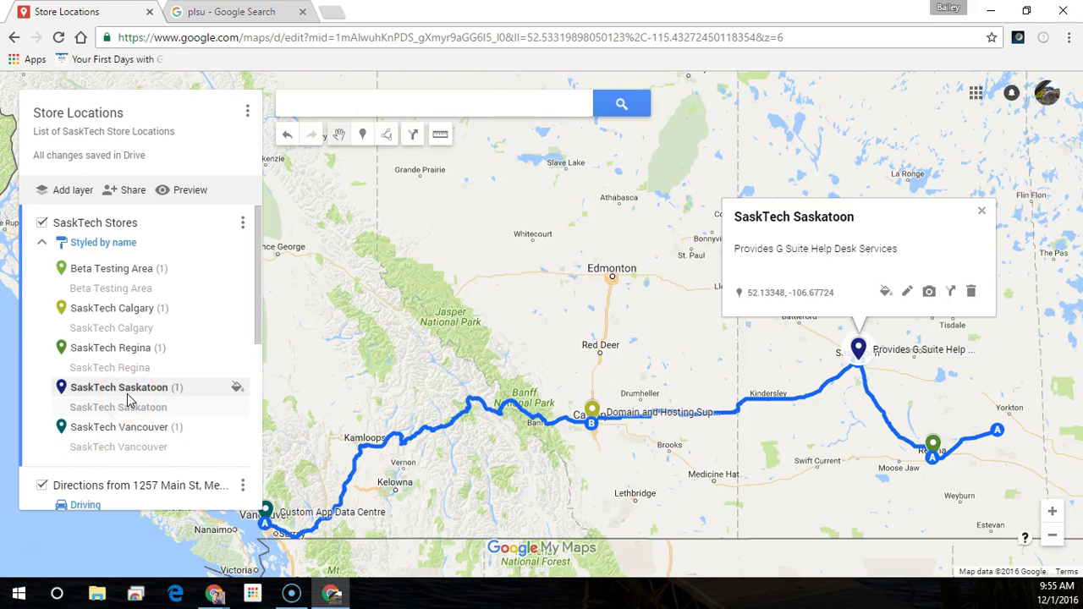
click(50, 386)
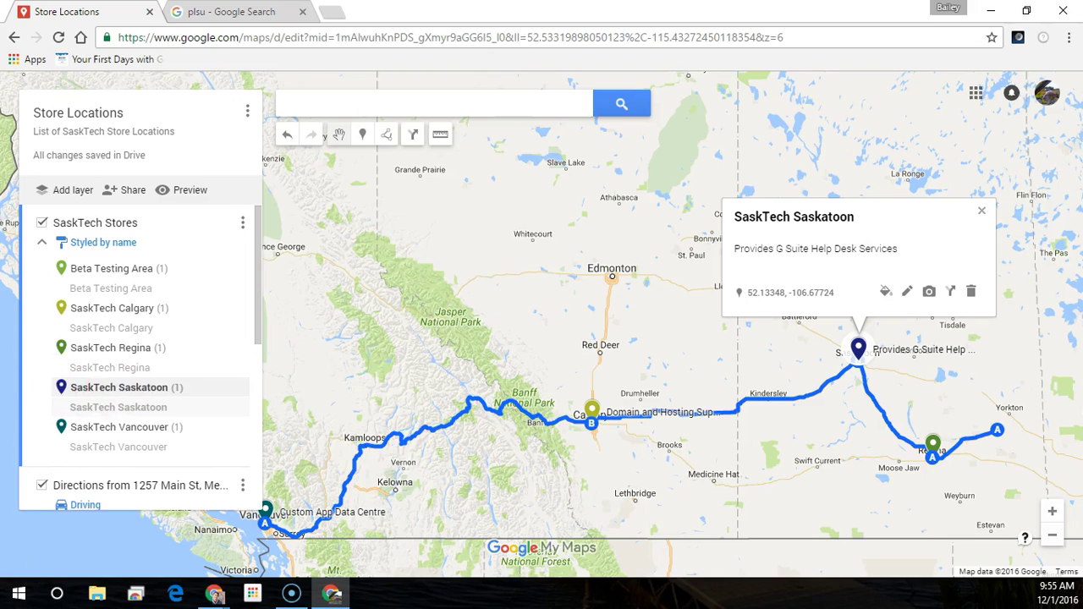